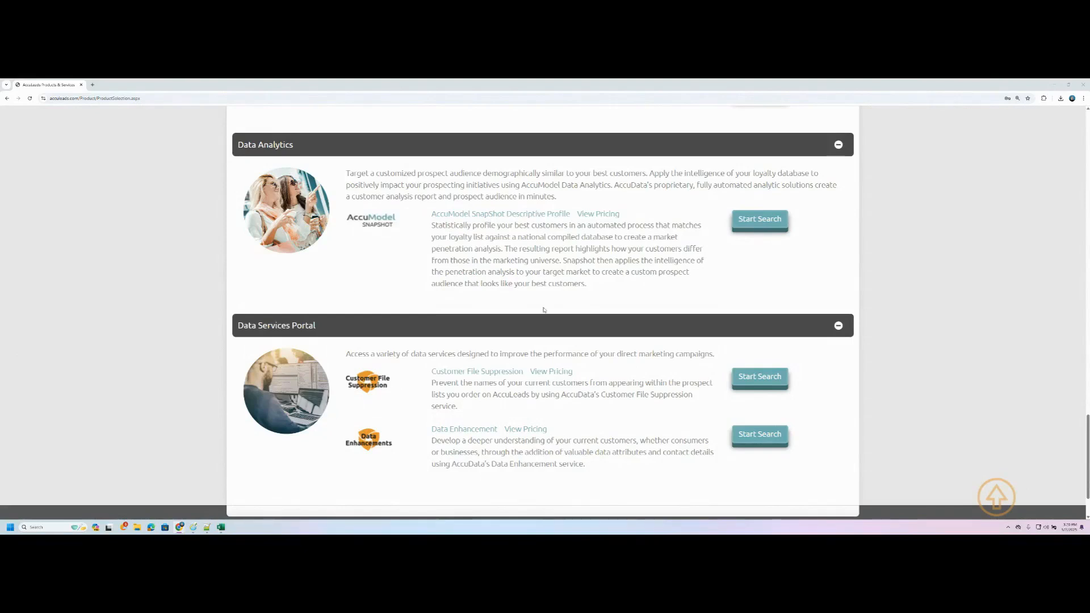
# Step: Start a Customer File Suppression search from the Data Services Portal and continue past its splash page
pyautogui.scroll(-2, 421, 438)
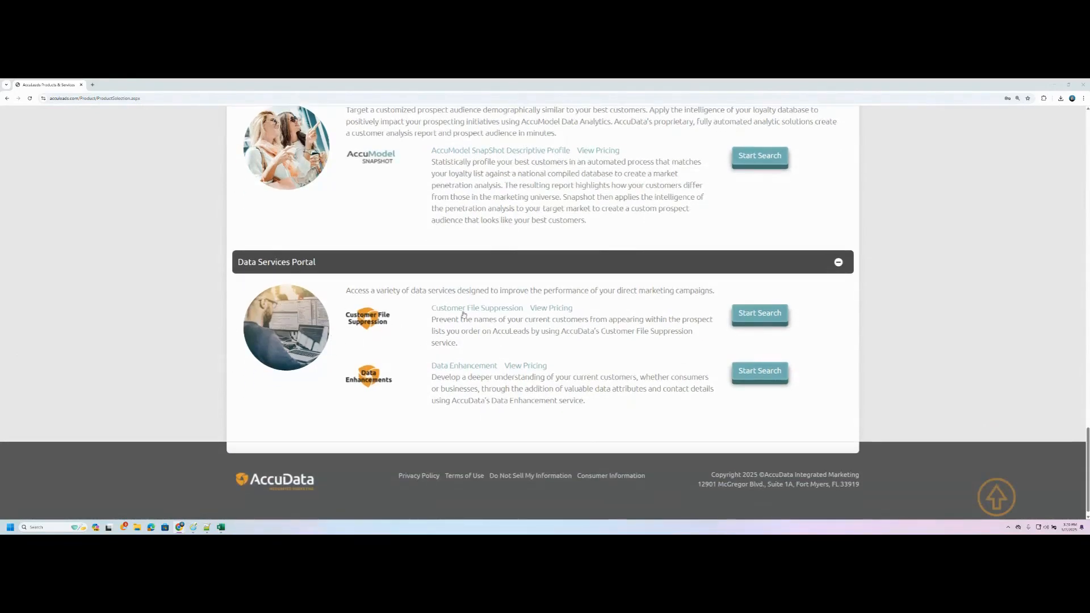
pyautogui.click(760, 316)
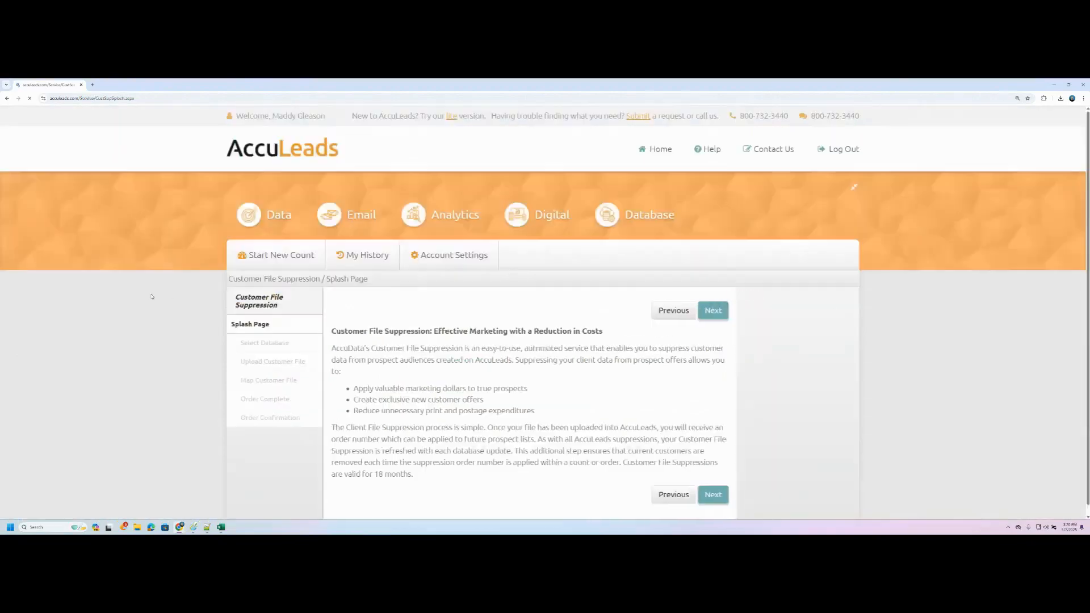
pyautogui.scroll(-2, 469, 275)
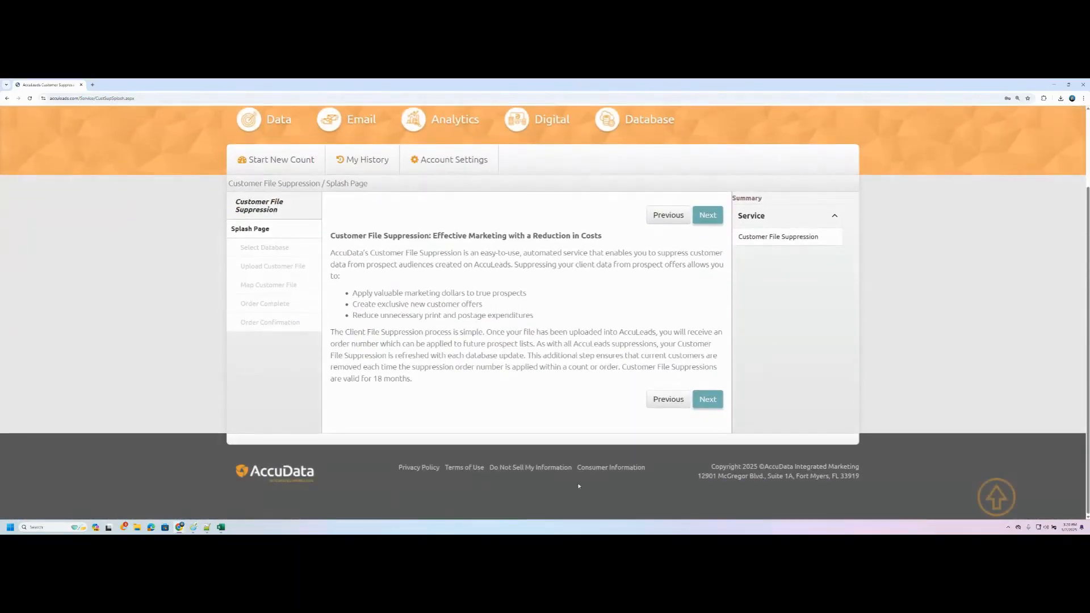
pyautogui.click(707, 214)
# Step: Choose the Compact Consumer Plus database for the suppression and continue to the customer file upload page
pyautogui.scroll(-5, 541, 343)
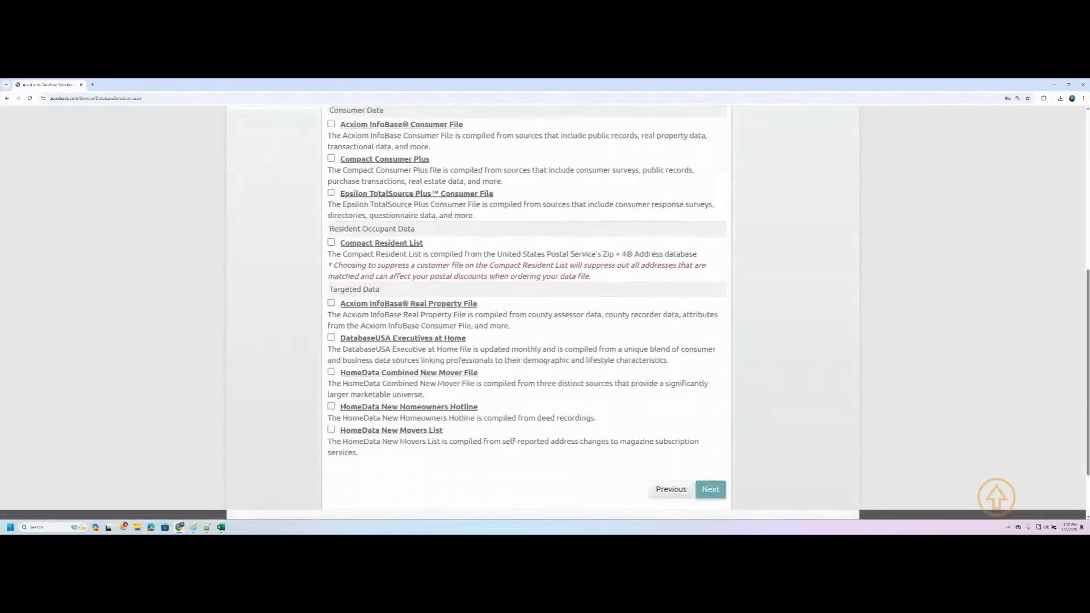
pyautogui.scroll(4, 310, 364)
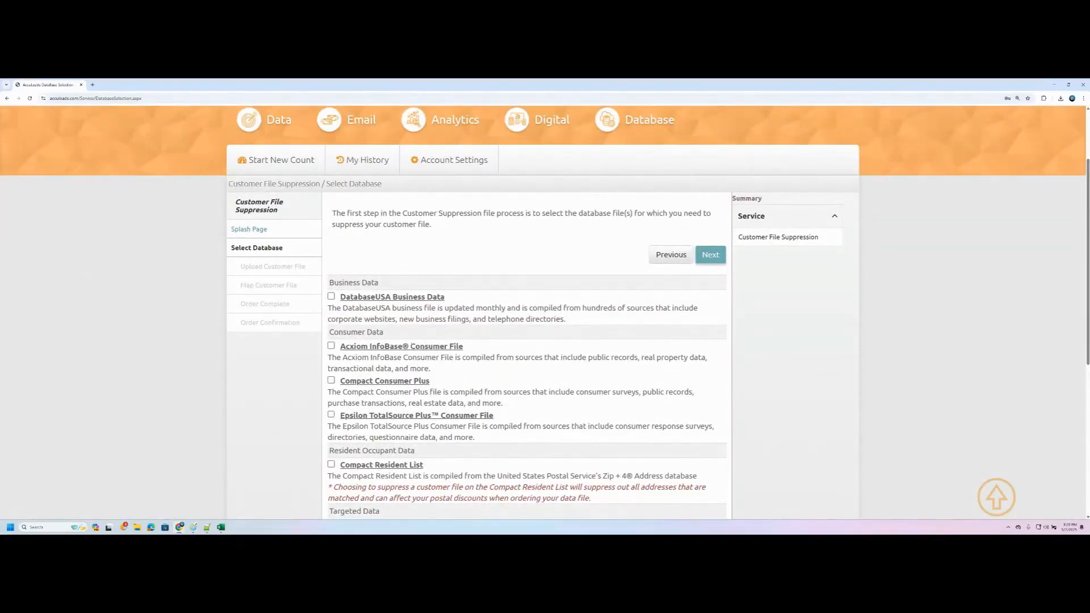
pyautogui.click(330, 380)
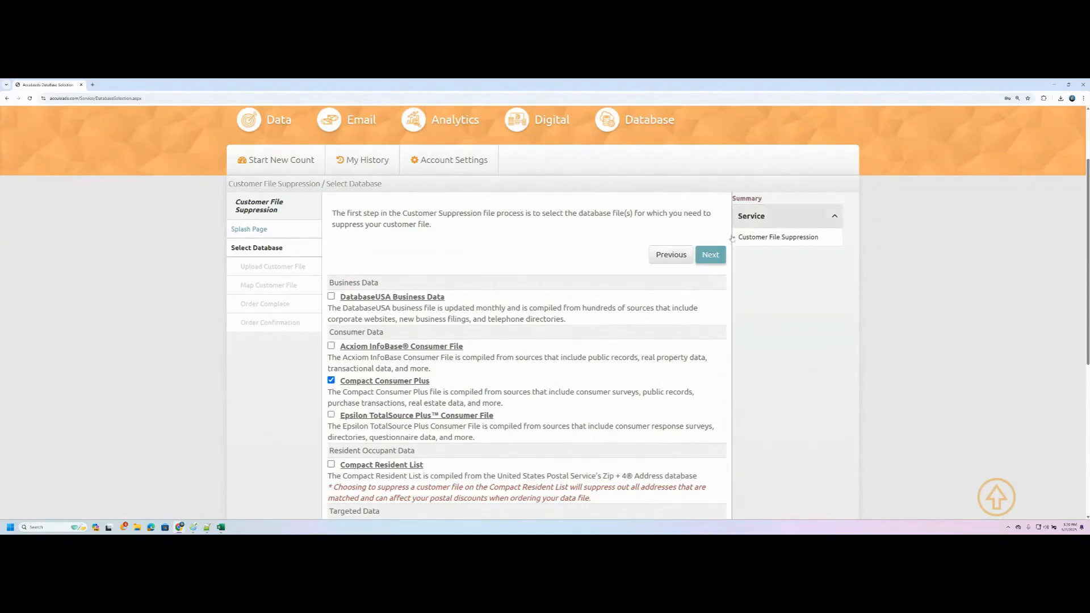
pyautogui.click(711, 257)
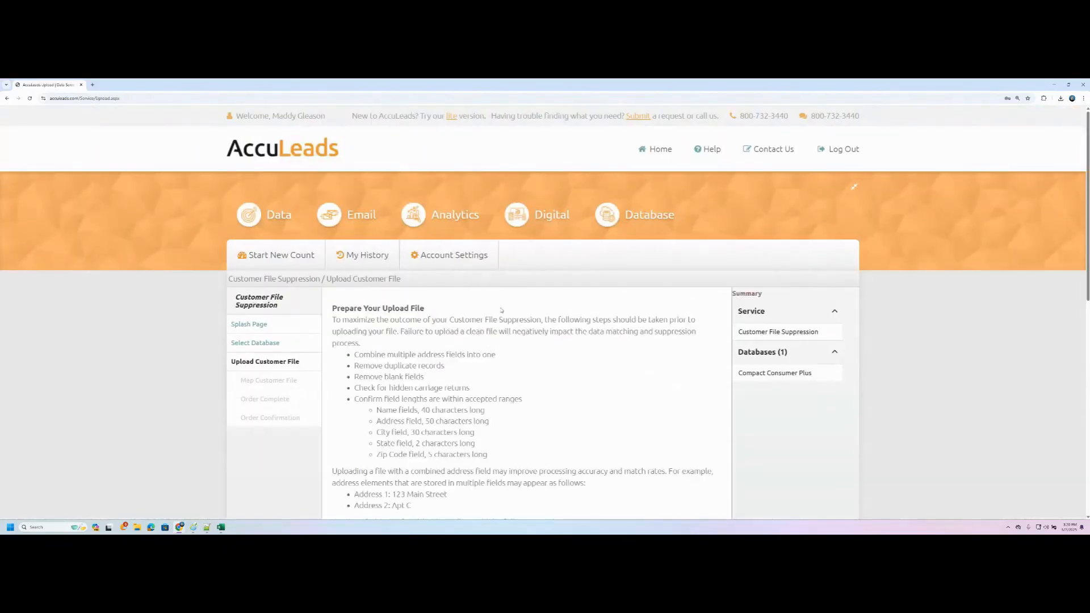
# Step: Review the file preparation instructions on combining address fields, removing duplicate records and removing blank fields
pyautogui.scroll(-3, 501, 309)
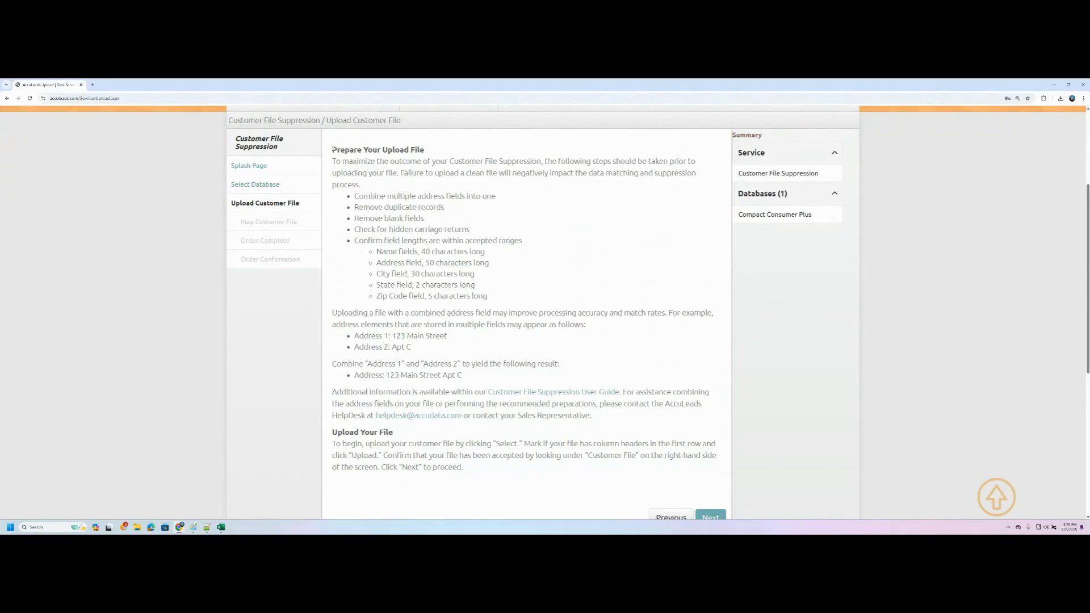
pyautogui.moveTo(332, 149); pyautogui.dragTo(426, 151)
pyautogui.click(578, 237)
pyautogui.moveTo(354, 196); pyautogui.dragTo(504, 202)
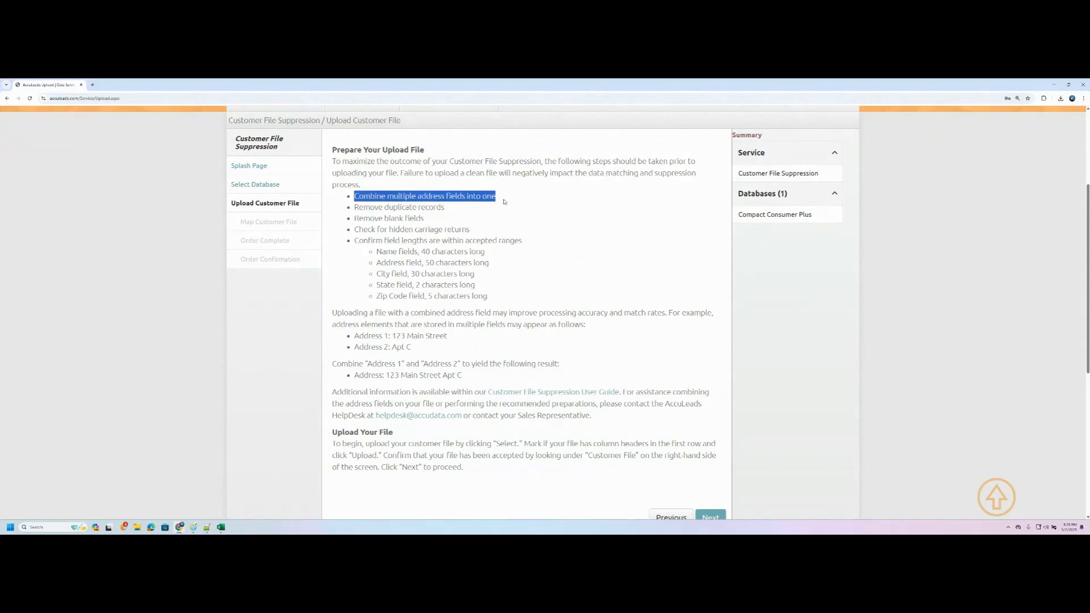
pyautogui.moveTo(353, 207); pyautogui.dragTo(448, 209)
pyautogui.click(465, 218)
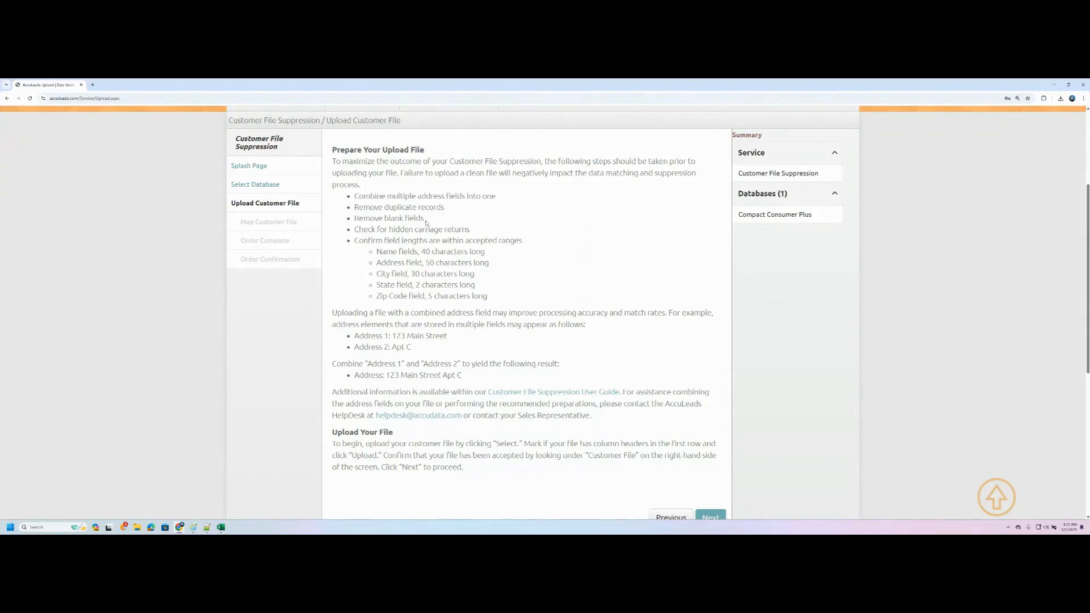
pyautogui.moveTo(425, 220); pyautogui.dragTo(354, 220)
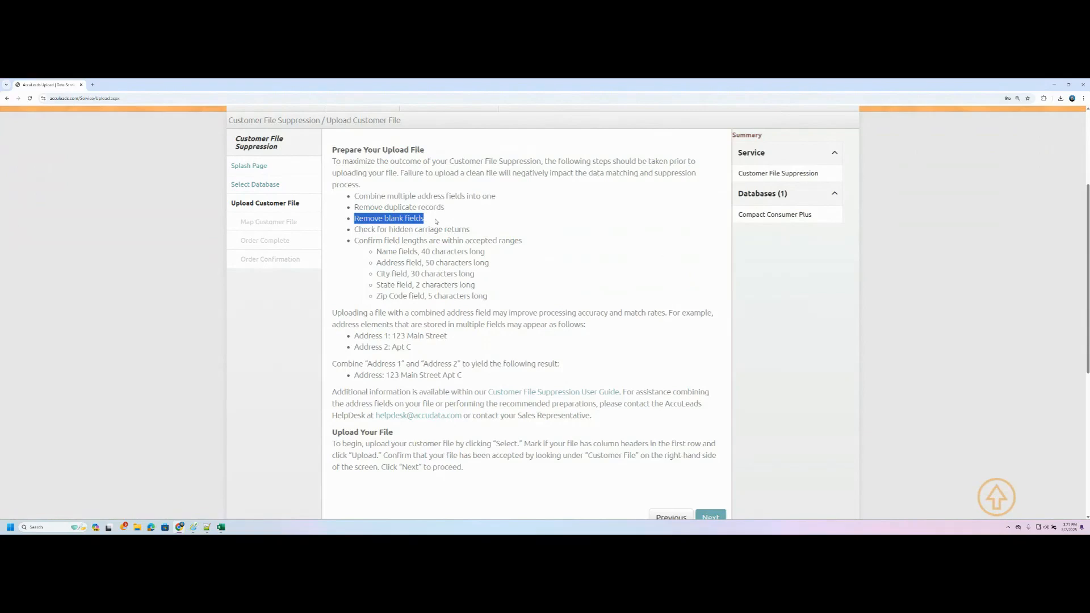
pyautogui.click(366, 233)
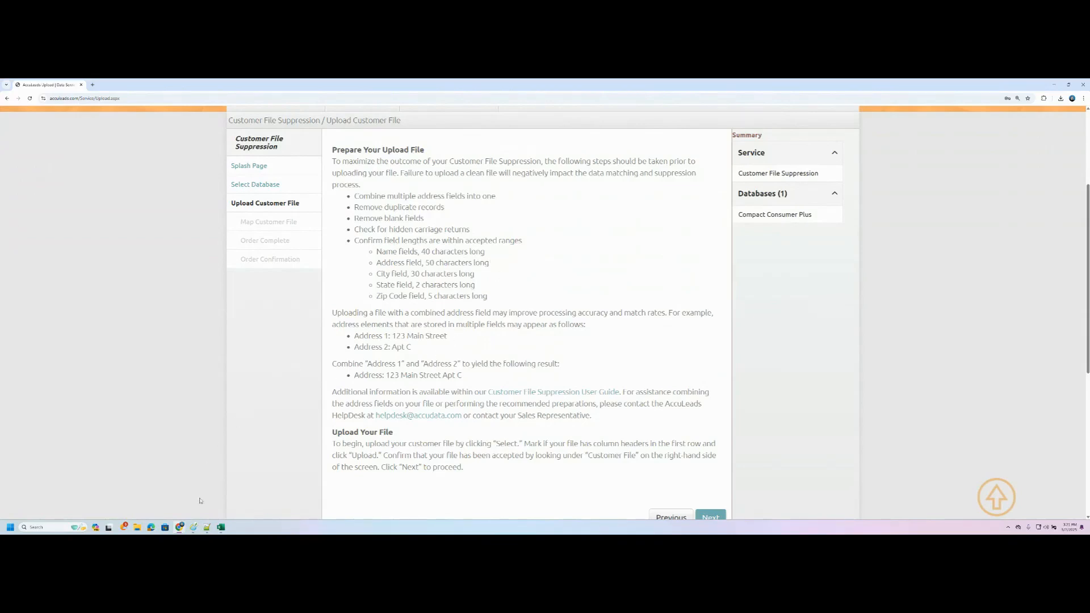
# Step: Switch to the customer file in Excel and examine its header row, name columns and Address 2 column
pyautogui.click(221, 527)
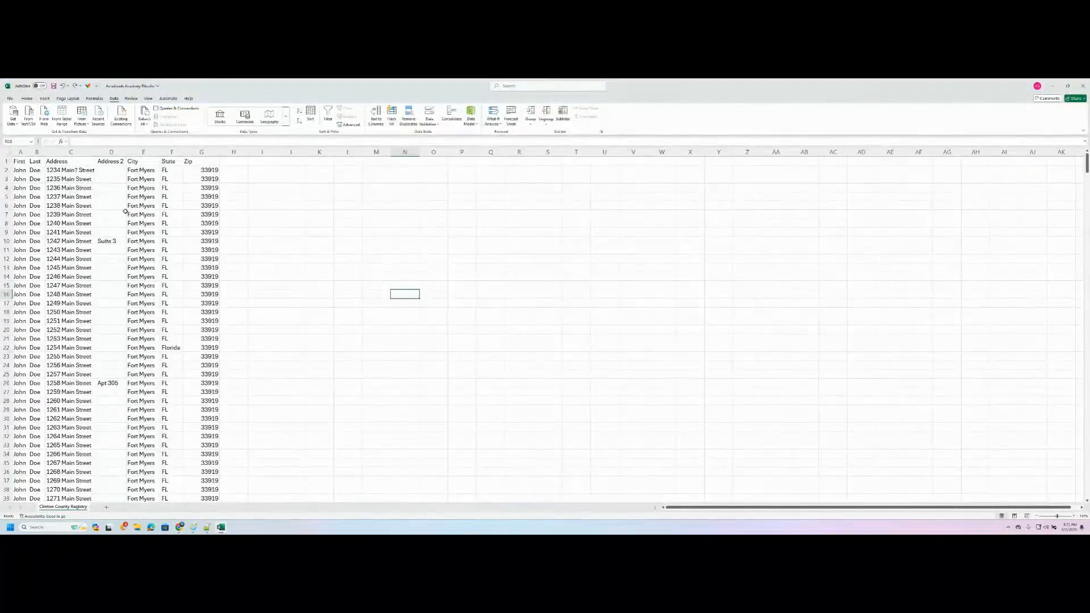
pyautogui.click(7, 162)
pyautogui.click(337, 229)
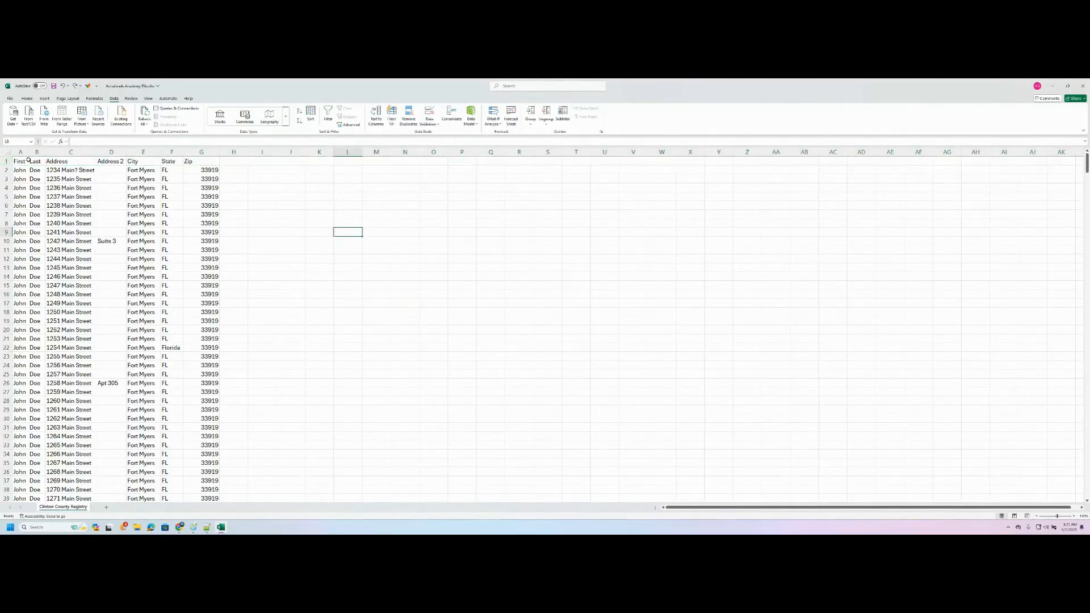
pyautogui.click(121, 162)
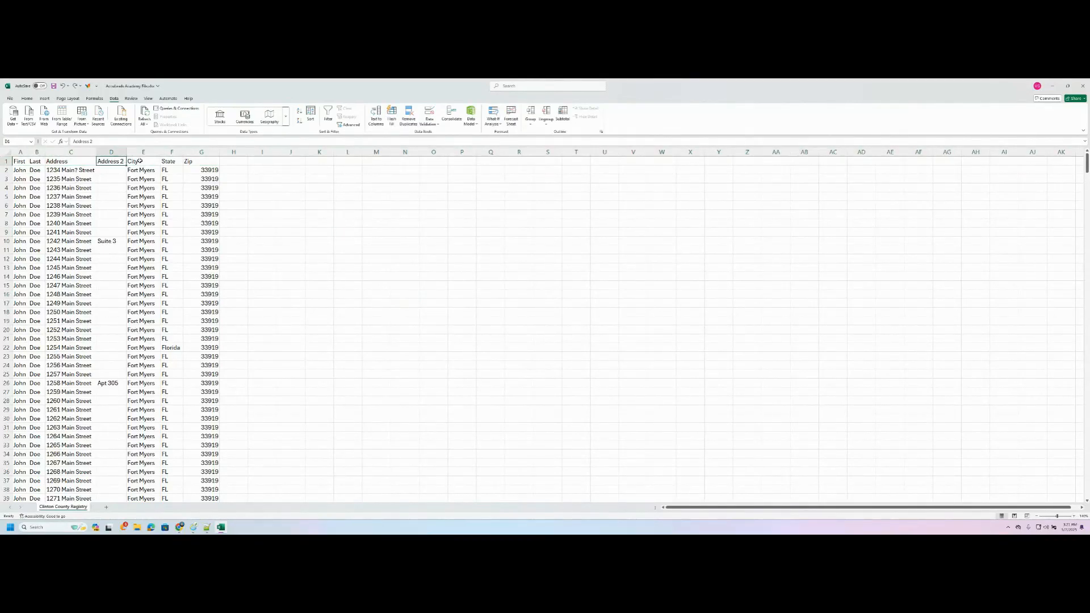
pyautogui.click(291, 204)
pyautogui.click(21, 152)
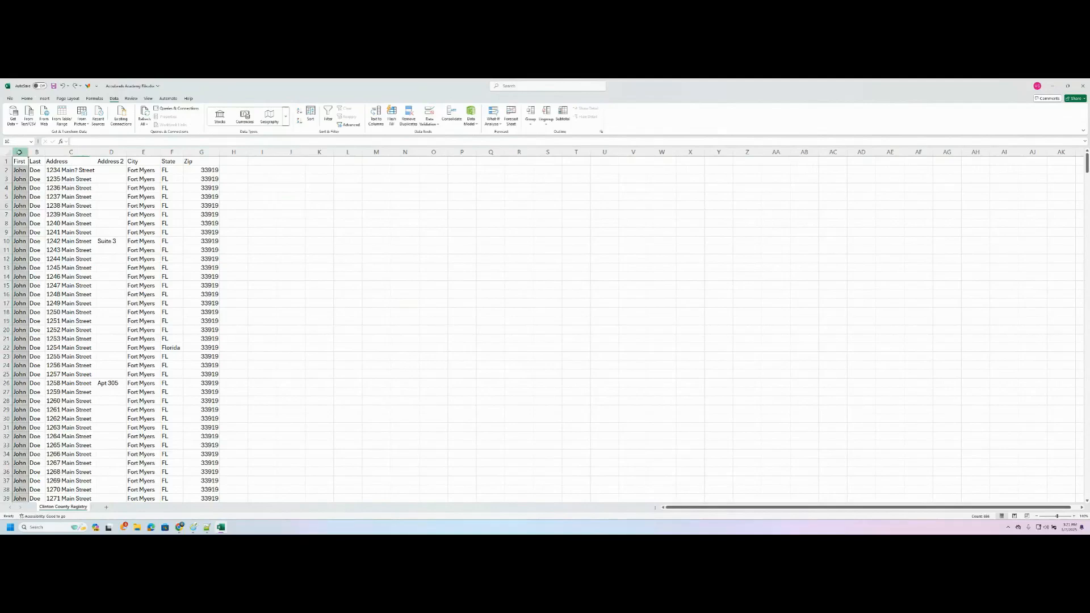
pyautogui.rightClick(21, 153)
pyautogui.click(331, 236)
pyautogui.click(6, 161)
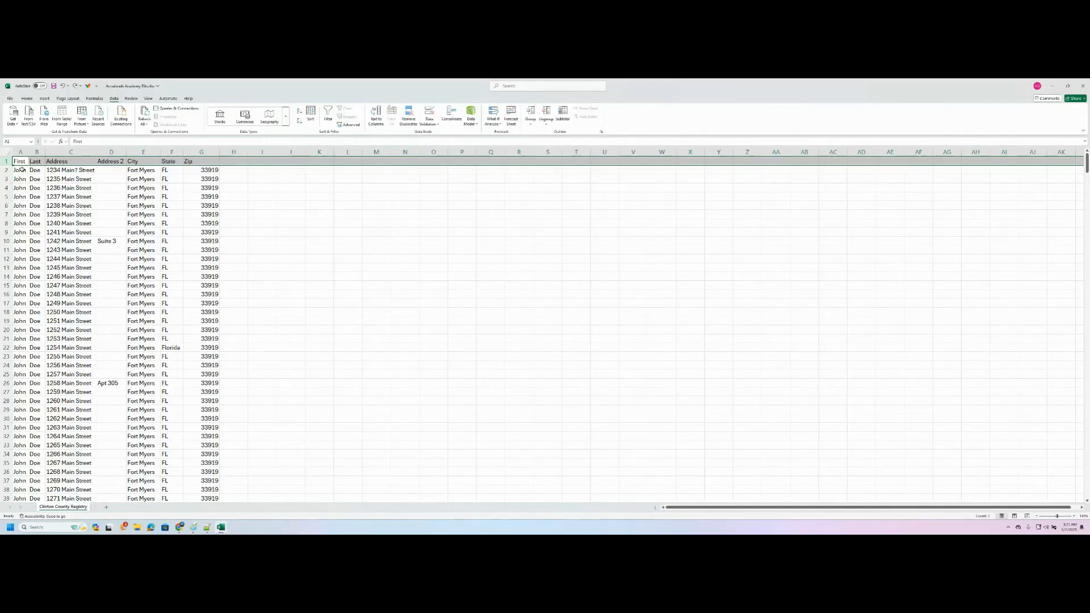
pyautogui.click(289, 267)
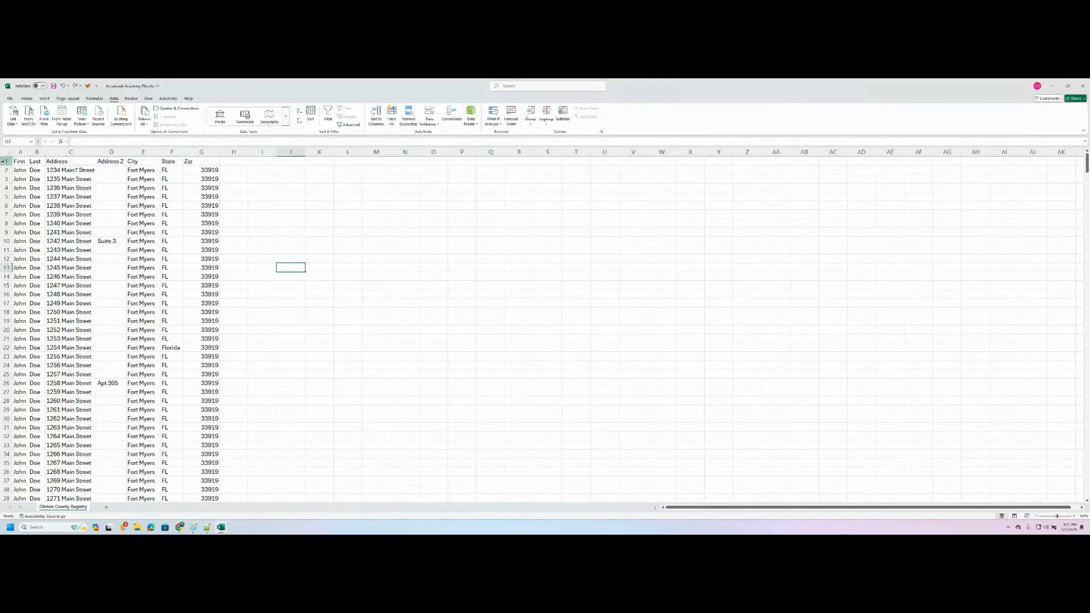
pyautogui.moveTo(20, 153); pyautogui.dragTo(37, 152)
pyautogui.click(286, 188)
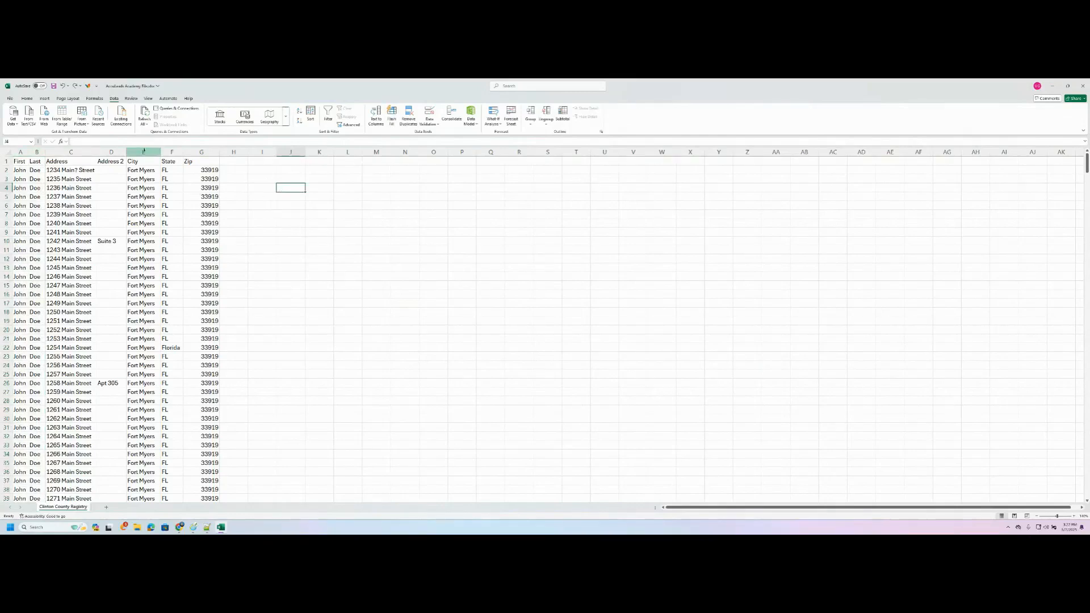
# Step: Insert two blank columns between the Address 2 and City columns
pyautogui.moveTo(112, 152)
pyautogui.mouseDown()
pyautogui.moveTo(71, 152)
pyautogui.moveTo(113, 152)
pyautogui.mouseUp()
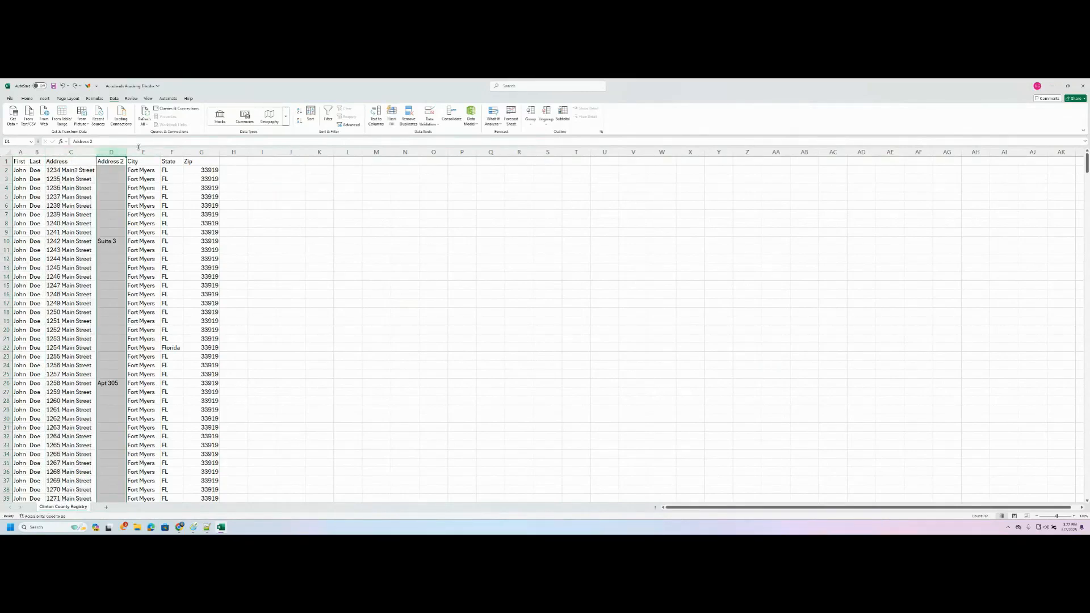
pyautogui.click(142, 152)
pyautogui.rightClick(142, 151)
pyautogui.click(159, 212)
pyautogui.rightClick(137, 151)
pyautogui.click(158, 214)
pyautogui.click(377, 208)
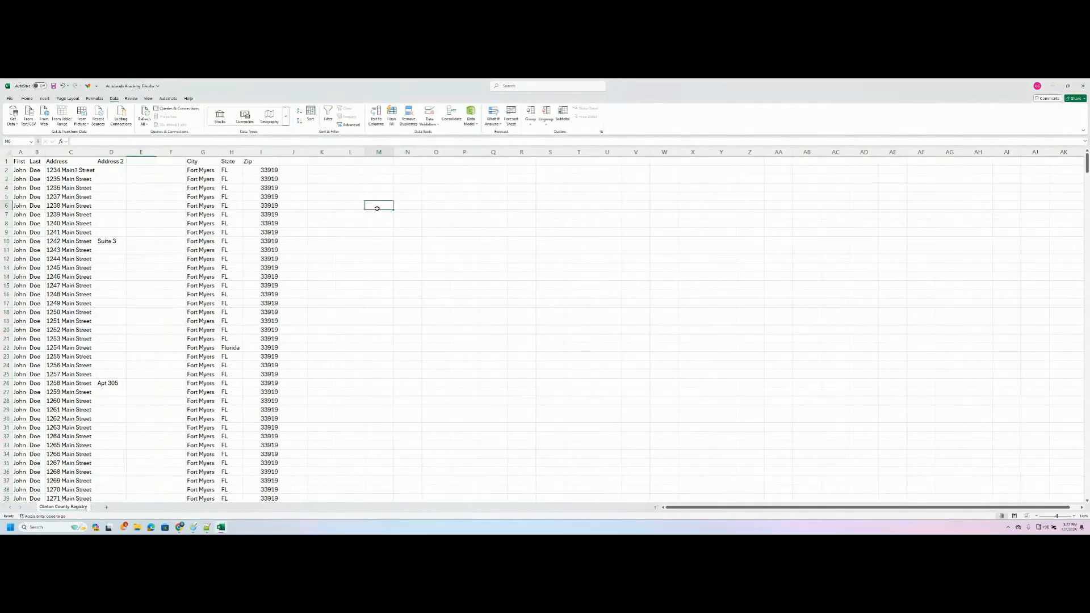
# Step: Enter the formula =CONCAT(C2," ",D2) in cell E2 to join Address and Address 2 with a space
pyautogui.click(144, 171)
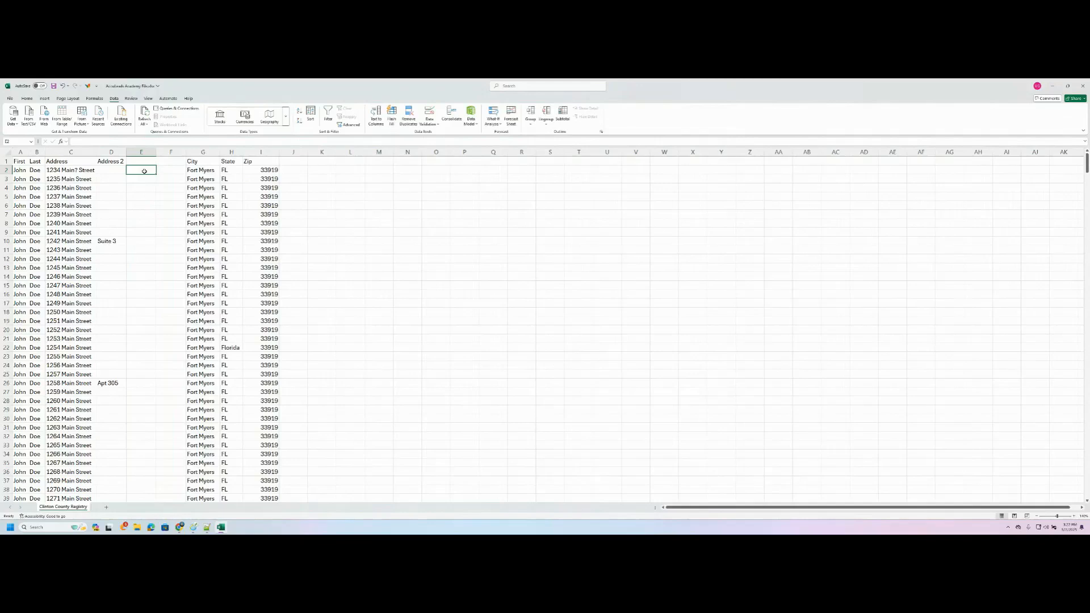
pyautogui.write('c')
pyautogui.write('=conc')
pyautogui.write('at')
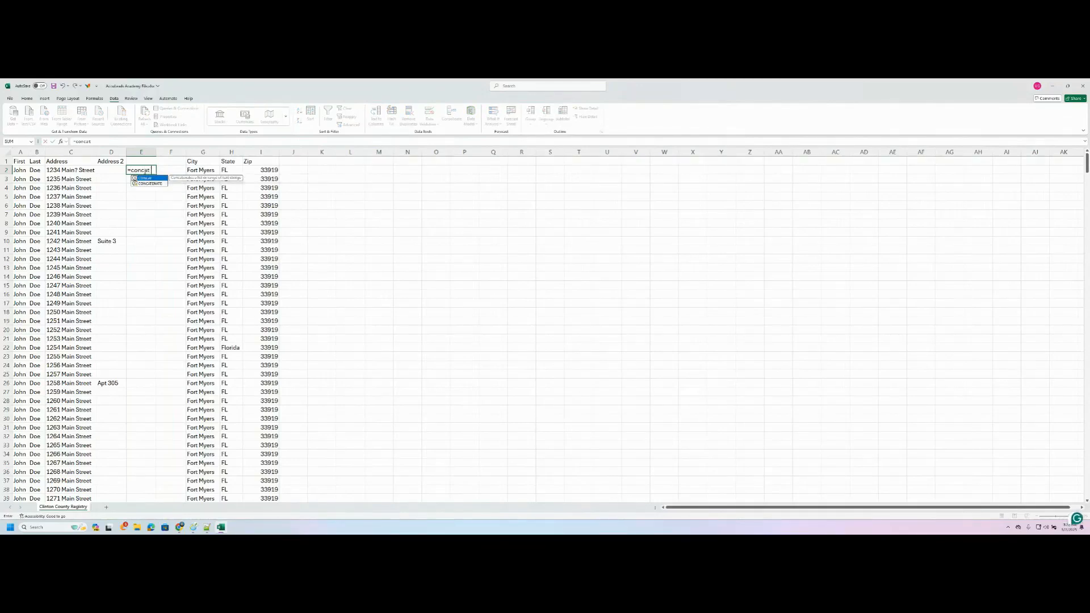
pyautogui.write('(')
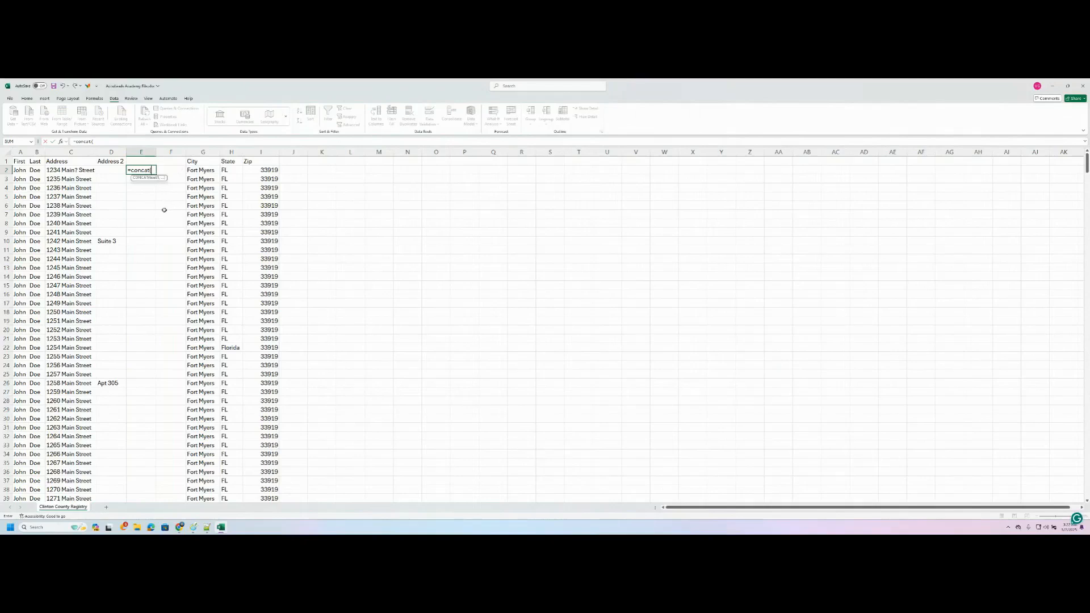
pyautogui.click(60, 170)
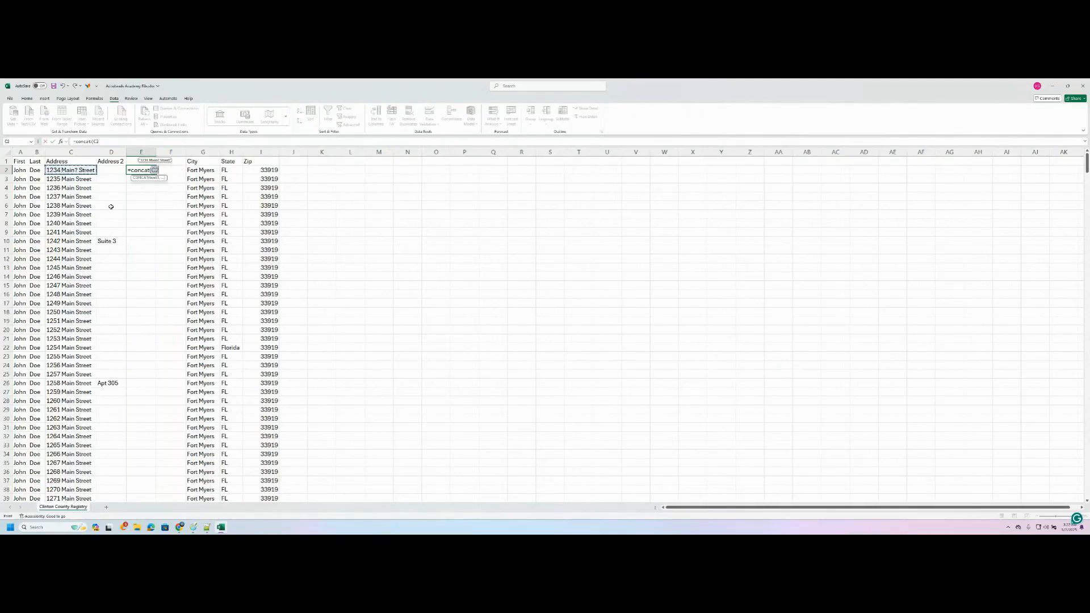
pyautogui.write('," ",')
pyautogui.click(110, 172)
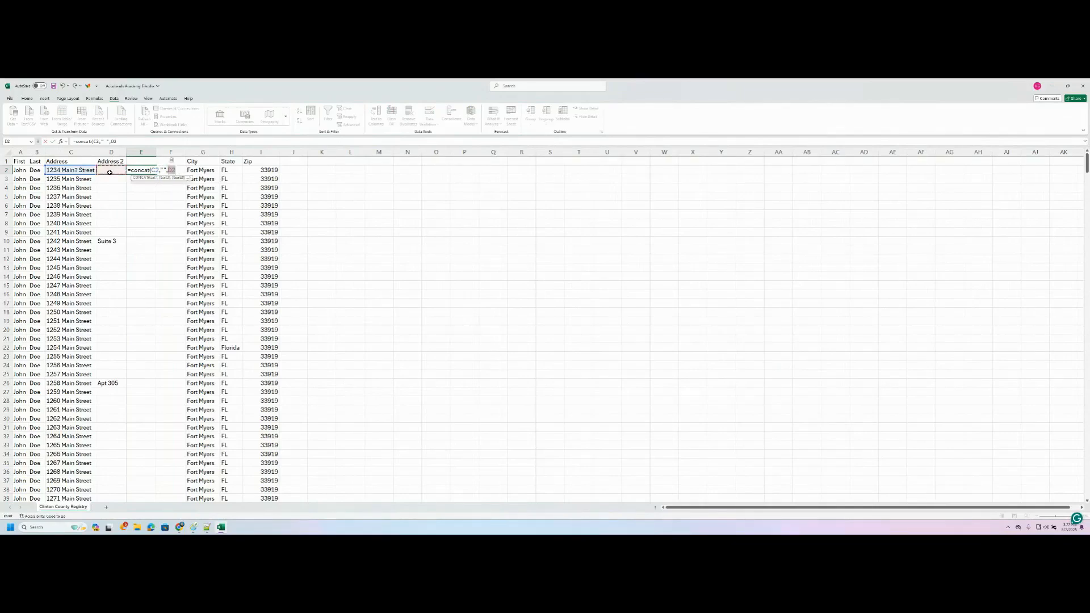
pyautogui.press('Return')
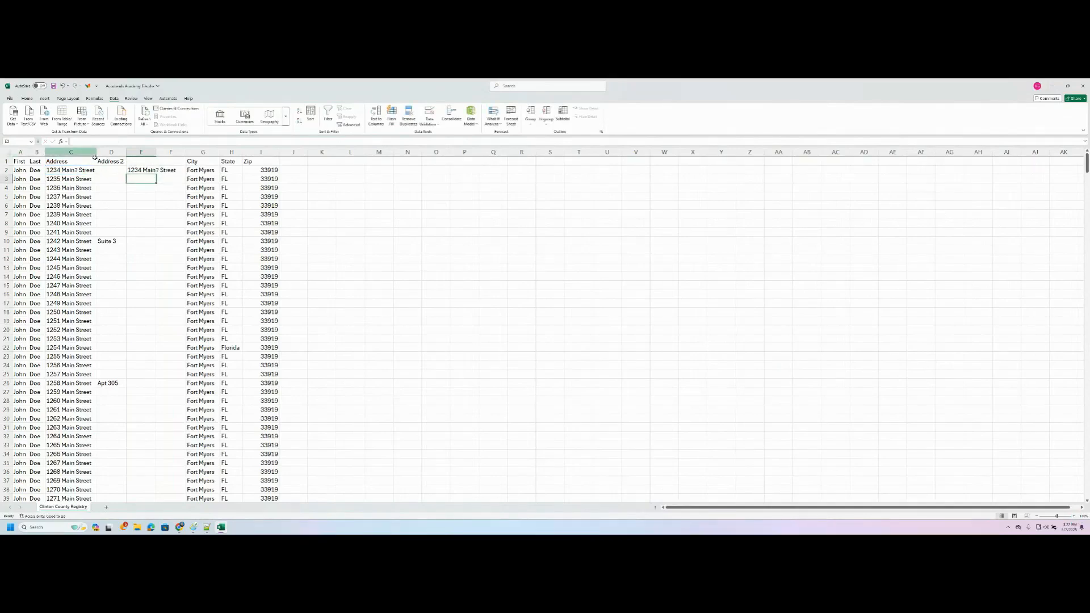
# Step: Fill the E2 formula down through all customer records and autofit column E to its contents
pyautogui.click(151, 172)
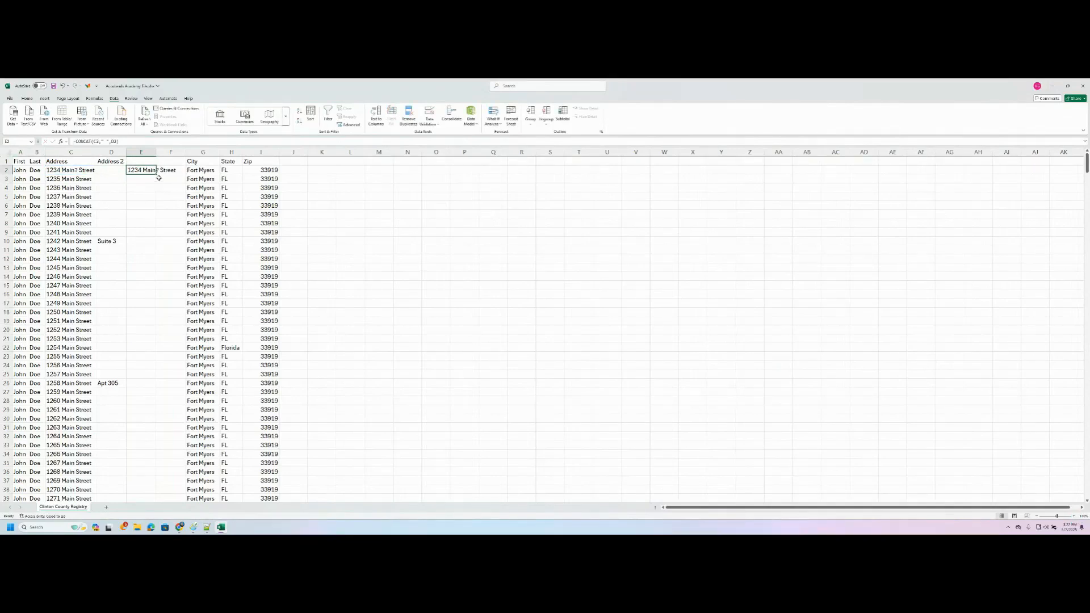
pyautogui.doubleClick(156, 173)
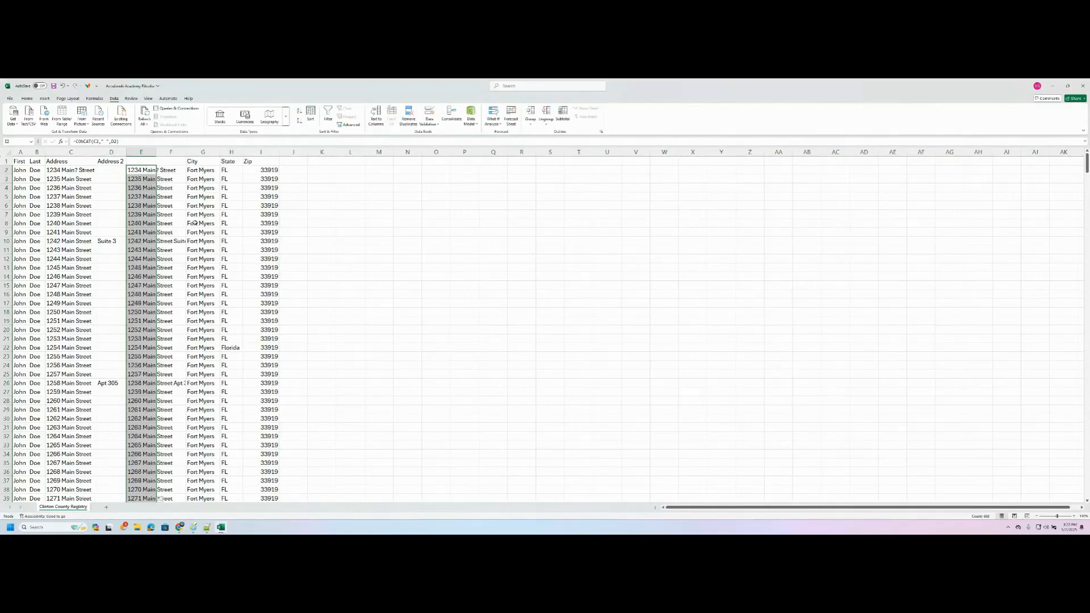
pyautogui.doubleClick(156, 152)
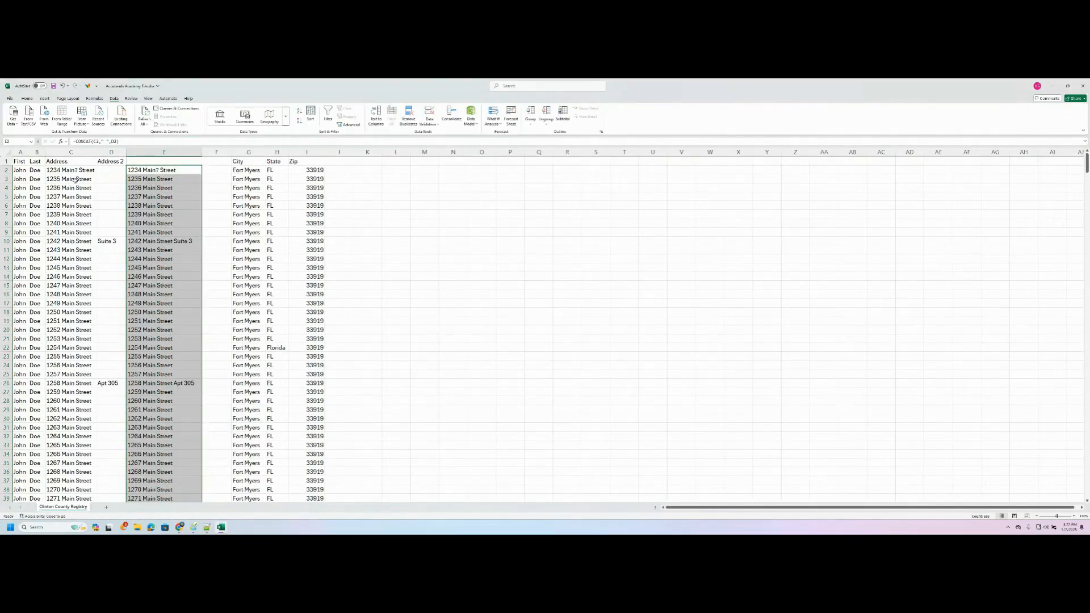
# Step: Check the combined addresses in column E, including the Suite 3 and Apt 305 rows, through the end of the list
pyautogui.click(8, 152)
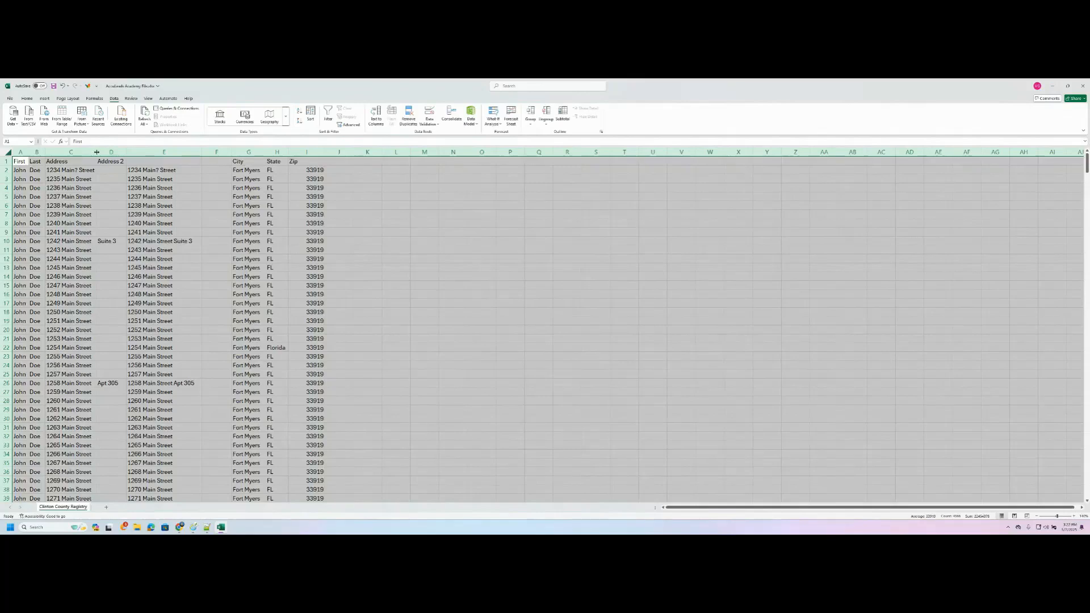
pyautogui.moveTo(90, 241); pyautogui.dragTo(121, 240)
pyautogui.click(131, 242)
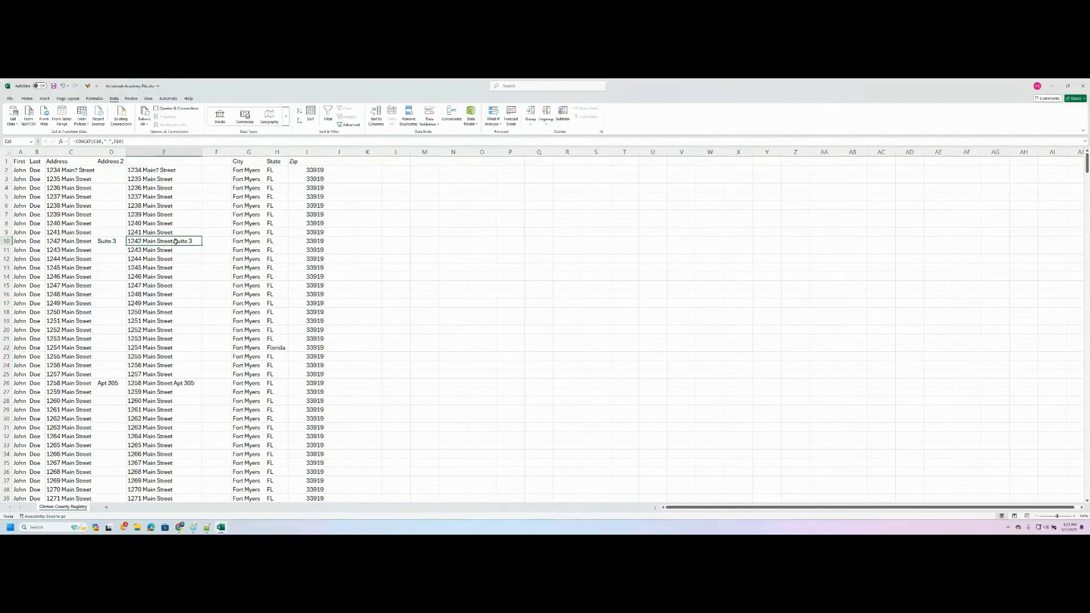
pyautogui.click(164, 385)
pyautogui.click(1087, 168)
pyautogui.moveTo(1087, 168); pyautogui.dragTo(1087, 487)
pyautogui.moveTo(1087, 408); pyautogui.dragTo(1086, 161)
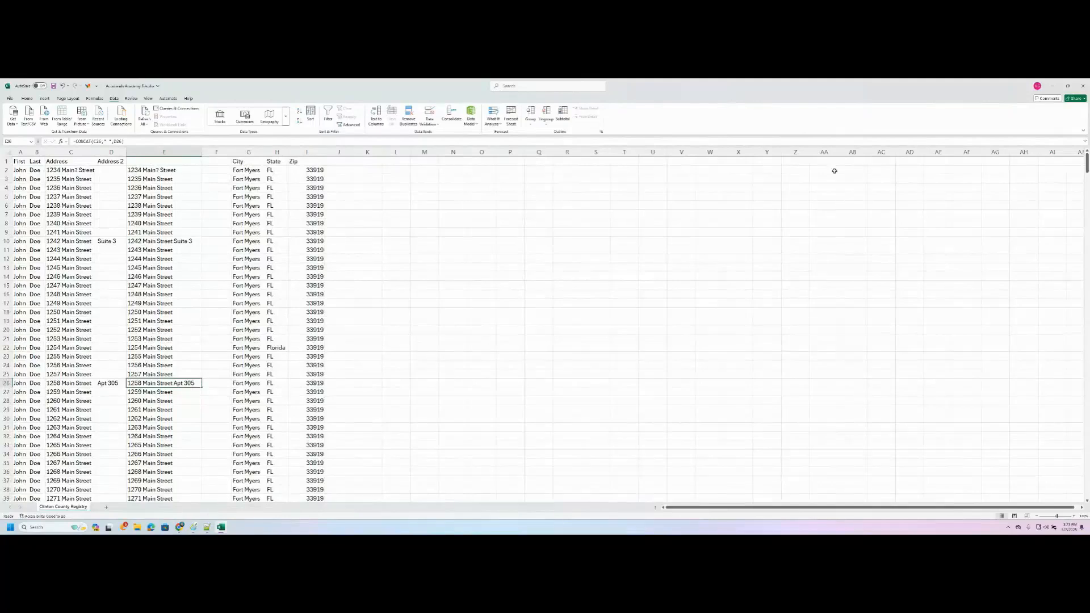
# Step: Try deleting the original Address and Address 2 columns, and undo the deletion
pyautogui.click(175, 152)
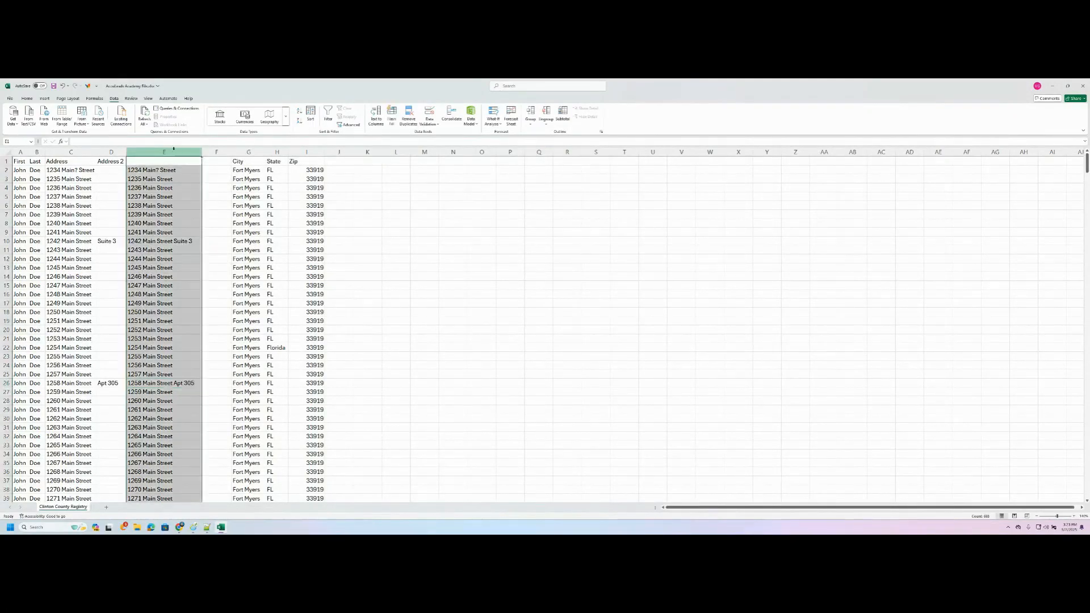
pyautogui.rightClick(164, 154)
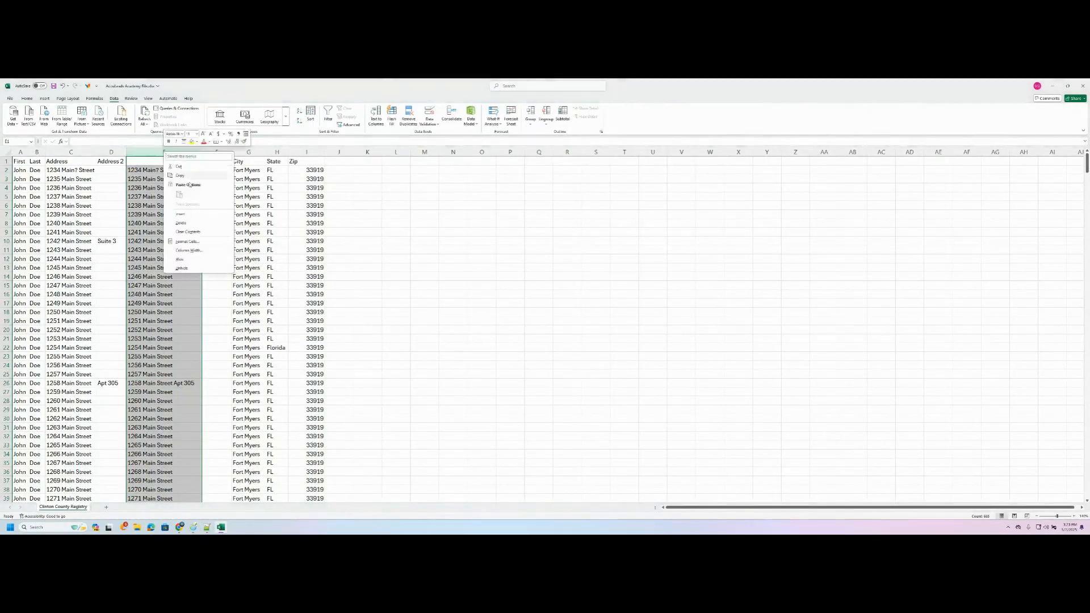
pyautogui.click(144, 151)
pyautogui.moveTo(111, 152); pyautogui.dragTo(80, 151)
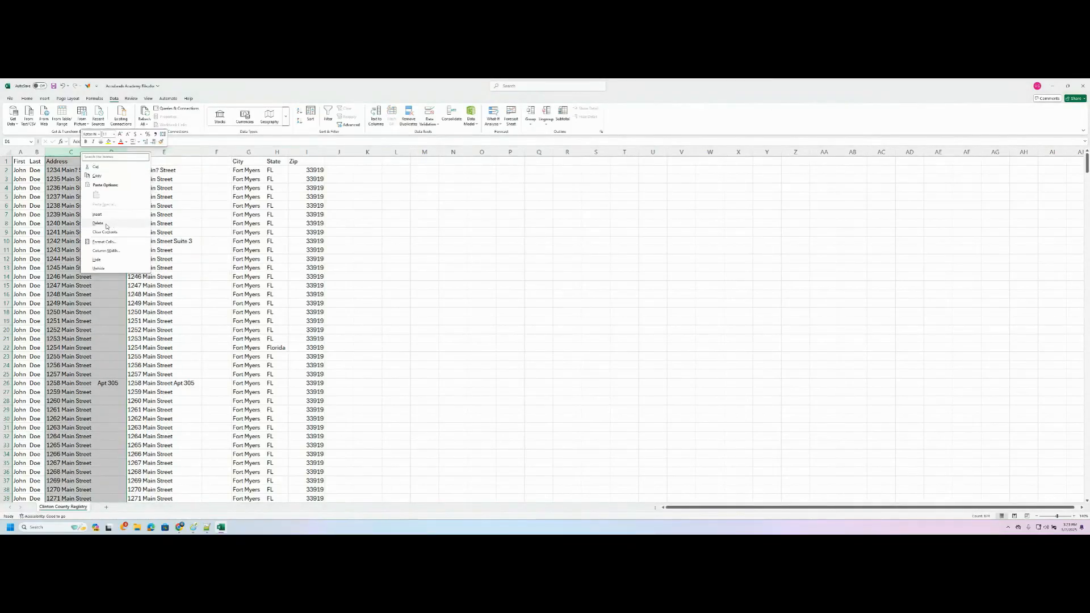
pyautogui.click(107, 224)
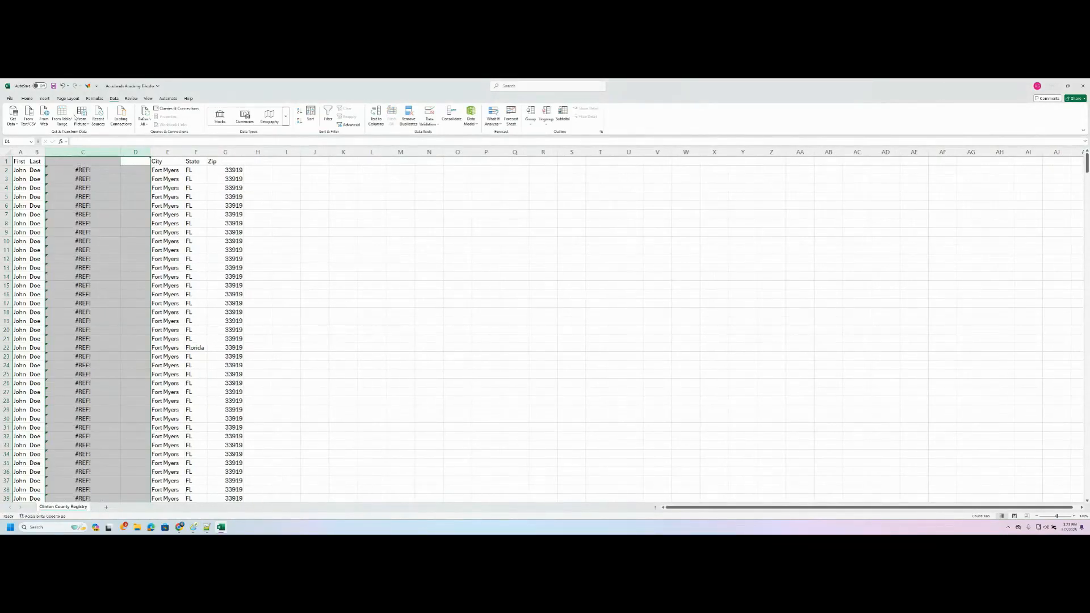
pyautogui.hotkey('ctrl', 'z')
pyautogui.click(165, 195)
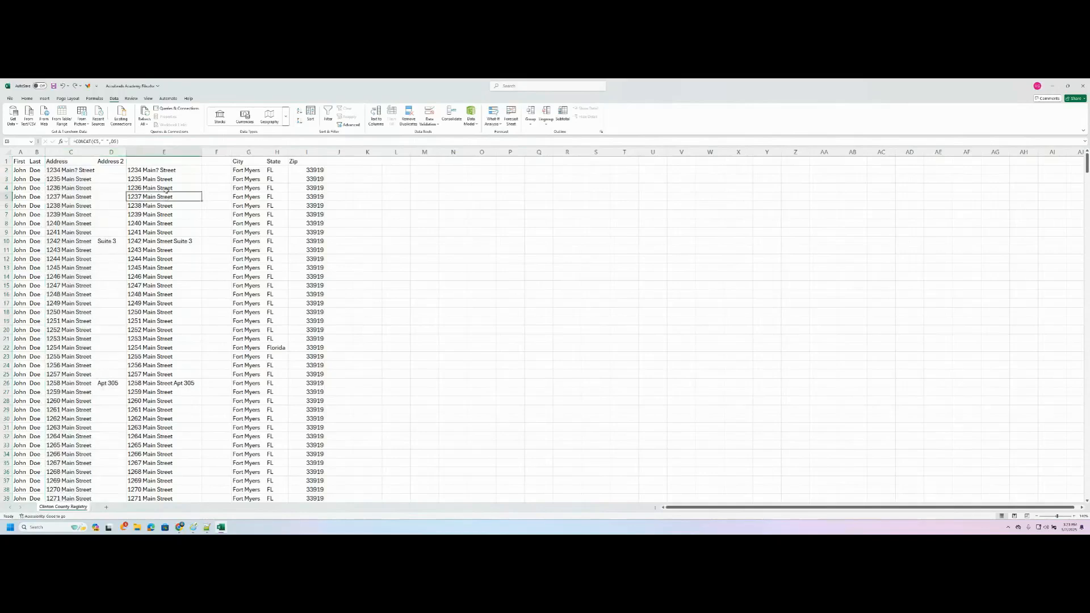
# Step: Copy the combined address column E and paste it as values only into blank column F
pyautogui.click(165, 152)
pyautogui.rightClick(165, 153)
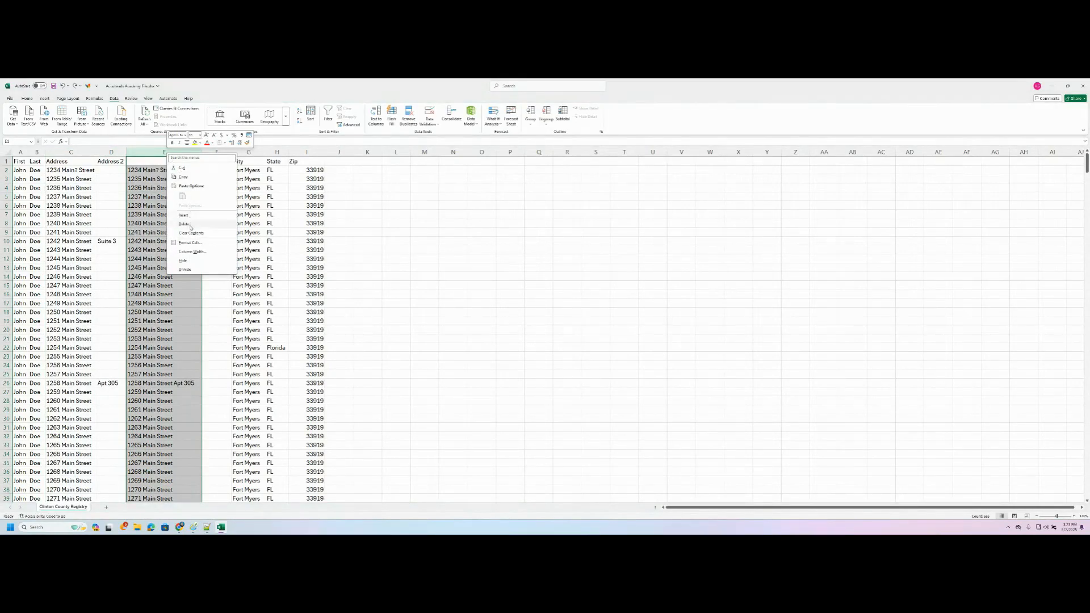
pyautogui.click(183, 177)
pyautogui.click(216, 152)
pyautogui.rightClick(217, 152)
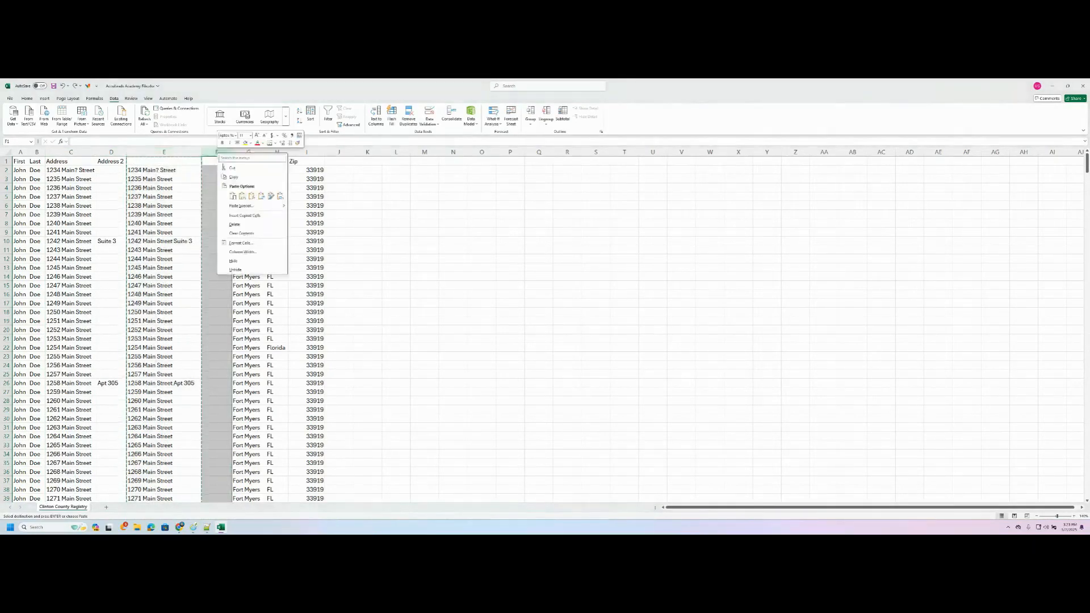
pyautogui.click(242, 196)
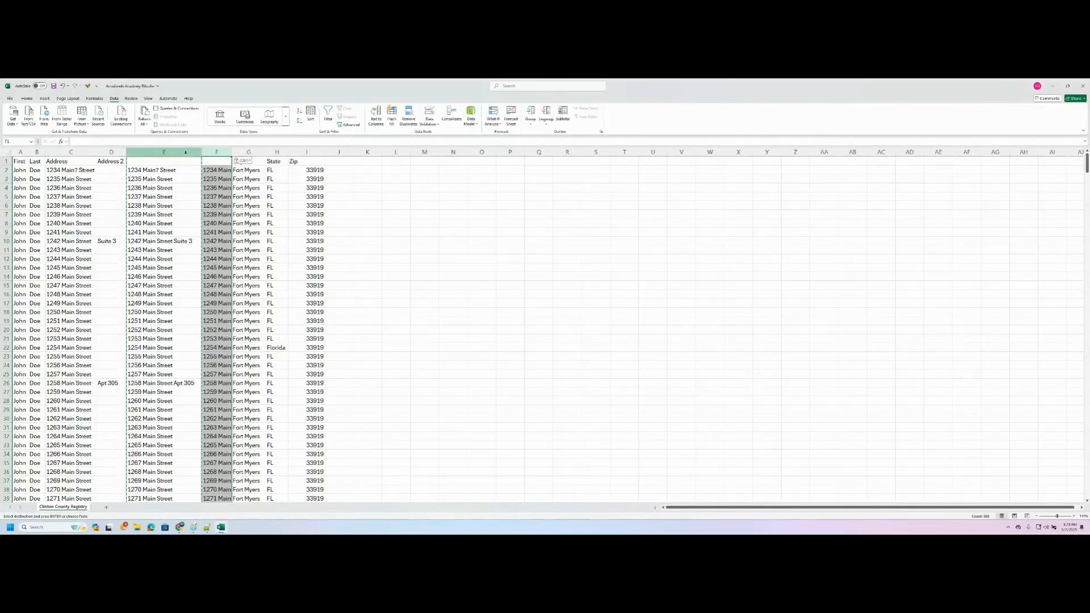
# Step: Delete columns C through E and enter the header Address in C1 above the pasted addresses
pyautogui.moveTo(185, 152); pyautogui.dragTo(70, 152)
pyautogui.rightClick(80, 155)
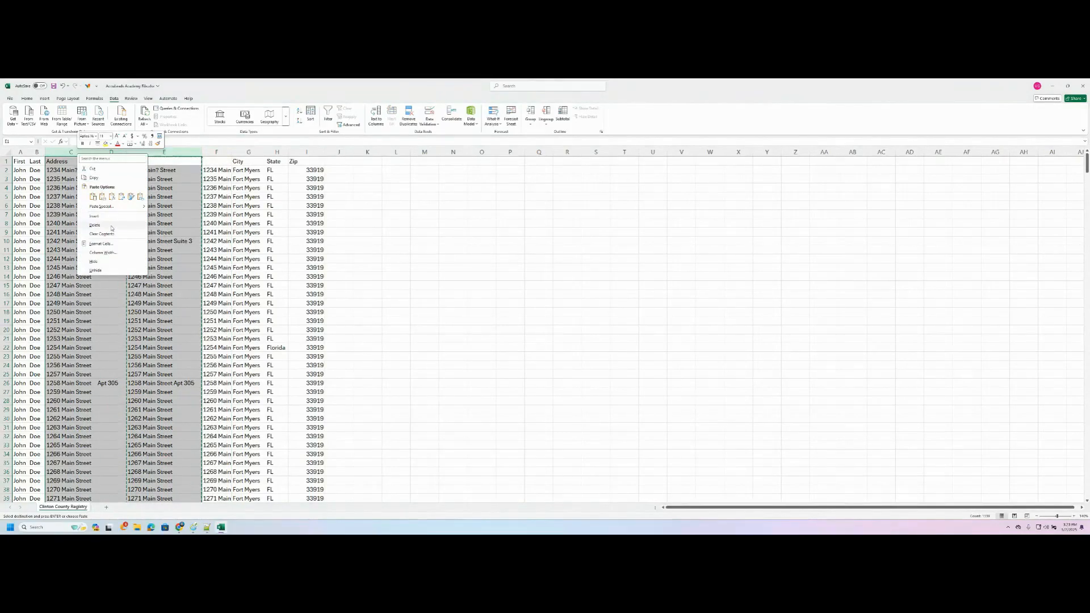
pyautogui.click(94, 225)
pyautogui.click(60, 162)
pyautogui.write('Address')
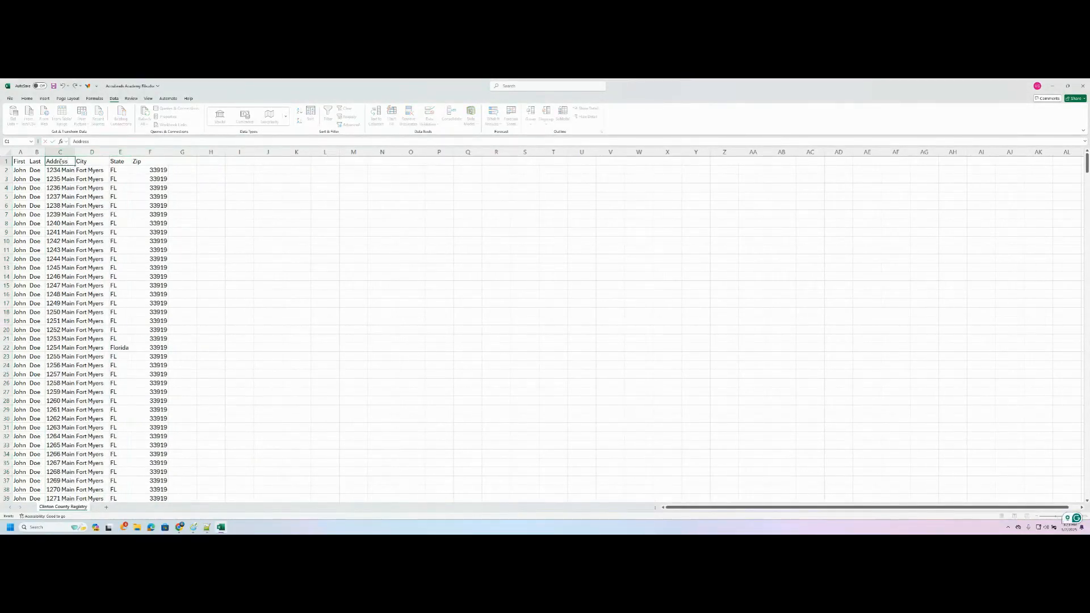
pyautogui.press('Return')
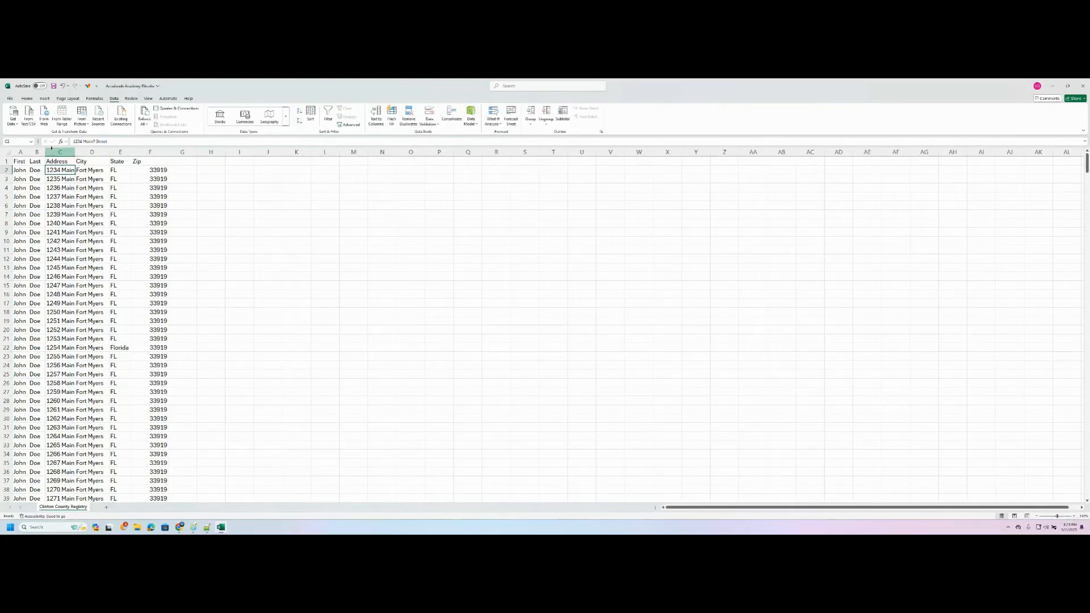
# Step: Autofit the width of every column in the sheet to its contents
pyautogui.click(8, 152)
pyautogui.doubleClick(28, 152)
pyautogui.click(481, 250)
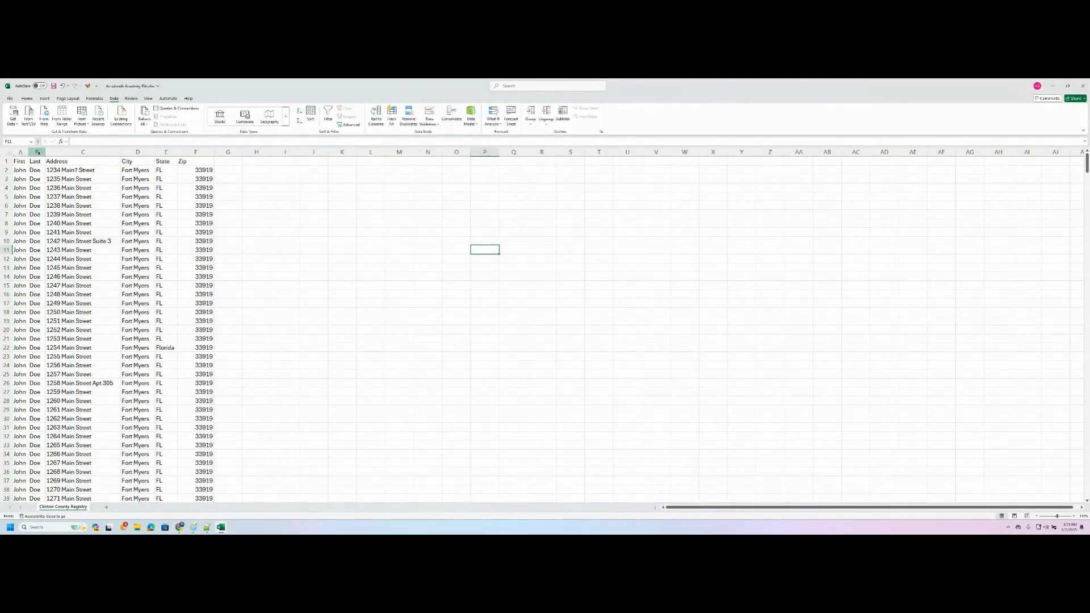
# Step: Insert one blank column before each of the Last, Address and City columns
pyautogui.rightClick(37, 153)
pyautogui.click(63, 219)
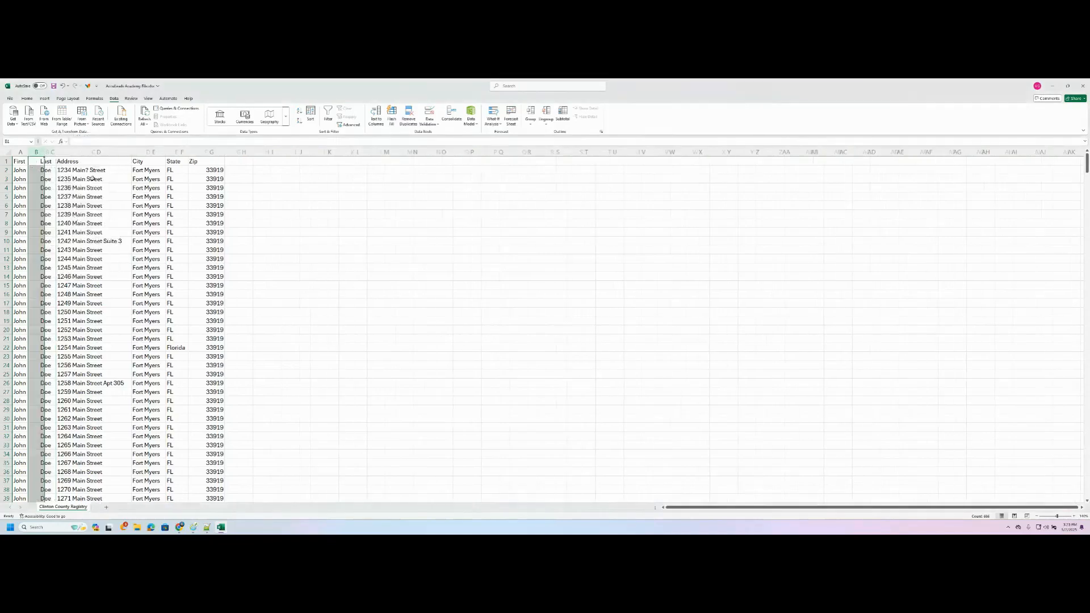
pyautogui.click(98, 152)
pyautogui.rightClick(120, 153)
pyautogui.click(139, 216)
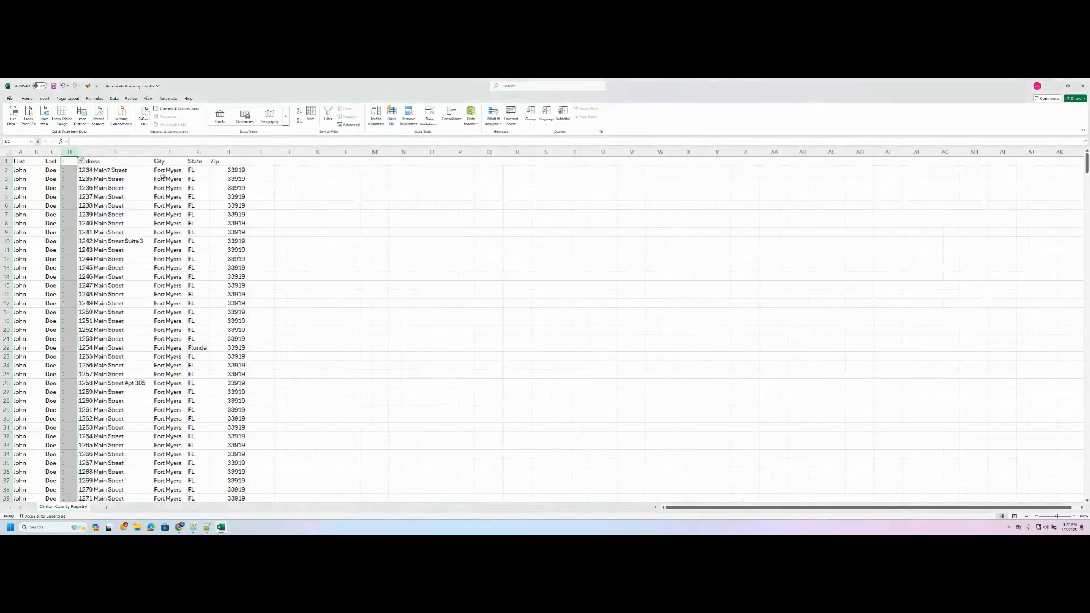
pyautogui.rightClick(171, 152)
pyautogui.click(192, 216)
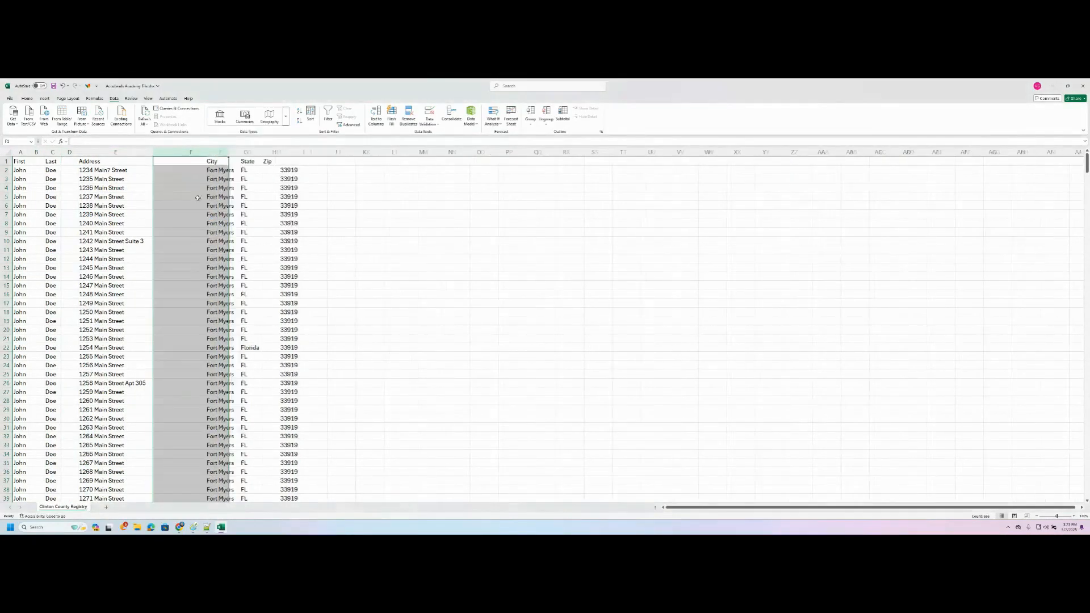
# Step: Insert one blank column before the State column and one before the Zip column
pyautogui.click(274, 152)
pyautogui.rightClick(273, 152)
pyautogui.click(299, 212)
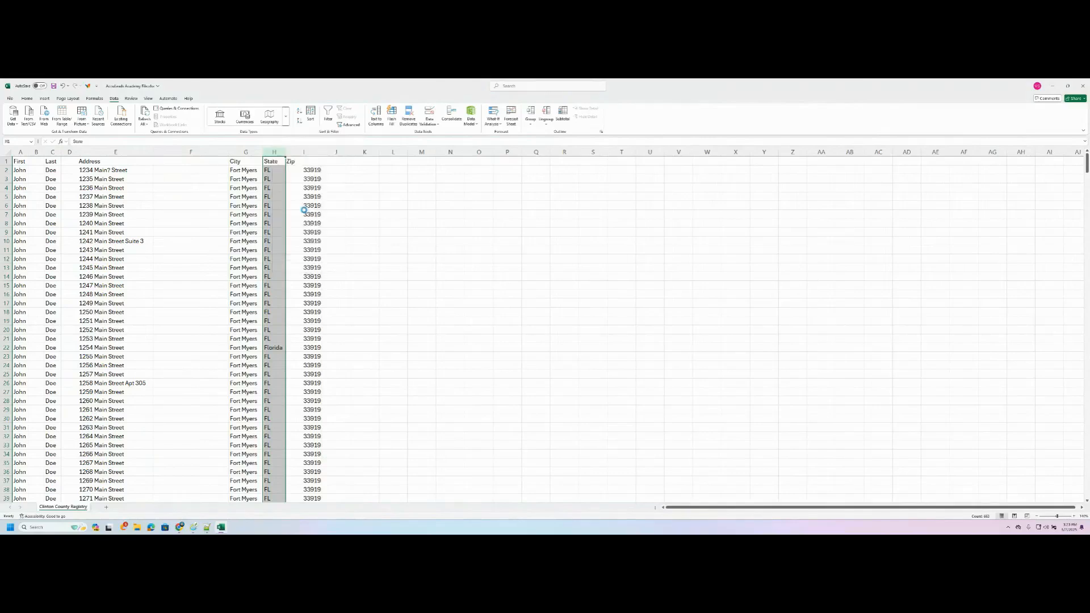
pyautogui.click(338, 152)
pyautogui.rightClick(339, 152)
pyautogui.click(358, 216)
pyautogui.click(205, 205)
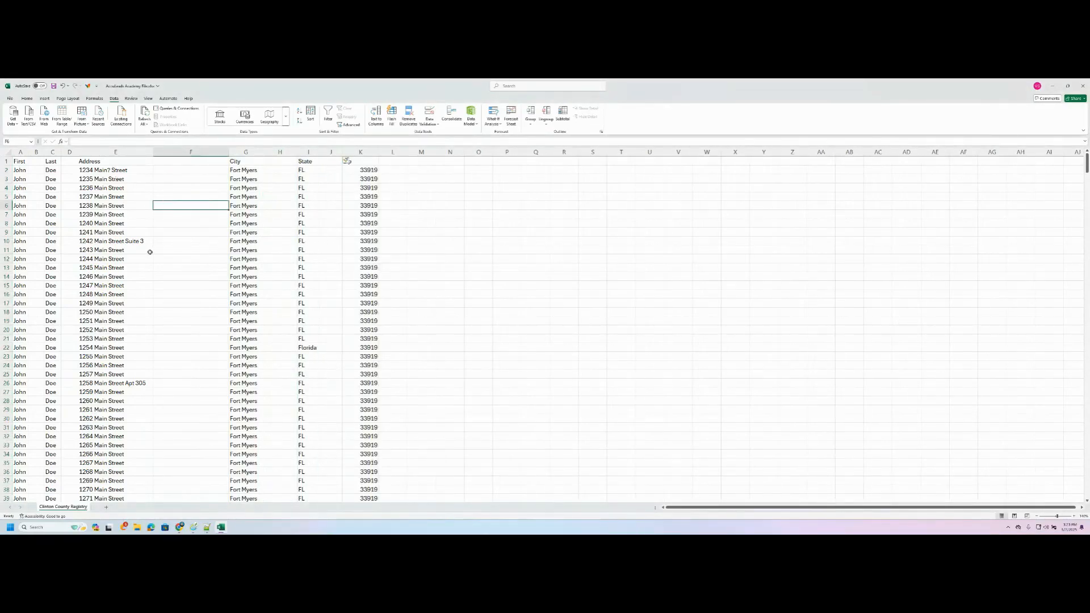
# Step: Run Text to Columns on the First column as Fixed width with a single break at 40 characters
pyautogui.click(20, 152)
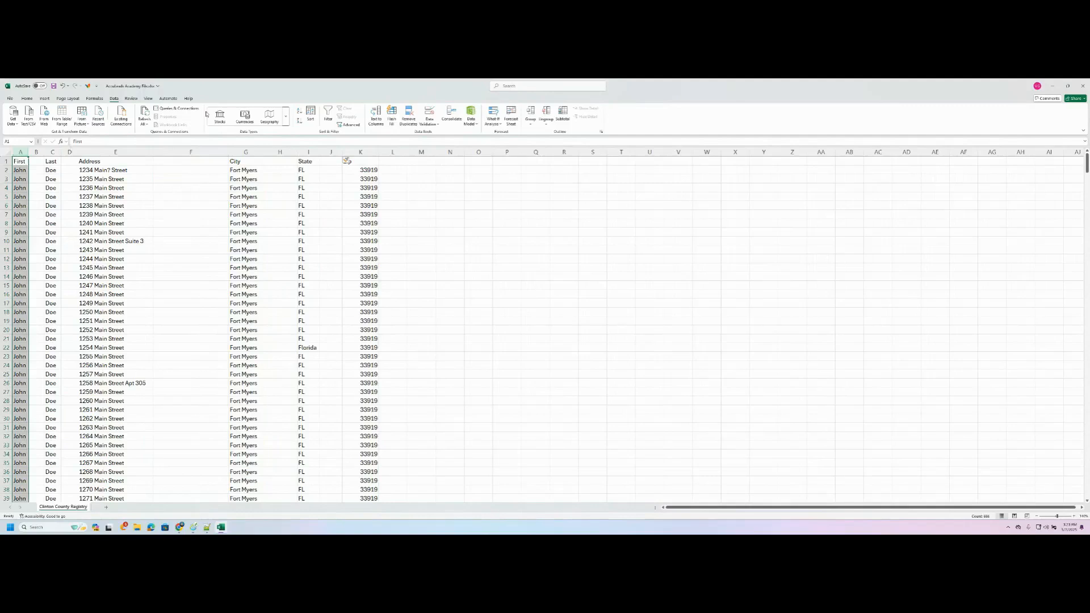
pyautogui.click(327, 119)
pyautogui.click(328, 116)
pyautogui.click(376, 116)
pyautogui.click(169, 206)
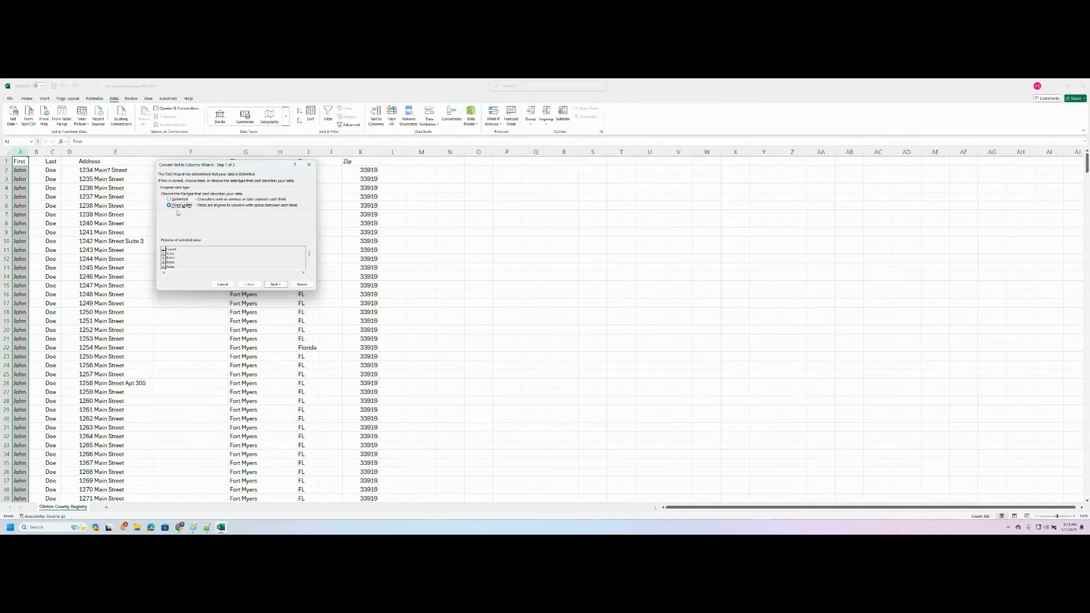
pyautogui.click(271, 283)
pyautogui.moveTo(216, 256); pyautogui.dragTo(251, 253)
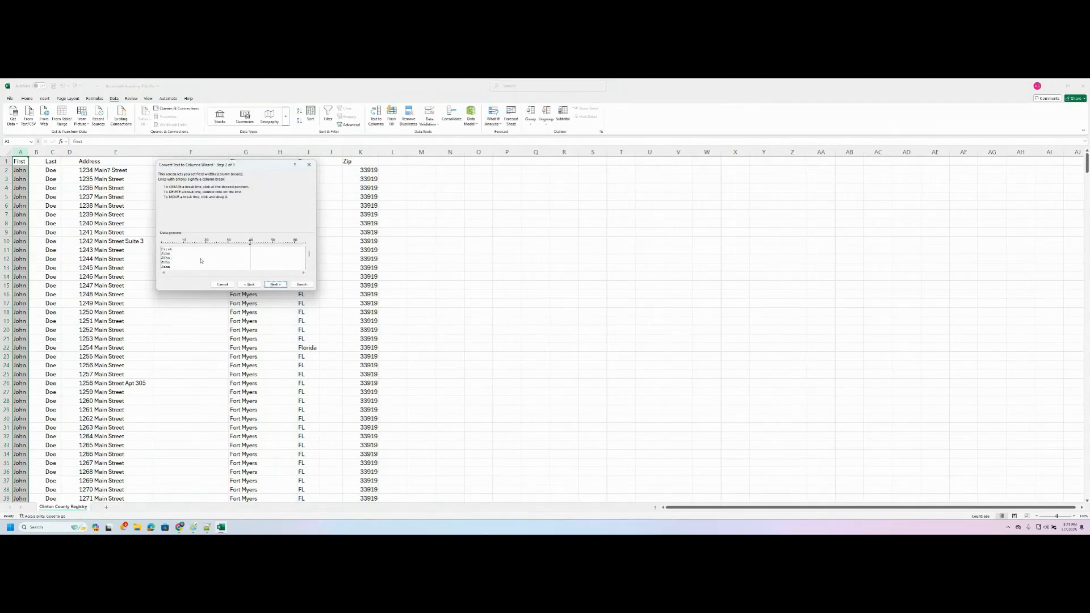
pyautogui.click(276, 283)
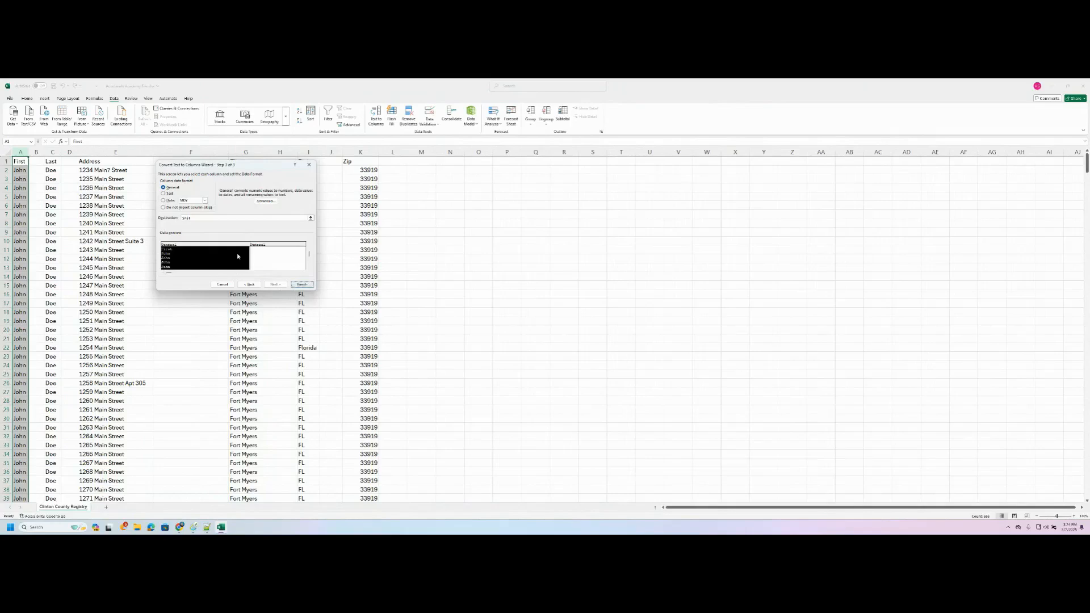
pyautogui.click(302, 284)
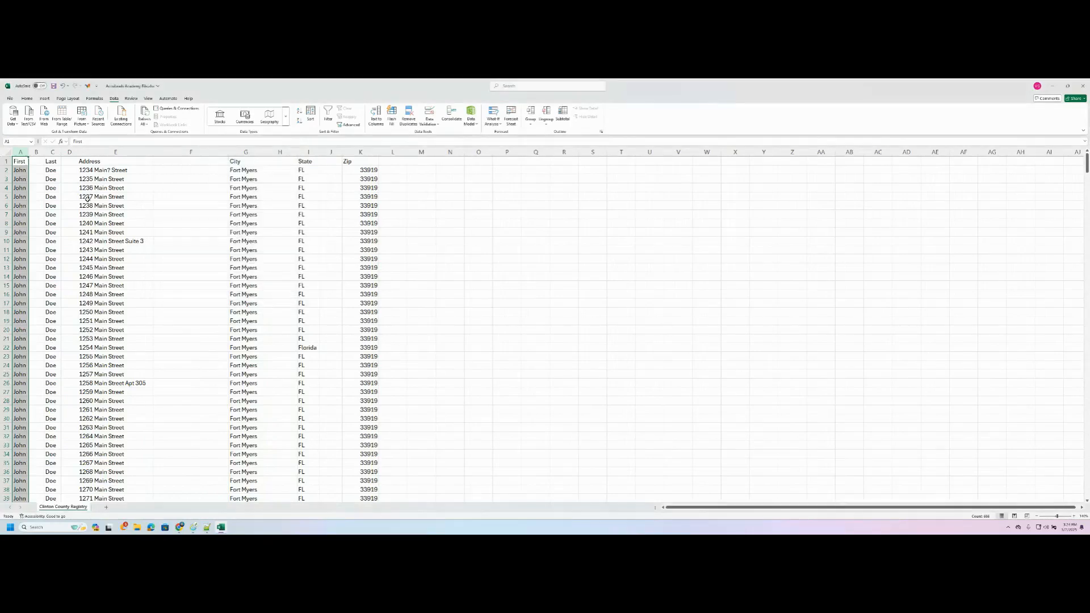
# Step: Delete the blank column between First and Last
pyautogui.click(36, 152)
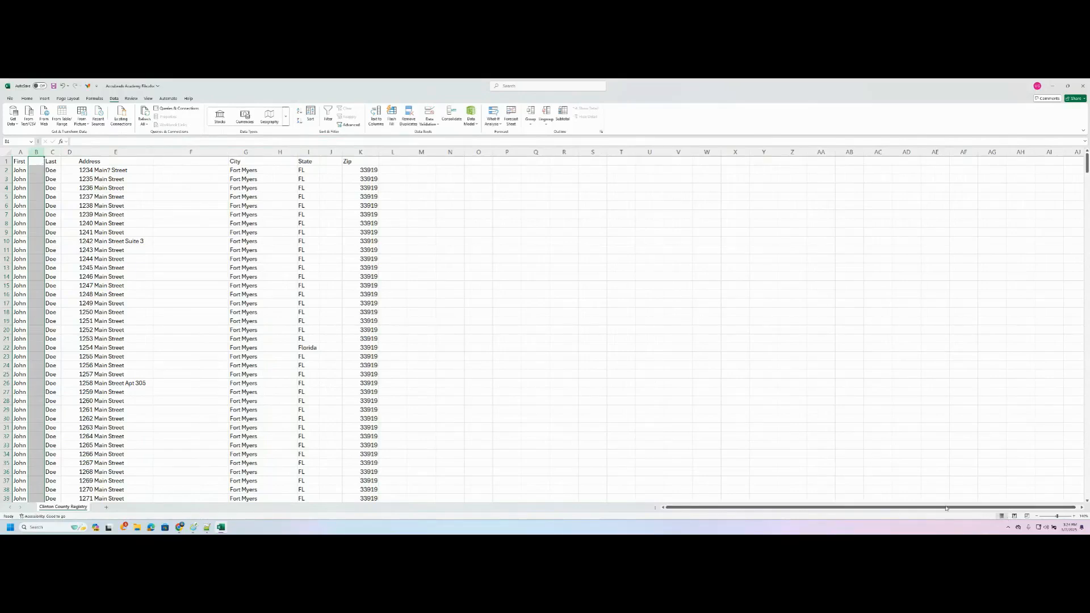
pyautogui.rightClick(37, 152)
pyautogui.click(63, 225)
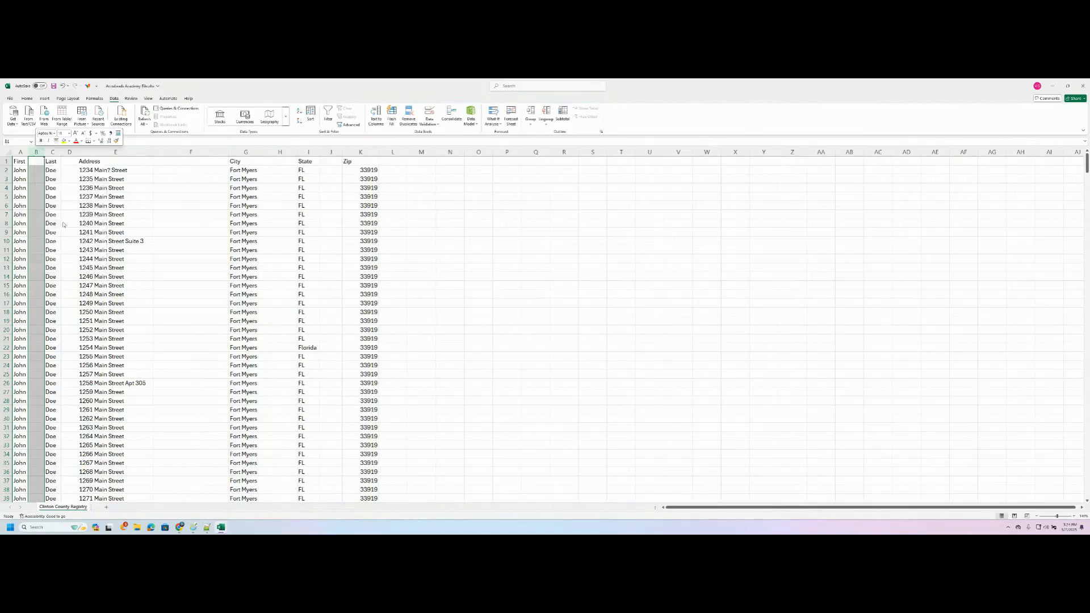
# Step: Run Text to Columns on the Last column as Fixed width with a single break at 40 characters
pyautogui.click(328, 114)
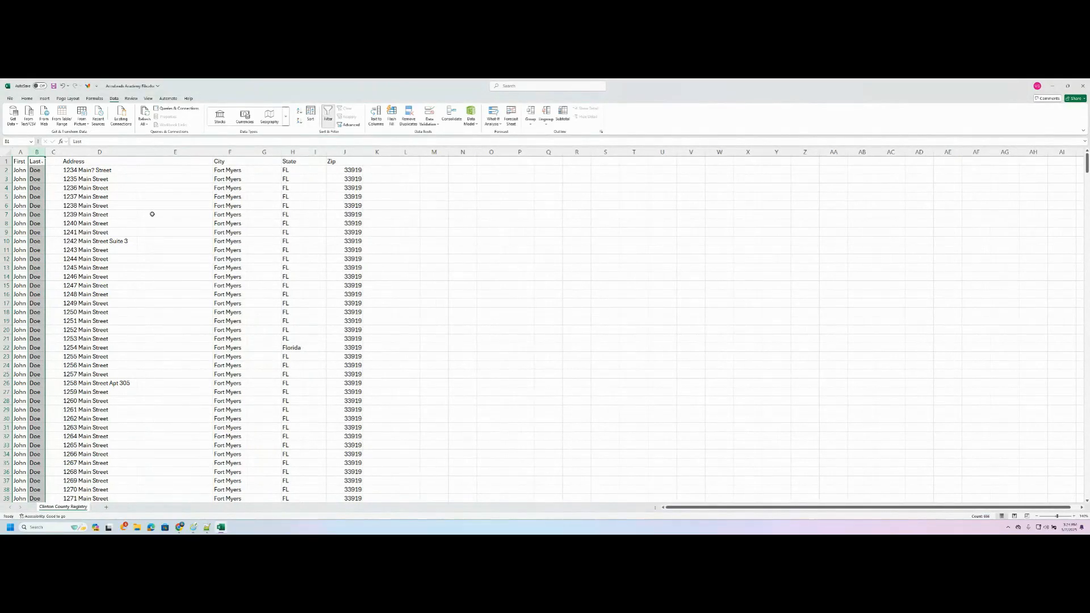
pyautogui.click(328, 114)
pyautogui.click(375, 117)
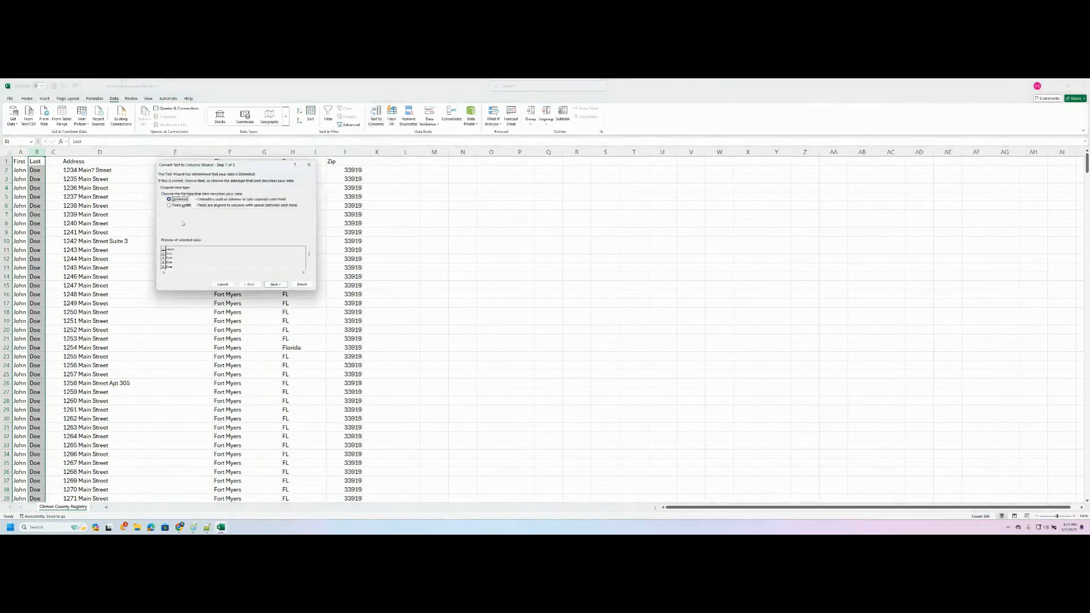
pyautogui.click(168, 206)
pyautogui.click(275, 284)
pyautogui.click(258, 258)
pyautogui.moveTo(258, 258); pyautogui.dragTo(250, 259)
pyautogui.click(276, 284)
pyautogui.click(302, 284)
# Step: Delete the blank column between Last and Address
pyautogui.click(54, 151)
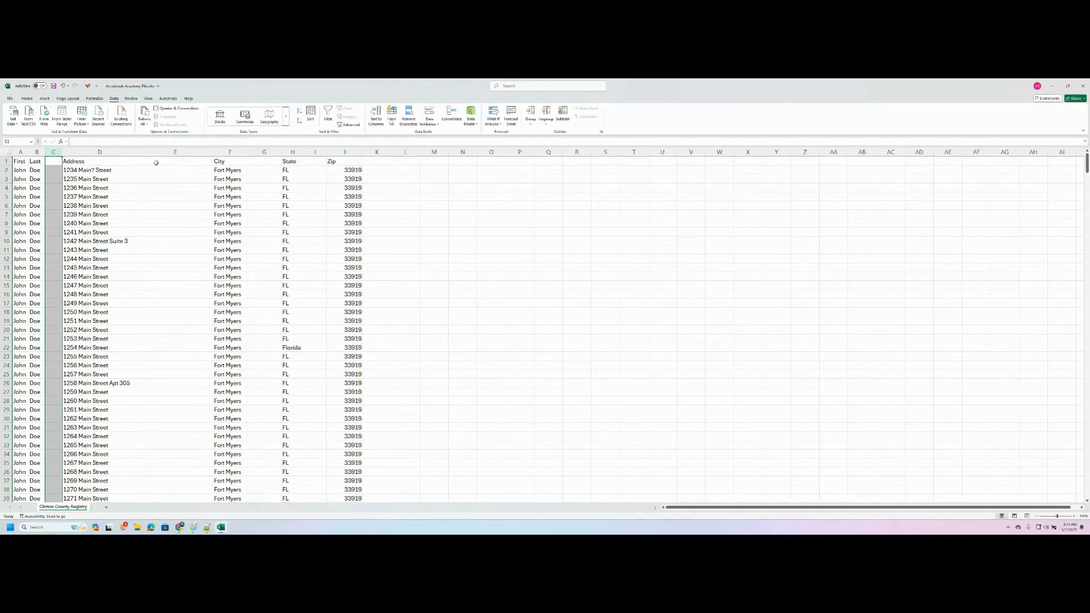
pyautogui.rightClick(53, 151)
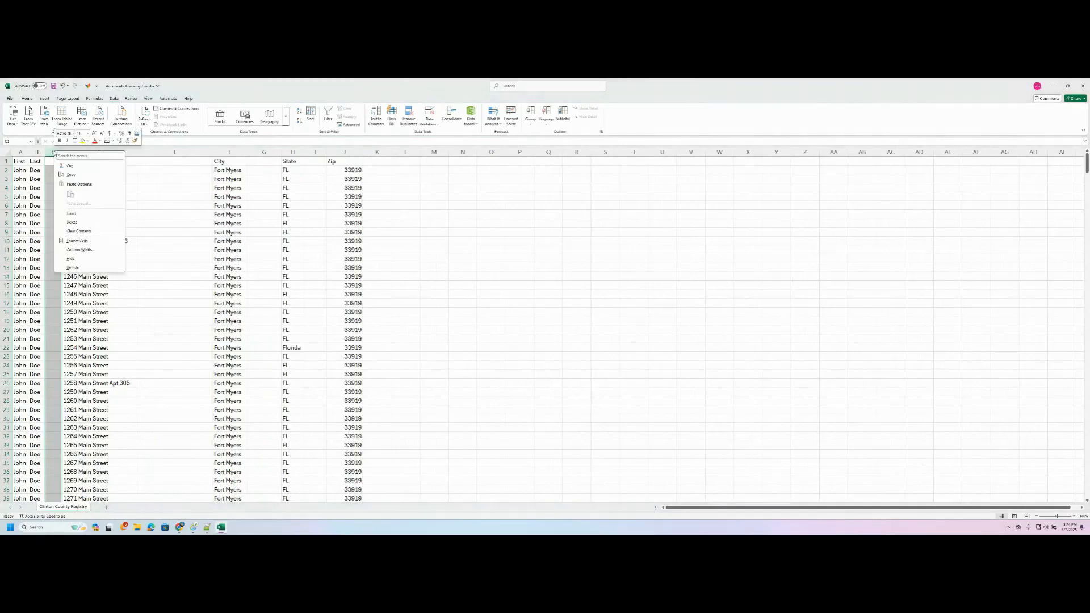
pyautogui.click(72, 223)
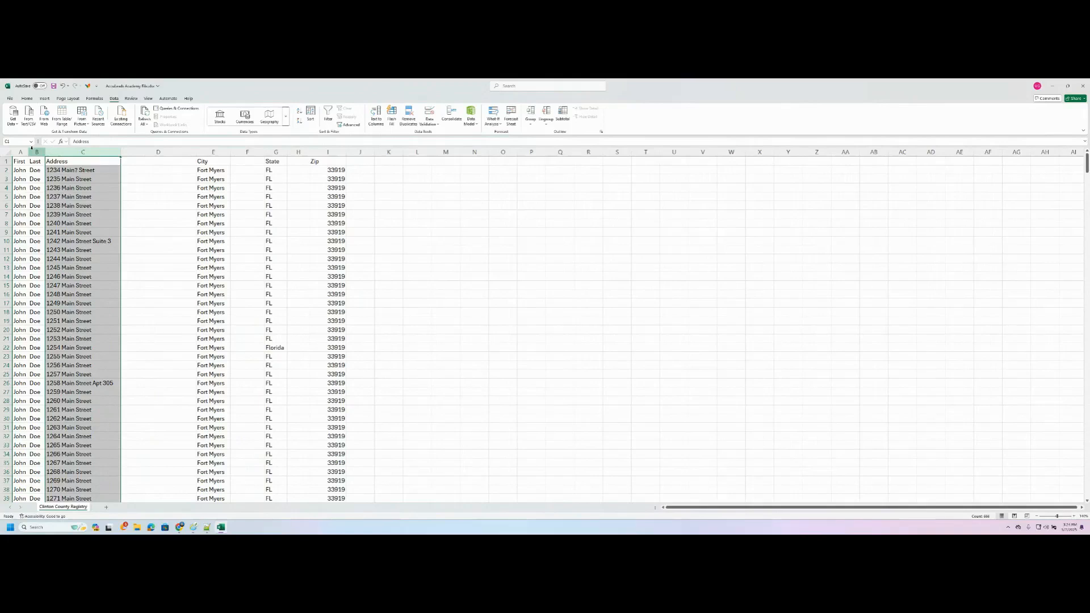
# Step: Run Text to Columns on the Address column as Fixed width, replacing the suggested breaks with a single break at 50 characters
pyautogui.click(329, 117)
pyautogui.click(376, 118)
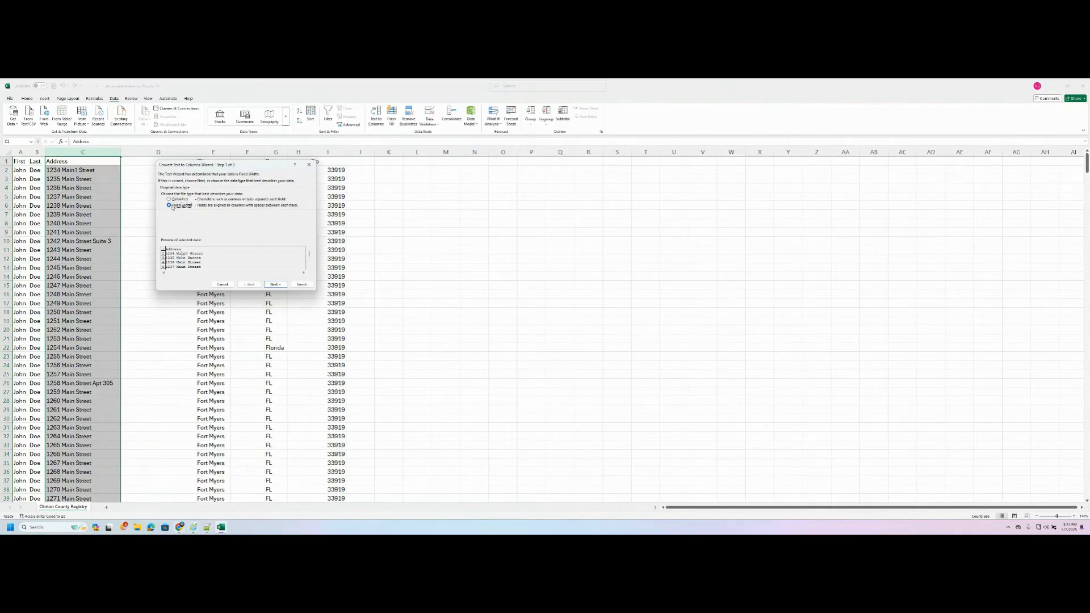
pyautogui.click(275, 285)
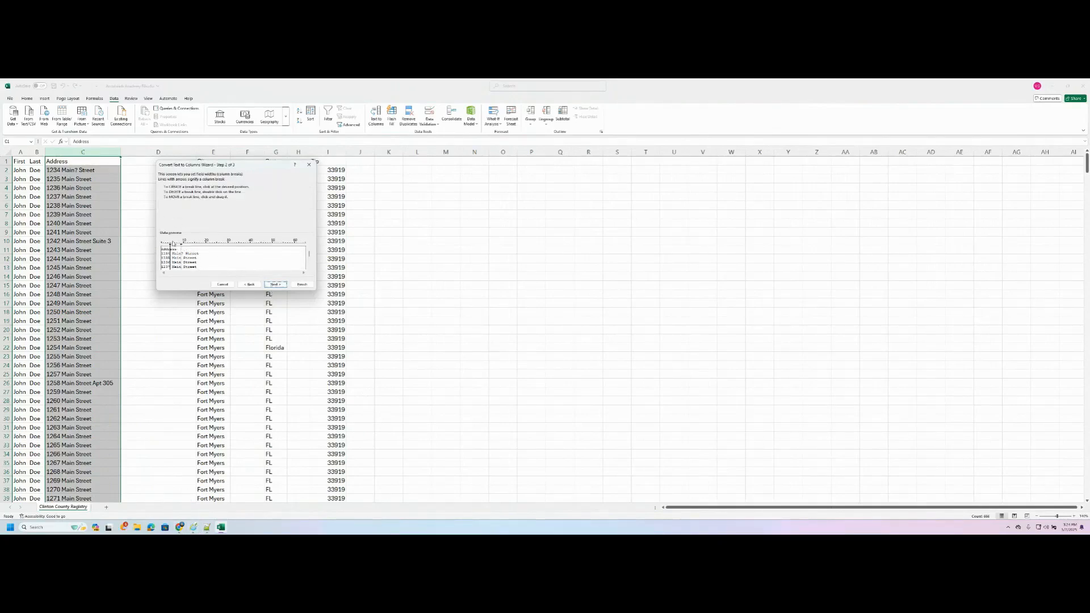
pyautogui.click(272, 243)
pyautogui.moveTo(181, 246); pyautogui.dragTo(272, 246)
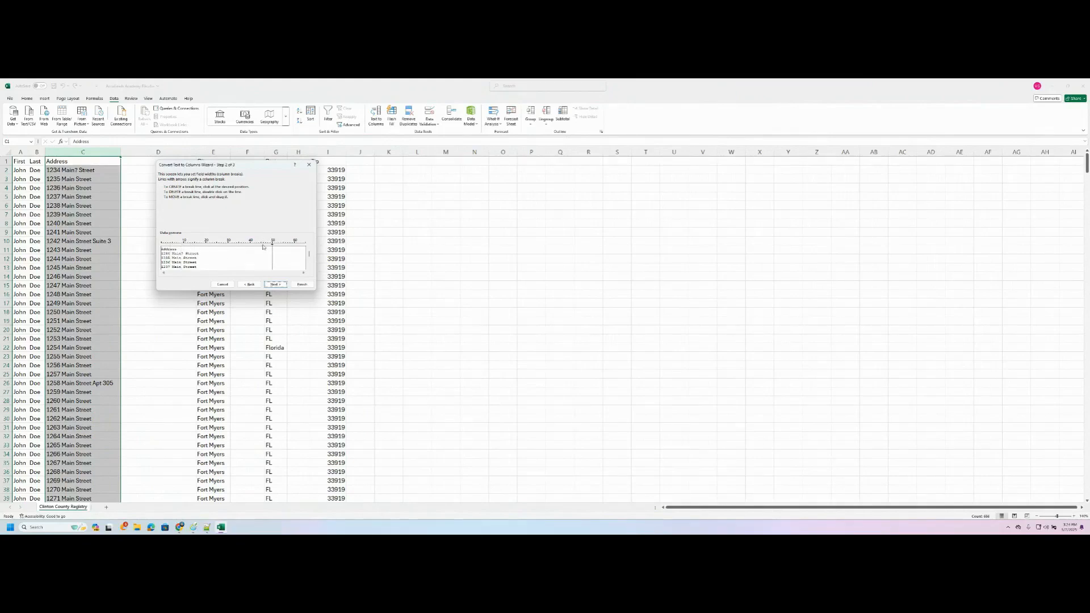
pyautogui.click(275, 283)
pyautogui.click(297, 284)
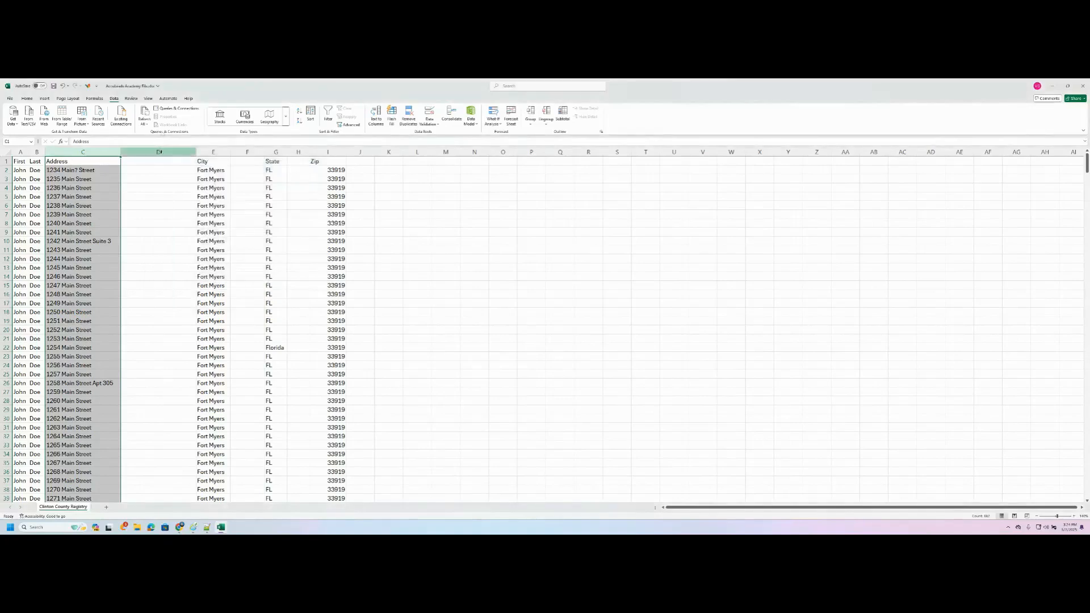
# Step: Delete the blank column between Address and City
pyautogui.click(159, 151)
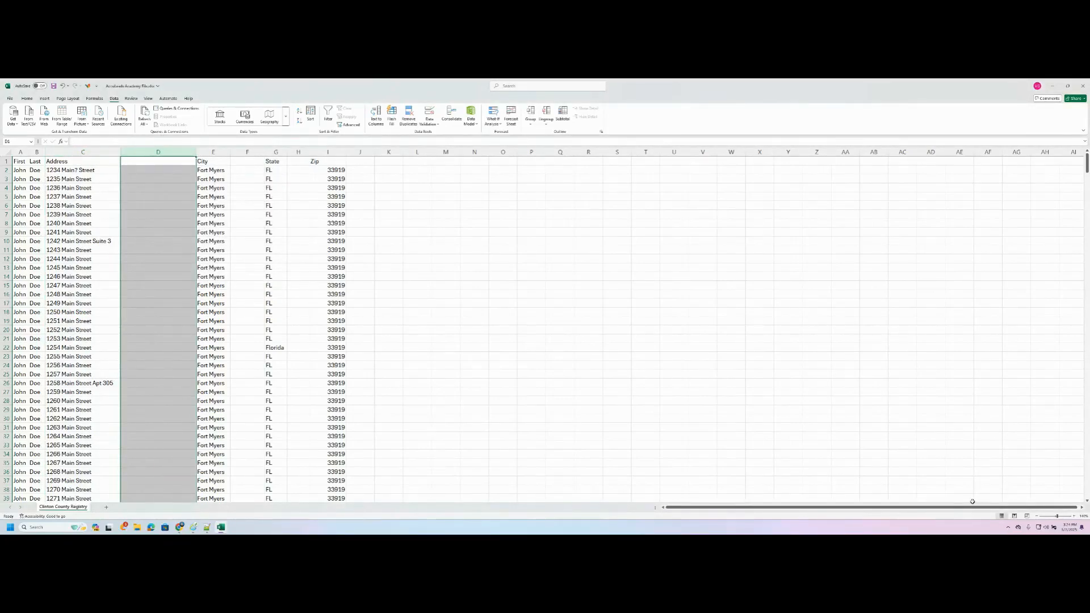
pyautogui.rightClick(146, 154)
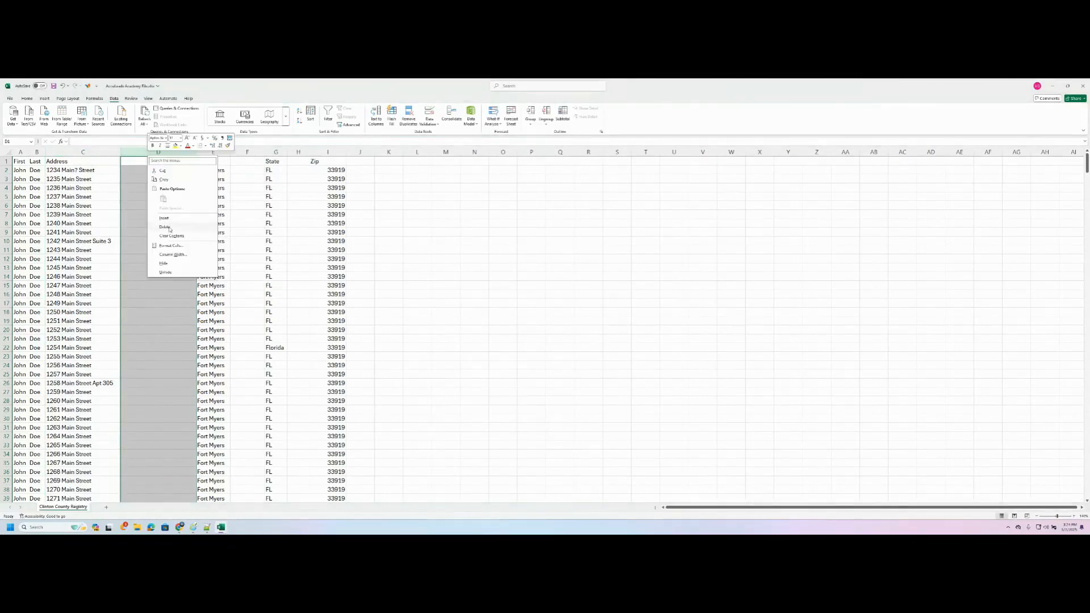
pyautogui.click(171, 222)
# Step: Run Text to Columns on the City column as Fixed width with a single break at 30 characters
pyautogui.click(328, 114)
pyautogui.click(328, 116)
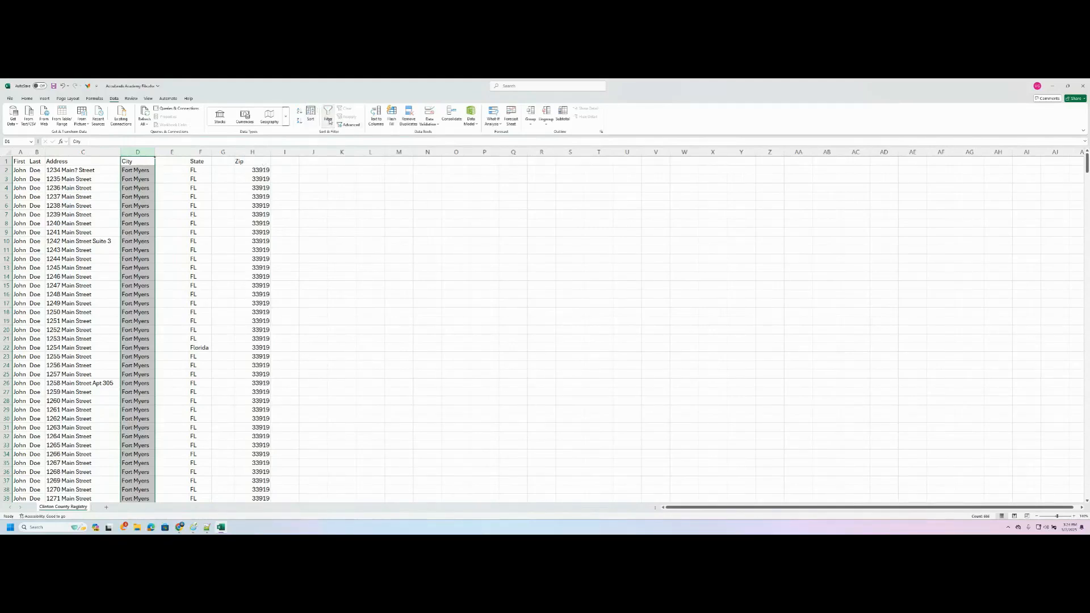
pyautogui.click(369, 116)
pyautogui.click(169, 208)
pyautogui.click(275, 284)
pyautogui.moveTo(170, 248); pyautogui.dragTo(227, 249)
pyautogui.click(277, 284)
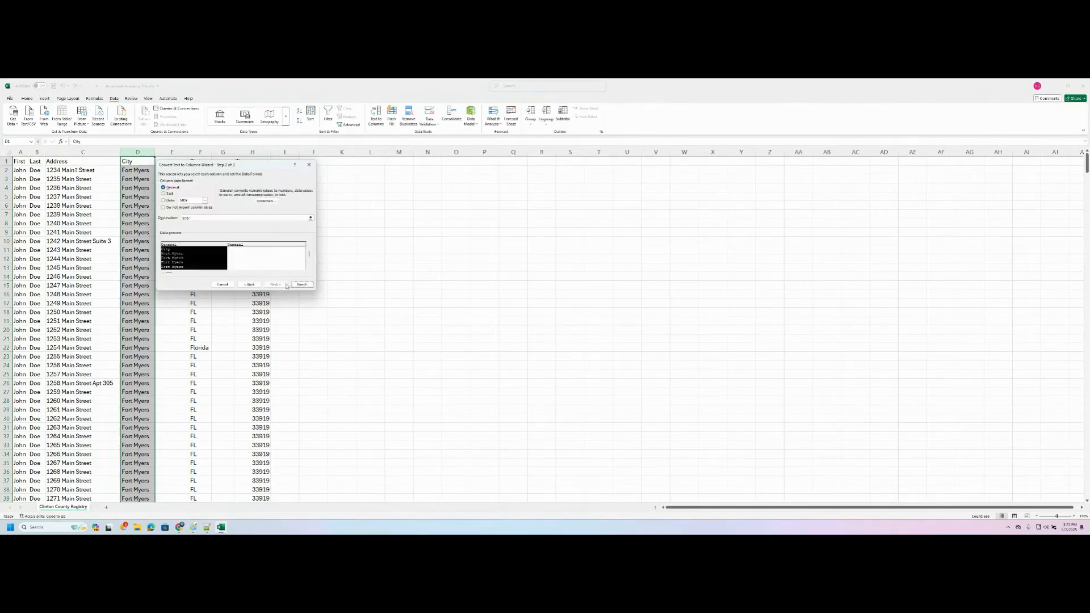
pyautogui.click(301, 285)
# Step: Delete the blank column between City and State
pyautogui.click(172, 152)
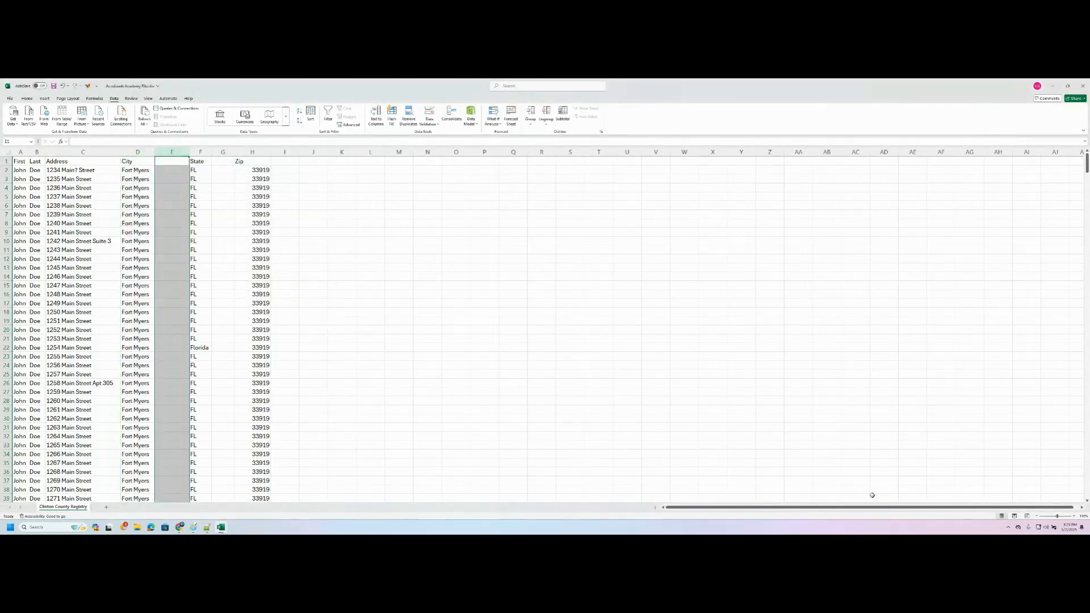
pyautogui.rightClick(174, 152)
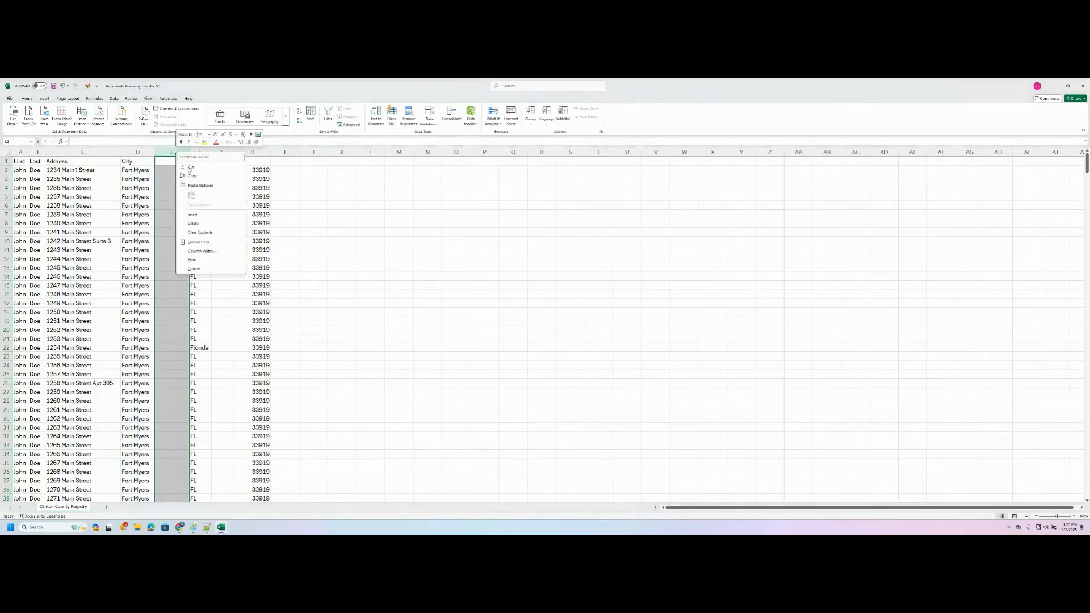
pyautogui.click(198, 223)
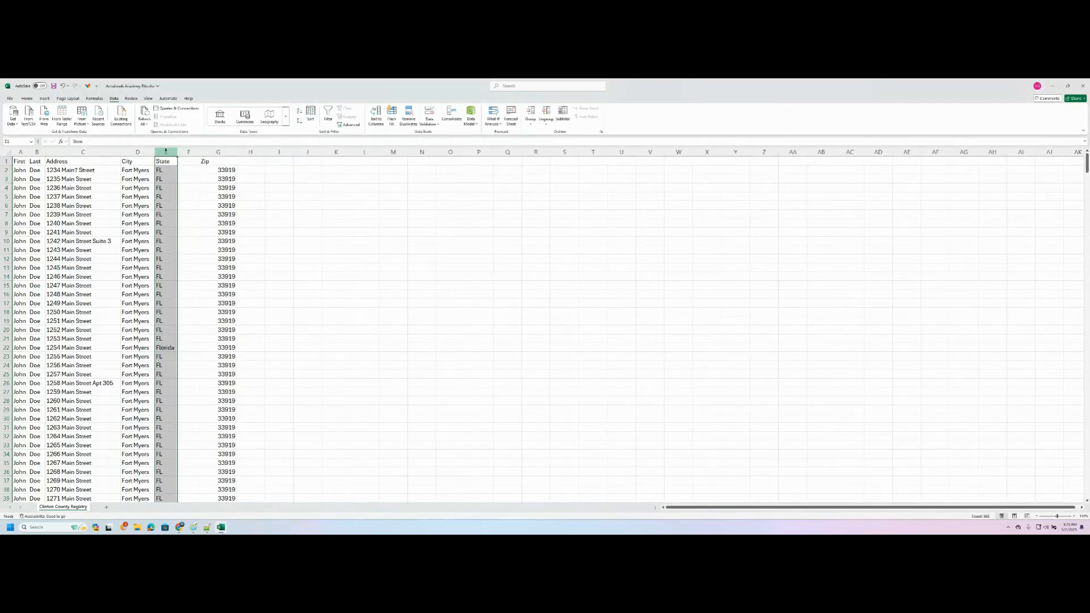
pyautogui.click(159, 161)
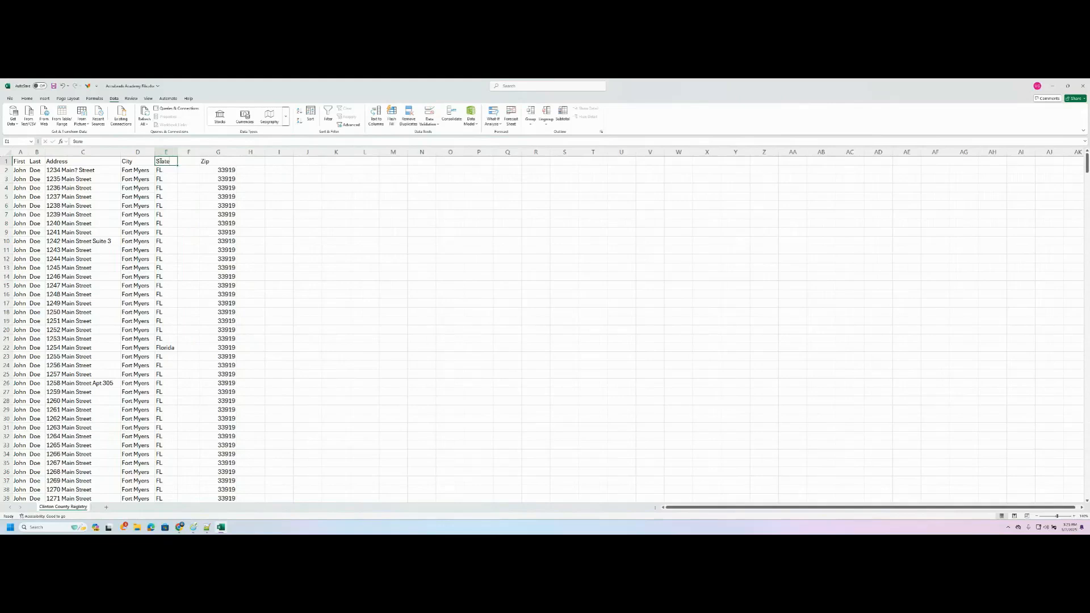
pyautogui.doubleClick(160, 161)
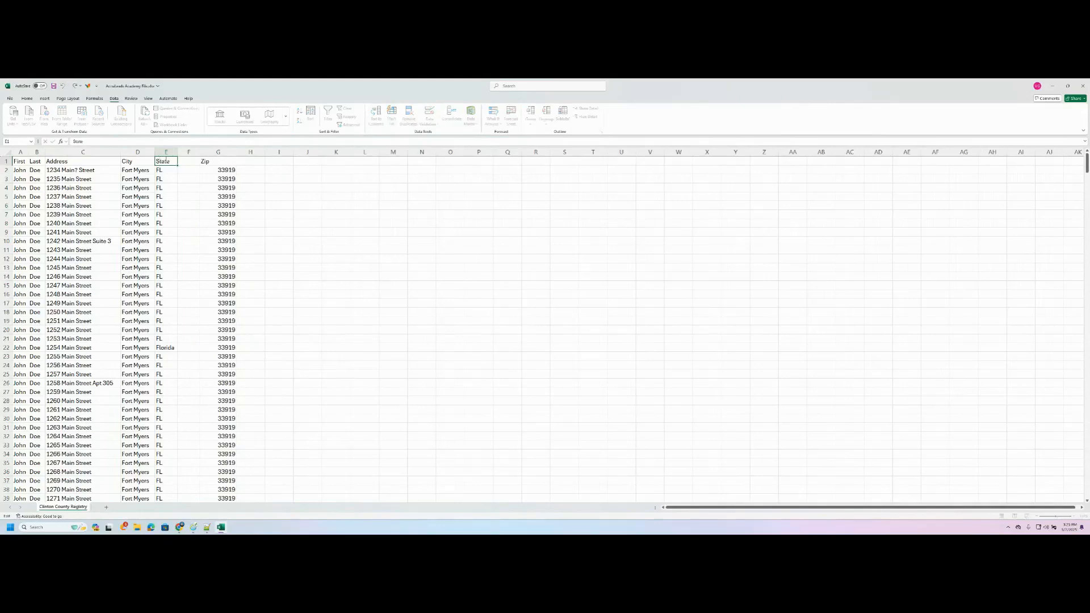
pyautogui.click(160, 347)
# Step: Run Text to Columns on the State column as Fixed width with a single break at 2 characters, allowing existing data to be replaced
pyautogui.click(166, 152)
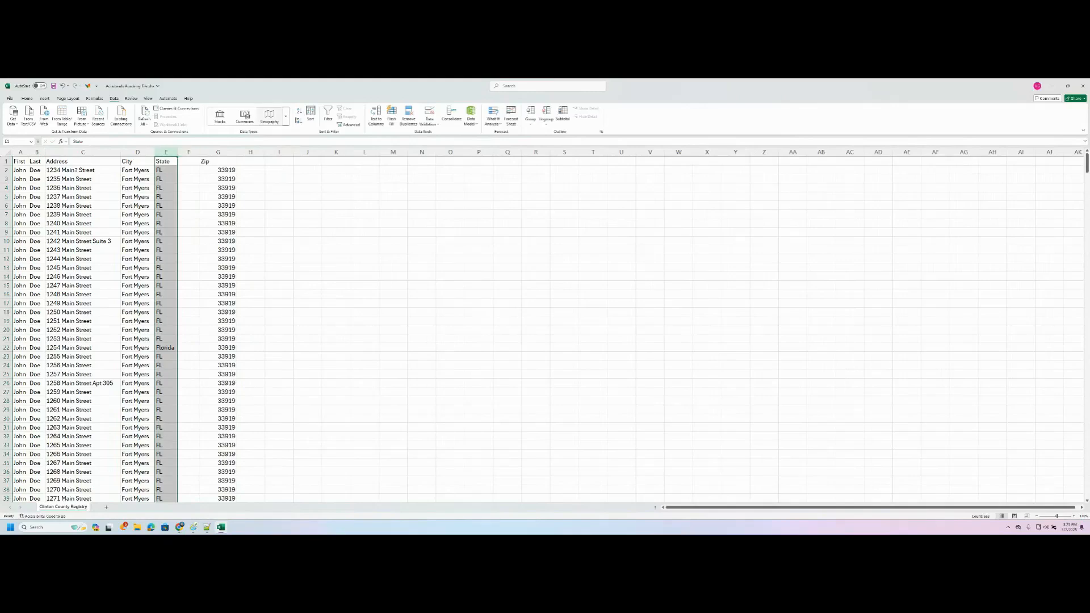
pyautogui.click(376, 116)
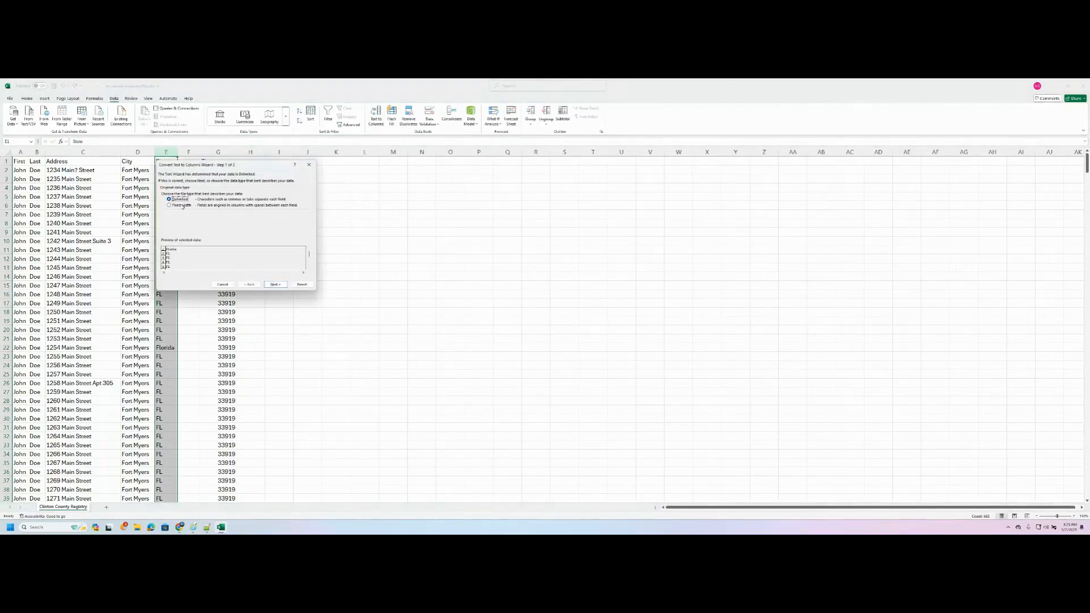
pyautogui.click(170, 206)
pyautogui.click(275, 283)
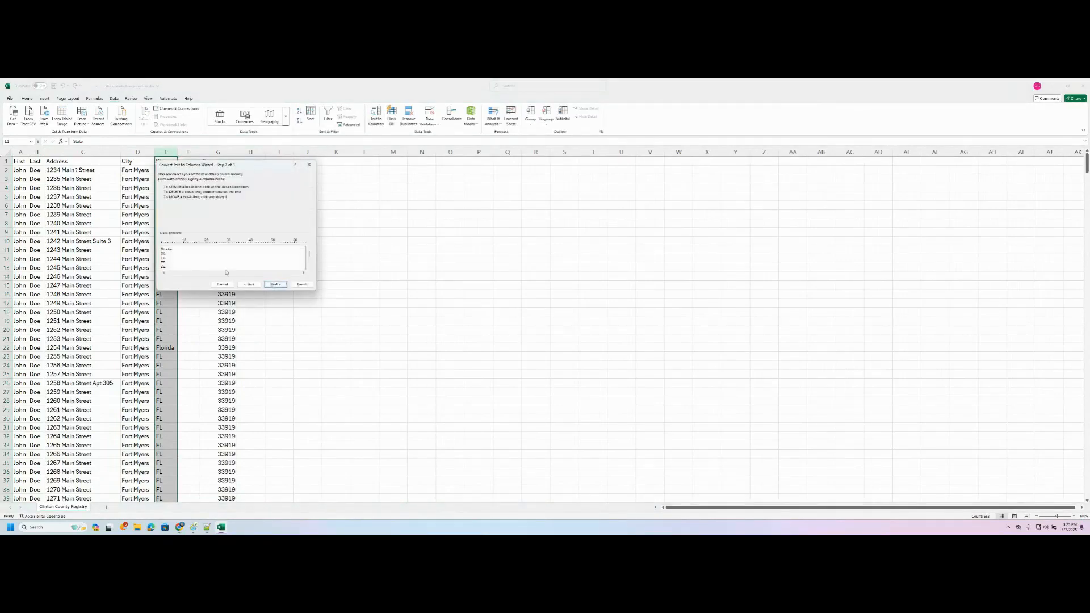
pyautogui.moveTo(214, 257); pyautogui.dragTo(166, 260)
pyautogui.click(275, 284)
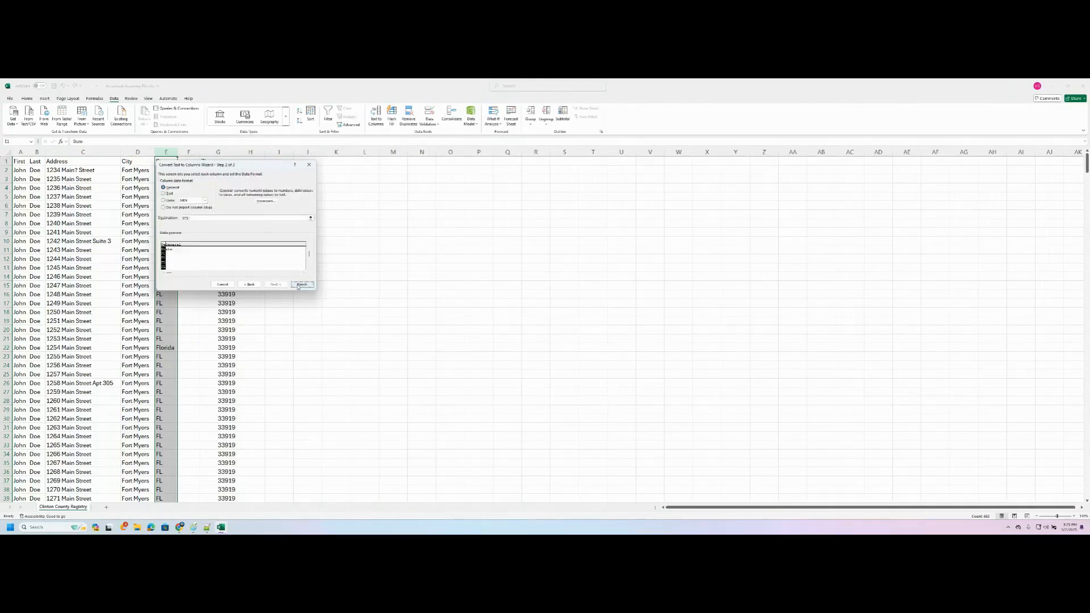
pyautogui.click(298, 285)
pyautogui.click(316, 250)
# Step: Add a filter to the leftover state-text column and sort it A to Z, expanding the selection to the whole table
pyautogui.click(187, 151)
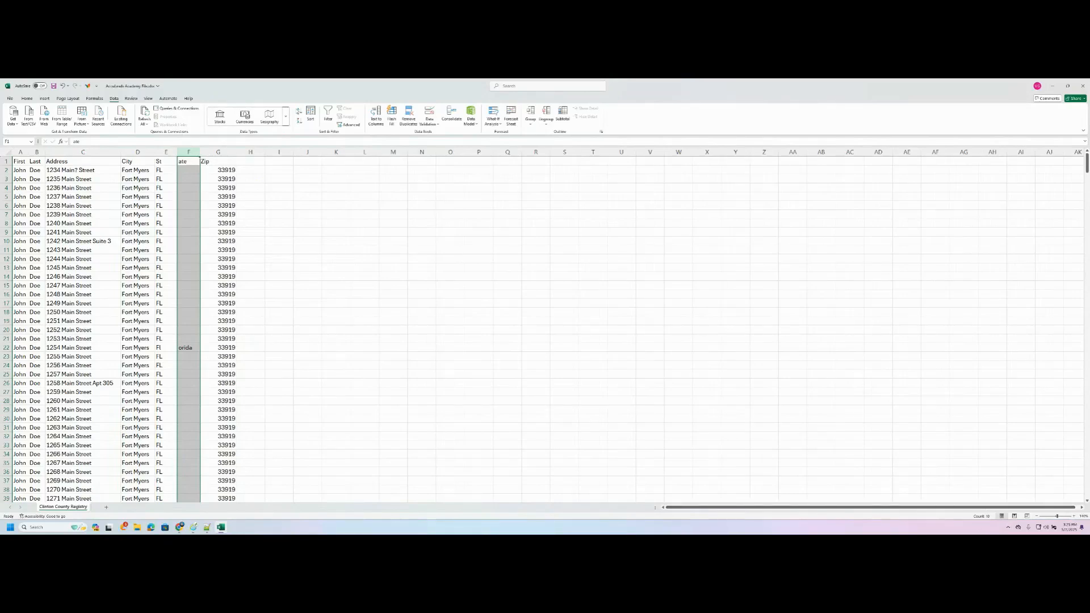
pyautogui.click(328, 114)
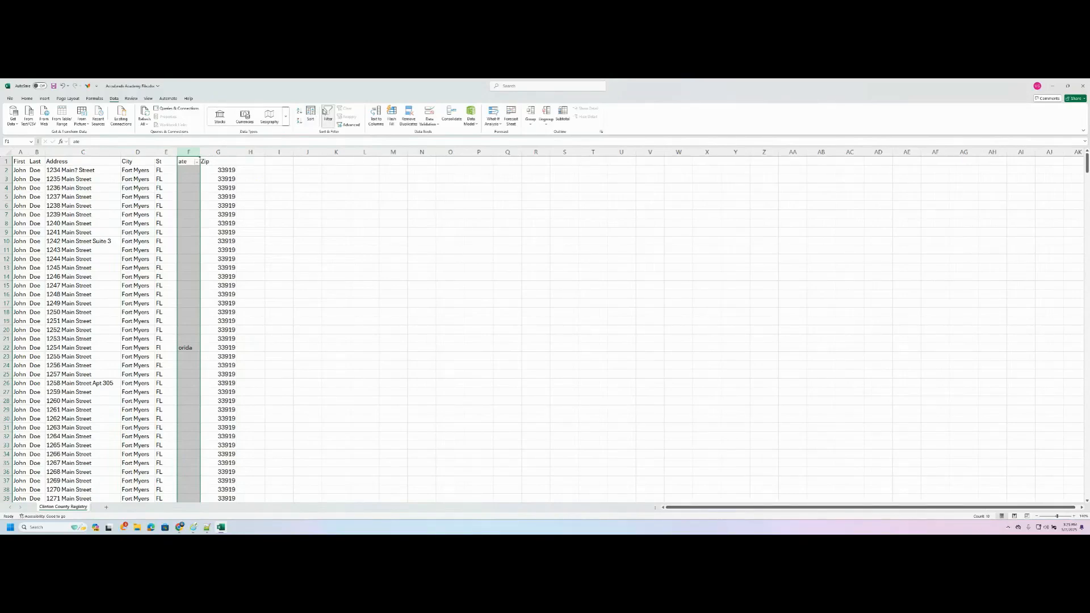
pyautogui.click(197, 162)
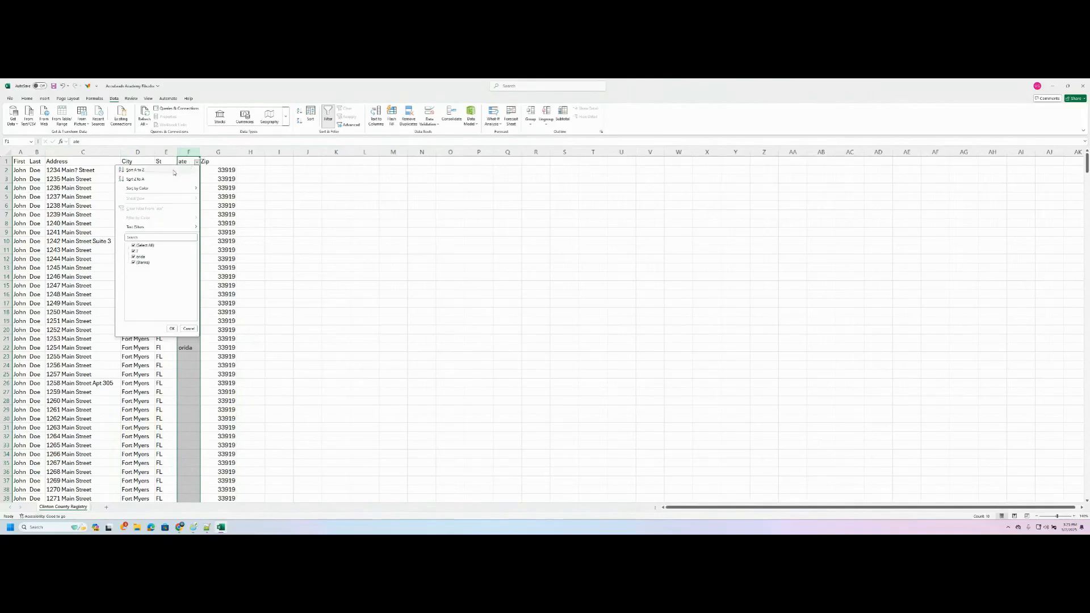
pyautogui.click(188, 169)
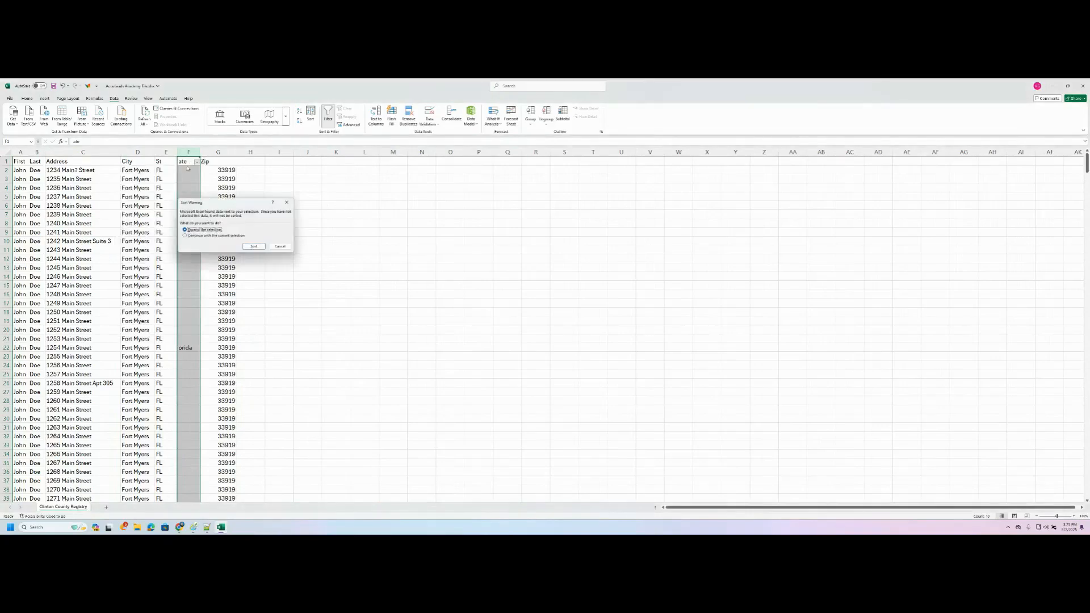
pyautogui.click(253, 247)
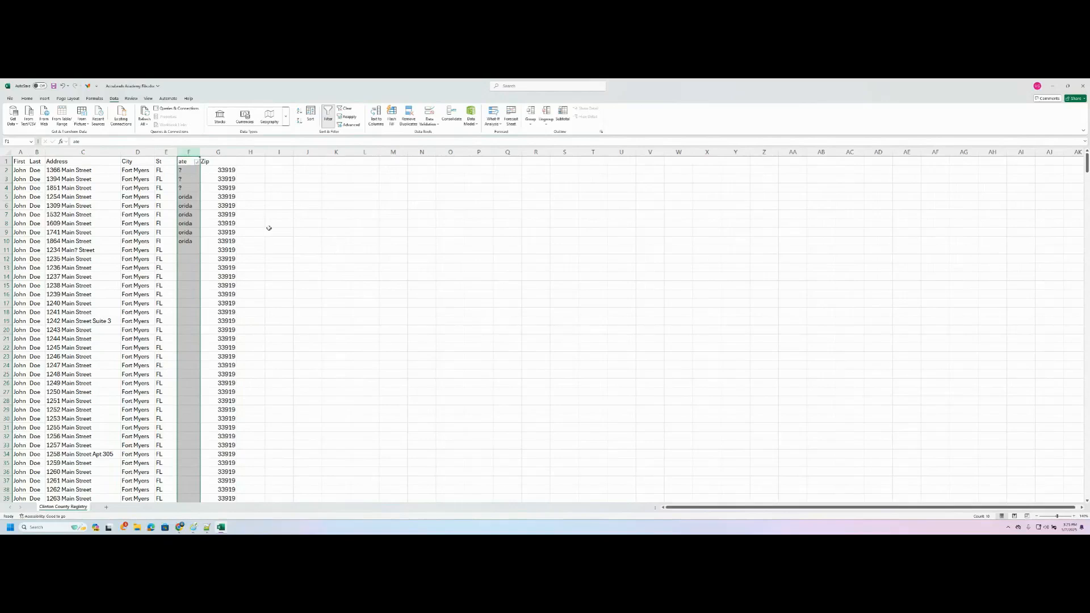
# Step: Examine the sorted rows 5 to 10, whose state names are split across columns E and F
pyautogui.click(165, 196)
pyautogui.hotkey('shift', 'Right')
pyautogui.hotkey('shift', 'Down')
pyautogui.hotkey('shift', 'Down')
pyautogui.hotkey('shift', 'Down')
pyautogui.hotkey('shift', 'Down')
pyautogui.hotkey('shift', 'Down')
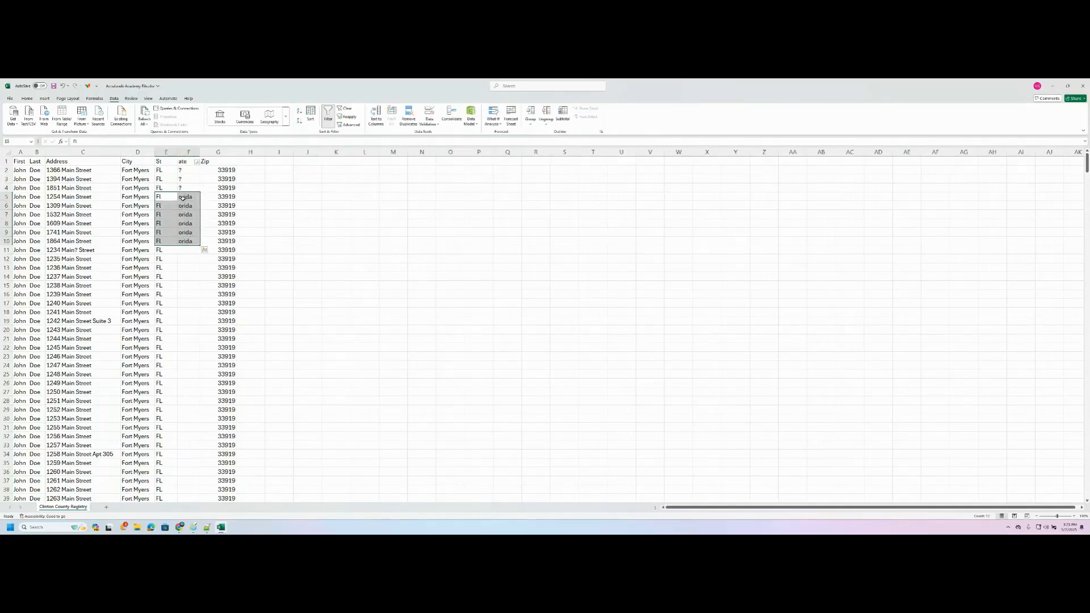
pyautogui.click(311, 204)
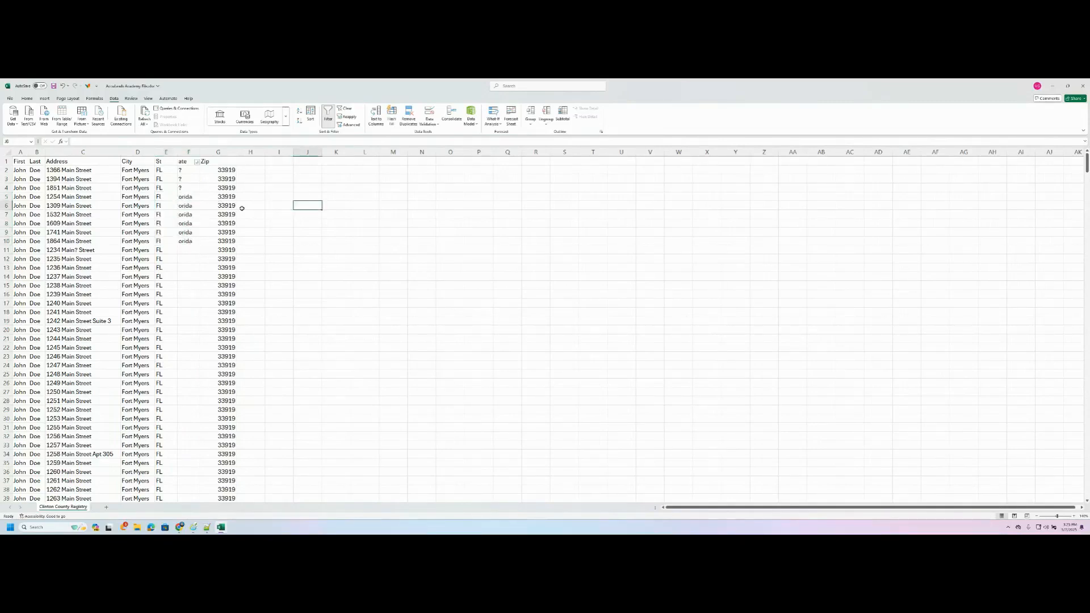
pyautogui.press('Up')
pyautogui.press('Up')
pyautogui.press('Right')
# Step: Enter Ar in E5 and izona in F5 as an example of a split state name
pyautogui.doubleClick(186, 195)
pyautogui.doubleClick(186, 196)
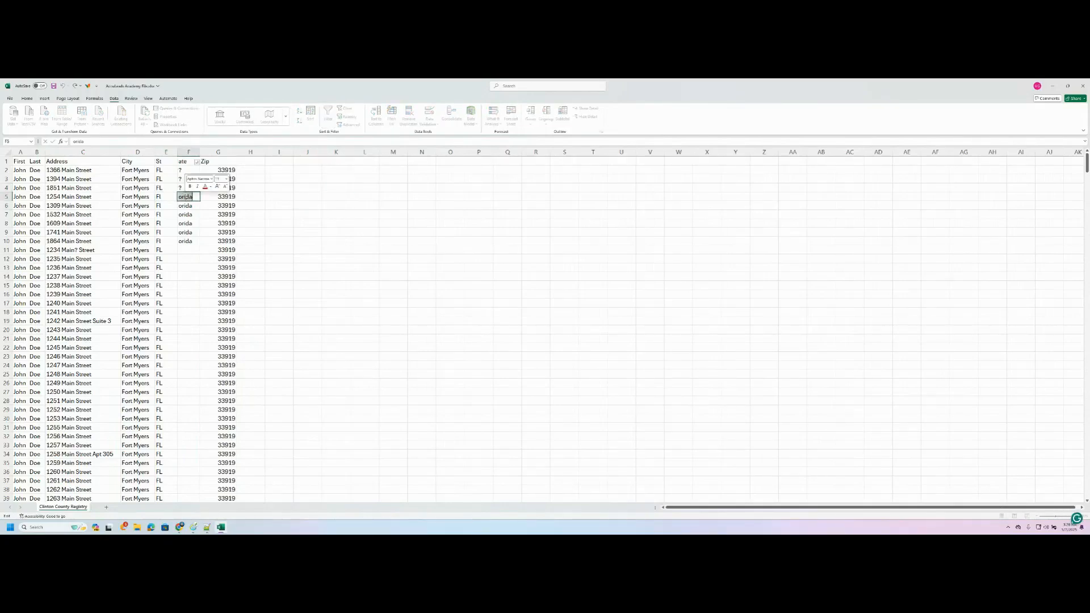
pyautogui.doubleClick(162, 196)
pyautogui.doubleClick(163, 197)
pyautogui.write('Ar')
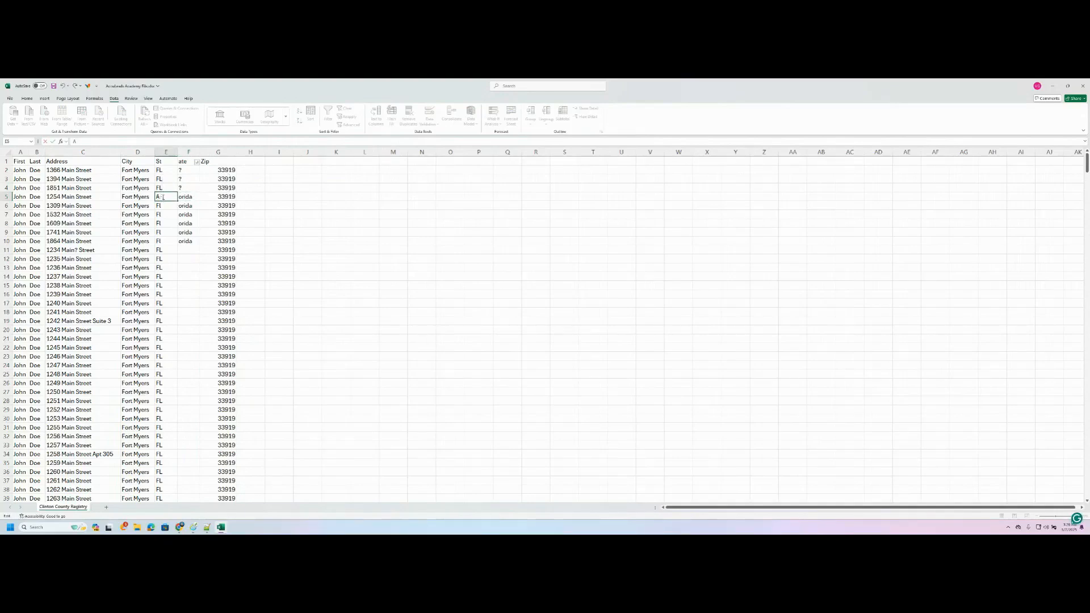
pyautogui.press('Tab')
pyautogui.write('izona')
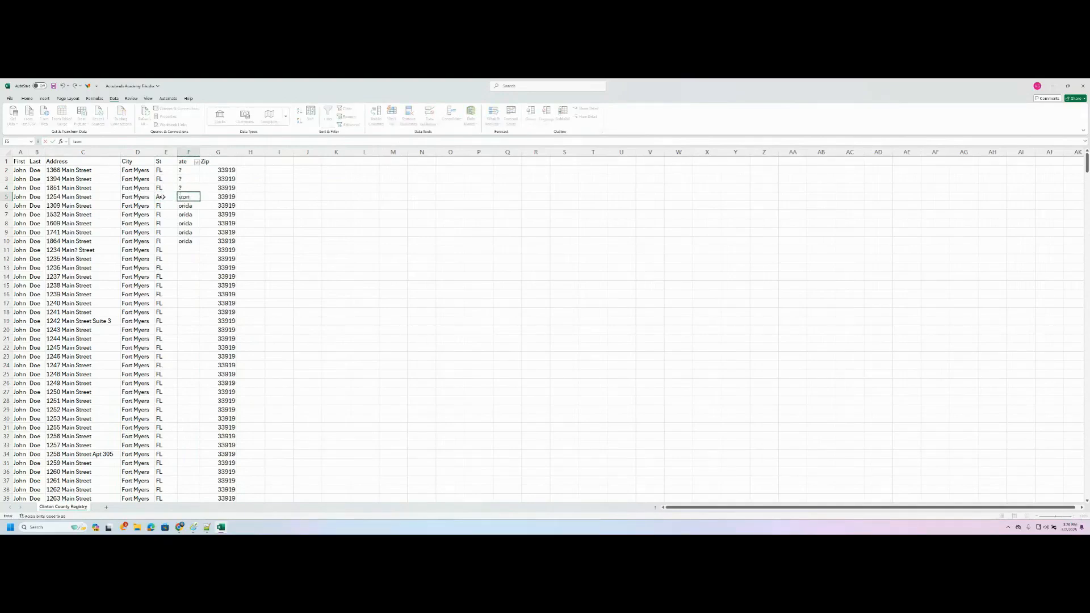
pyautogui.click(363, 206)
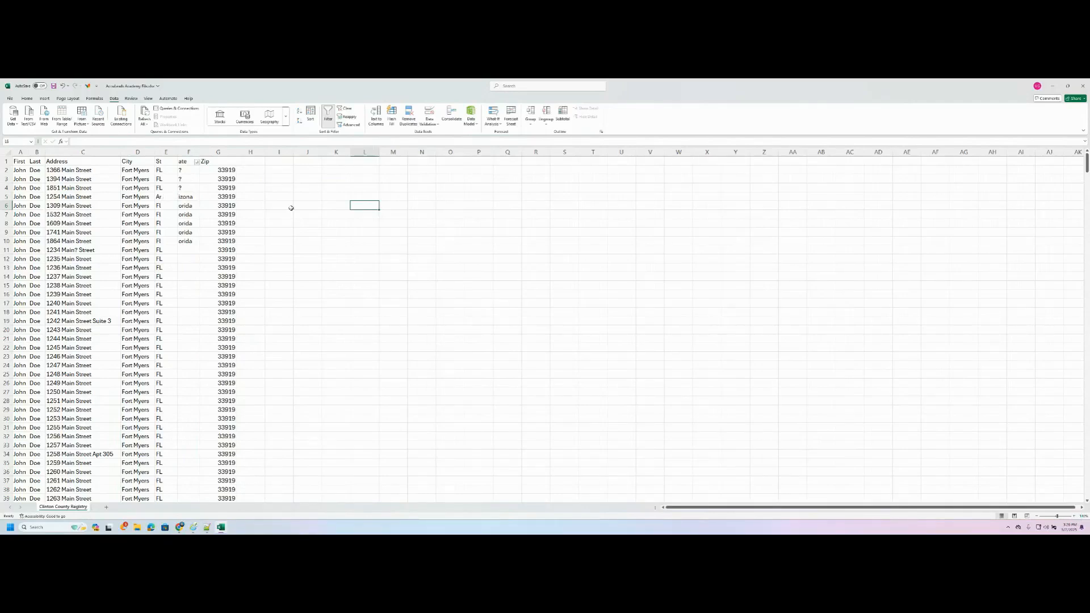
pyautogui.doubleClick(167, 197)
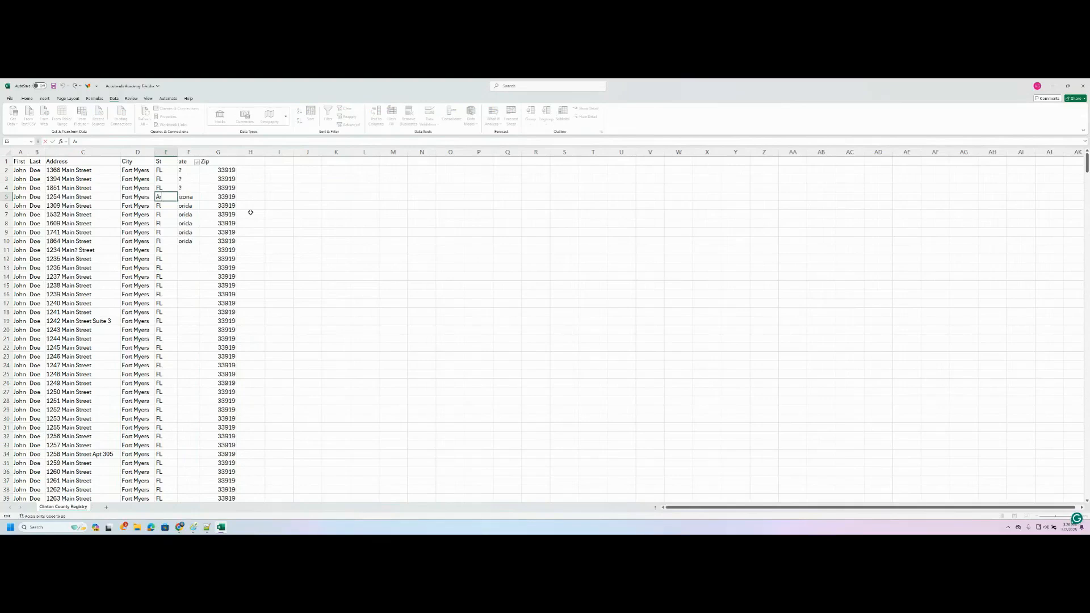
pyautogui.click(291, 202)
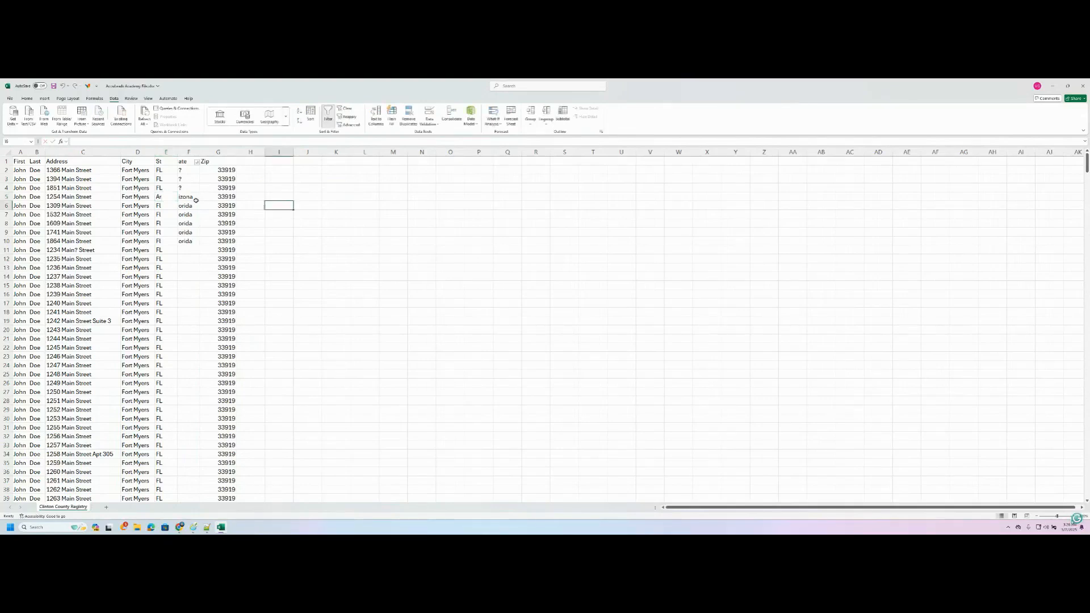
# Step: Set the state in E5 to AZ and fill it down through E10
pyautogui.doubleClick(168, 197)
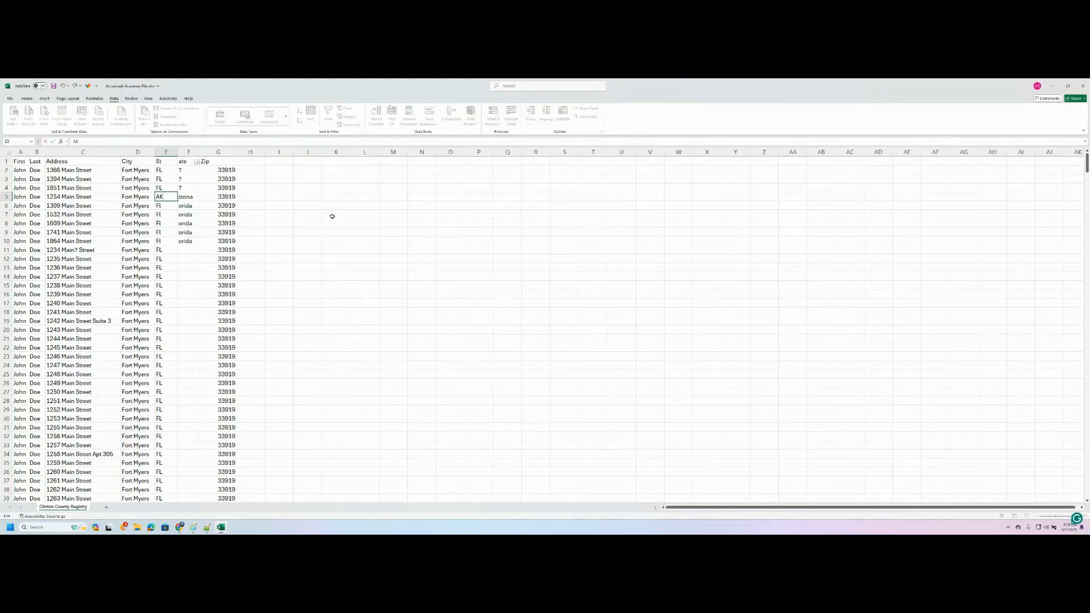
pyautogui.click(311, 215)
pyautogui.doubleClick(166, 196)
pyautogui.press('BackSpace')
pyautogui.write('Z')
pyautogui.click(290, 196)
pyautogui.click(171, 198)
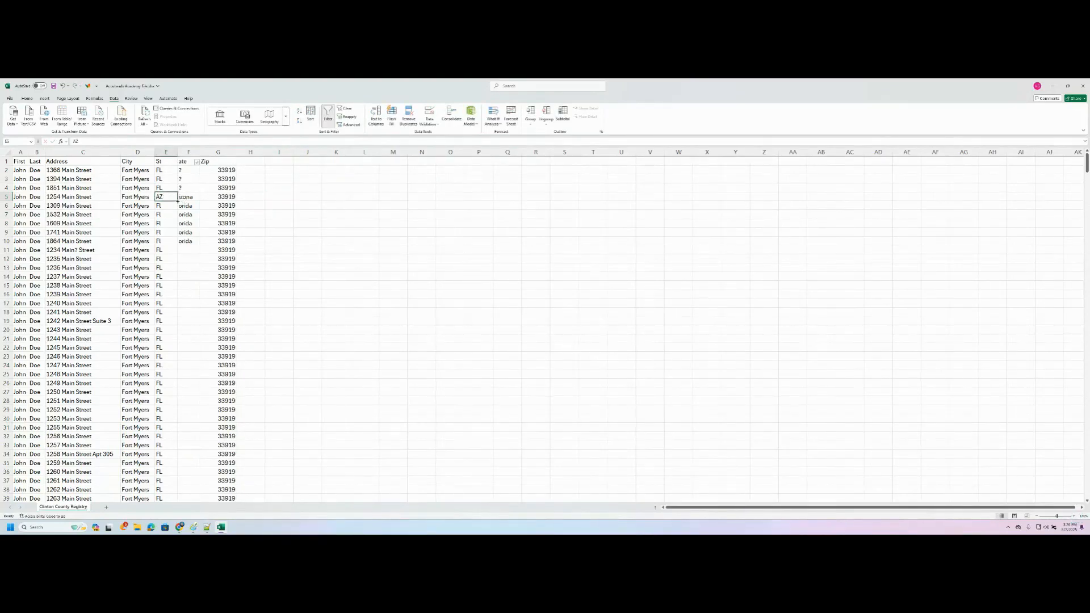
pyautogui.moveTo(177, 201); pyautogui.dragTo(178, 246)
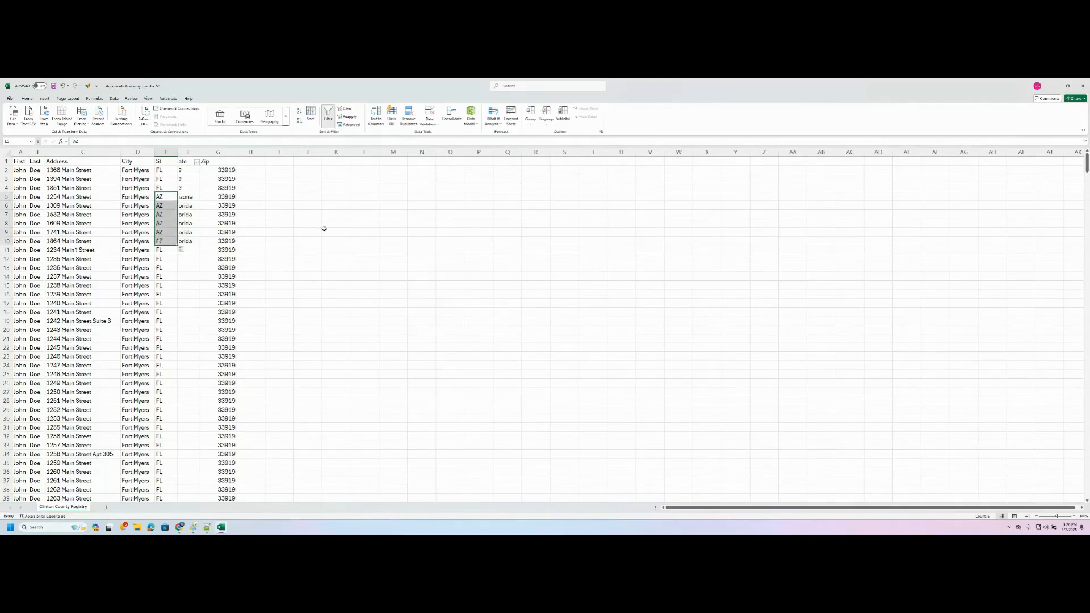
# Step: Set the state in E5 to FL and fill it down through E10
pyautogui.click(170, 197)
pyautogui.write('FL')
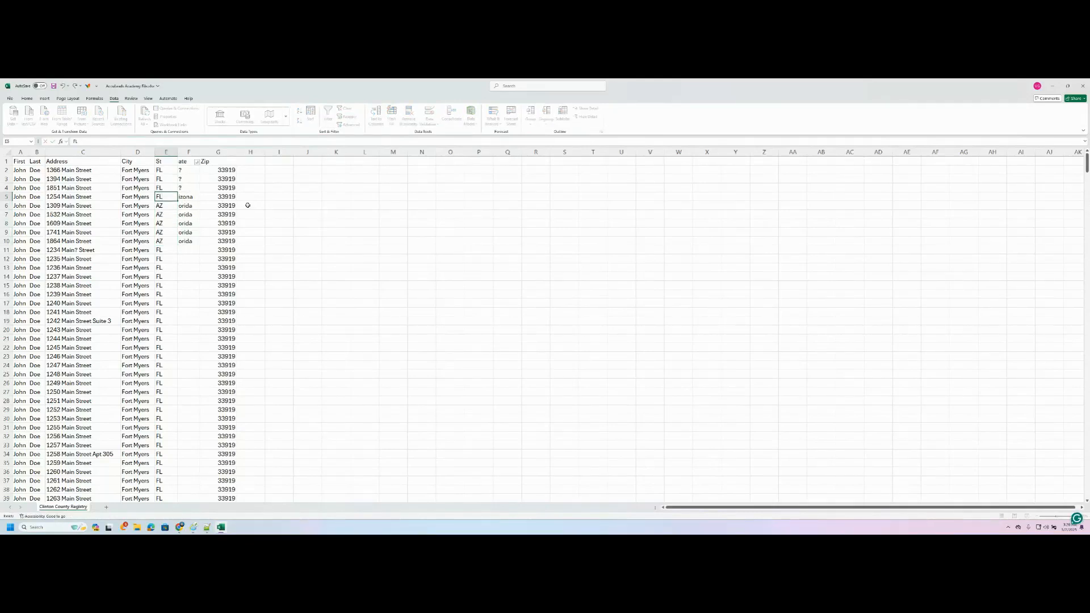
pyautogui.moveTo(178, 200); pyautogui.dragTo(178, 245)
pyautogui.click(421, 240)
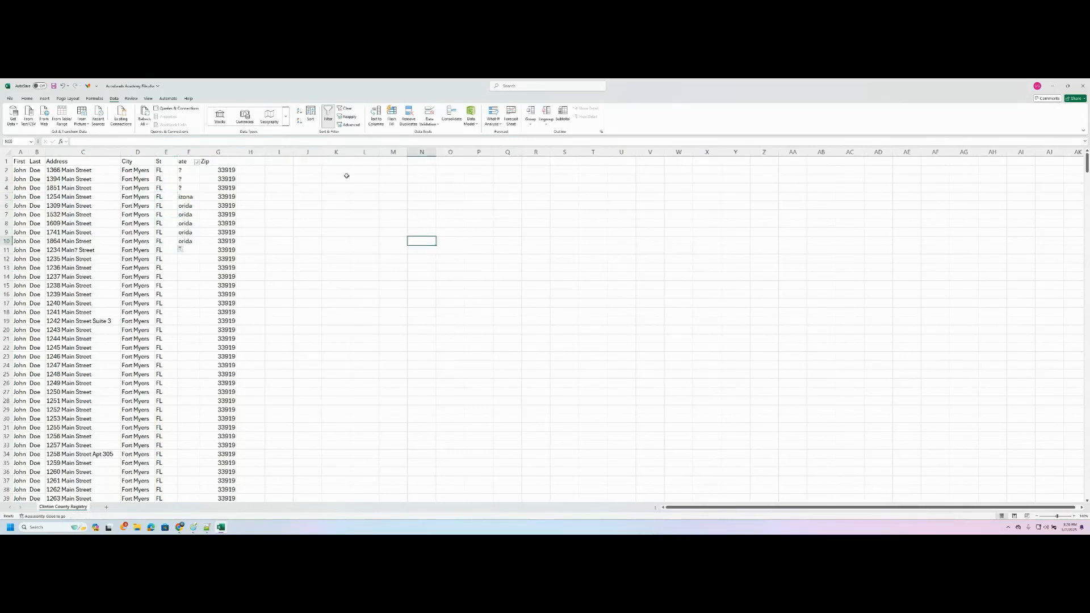
# Step: Delete the leftover state-text column between the state abbreviations and Zip
pyautogui.click(197, 149)
pyautogui.rightClick(197, 149)
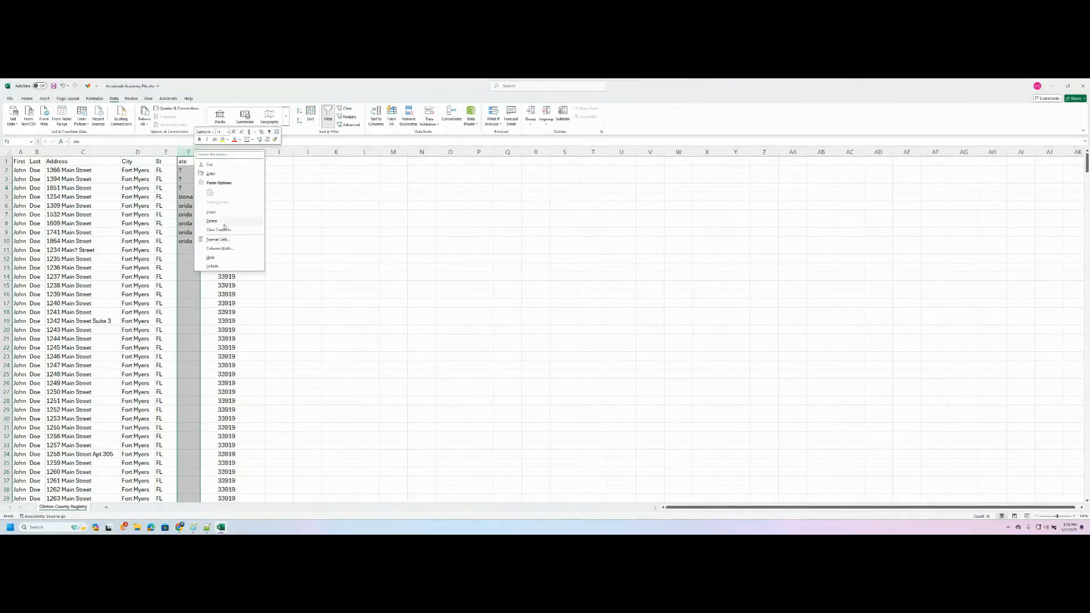
pyautogui.click(225, 223)
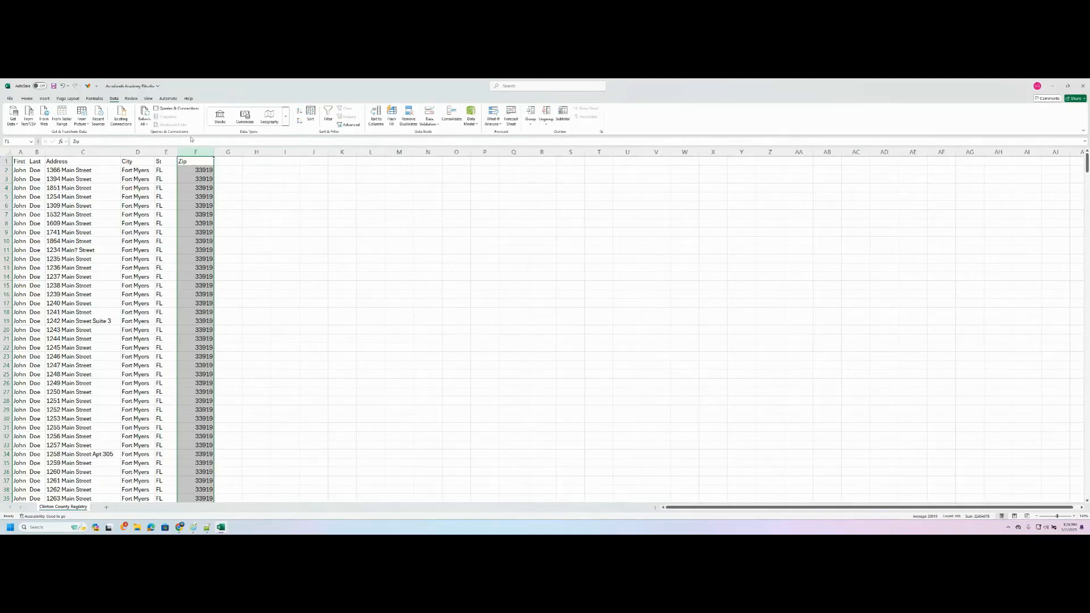
# Step: Review the Special ZIP Code number format for the Zip column without applying it
pyautogui.rightClick(195, 151)
pyautogui.click(233, 243)
pyautogui.click(165, 230)
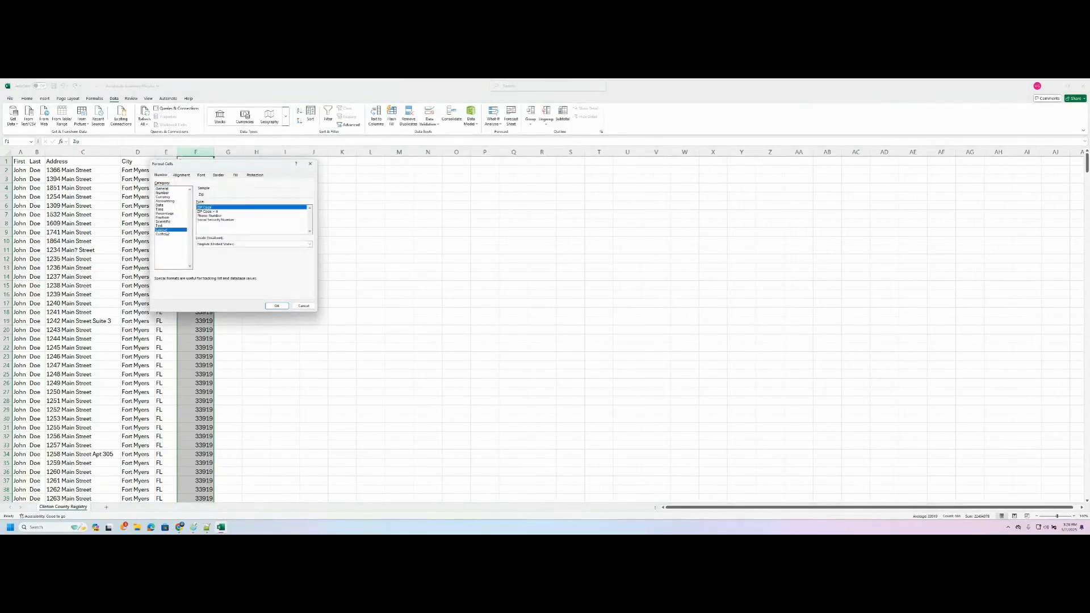
pyautogui.click(311, 164)
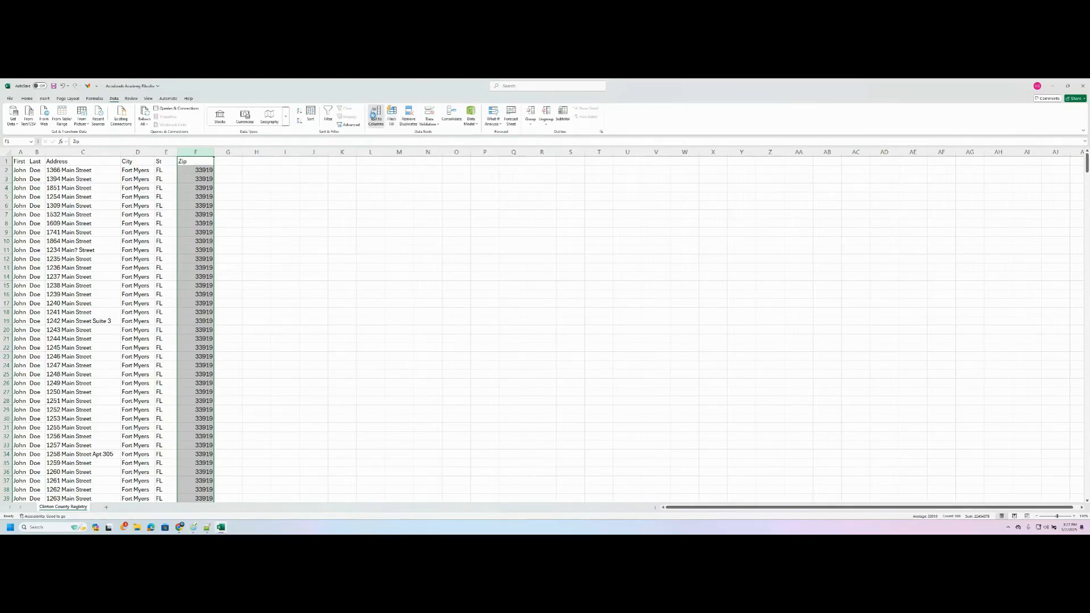
# Step: Split the Zip column with fixed-width Text to Columns, placing the break after the fifth digit
pyautogui.click(376, 116)
pyautogui.click(170, 205)
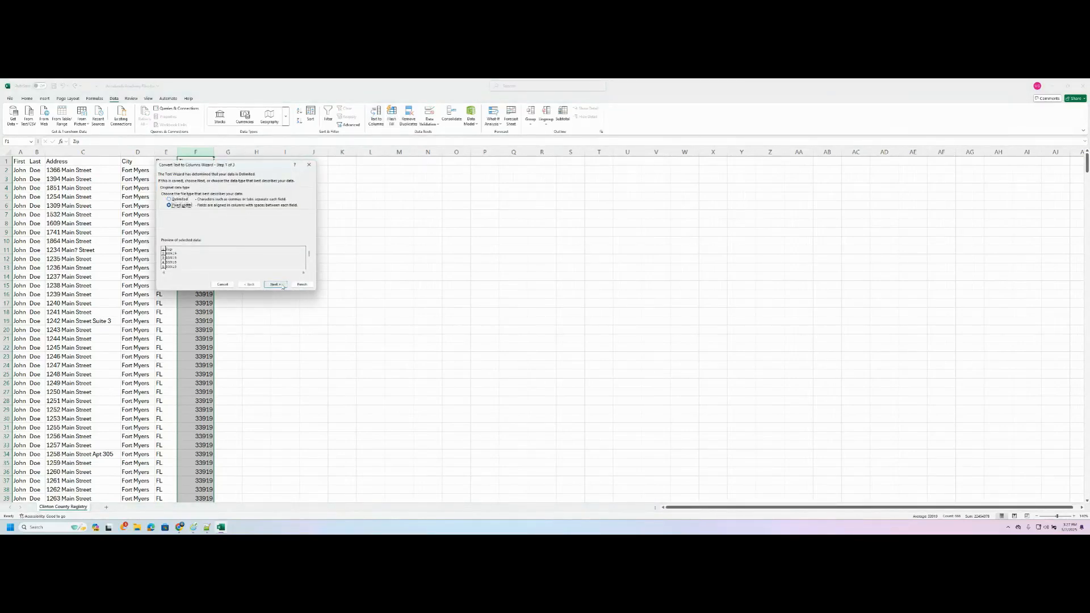
pyautogui.press('Return')
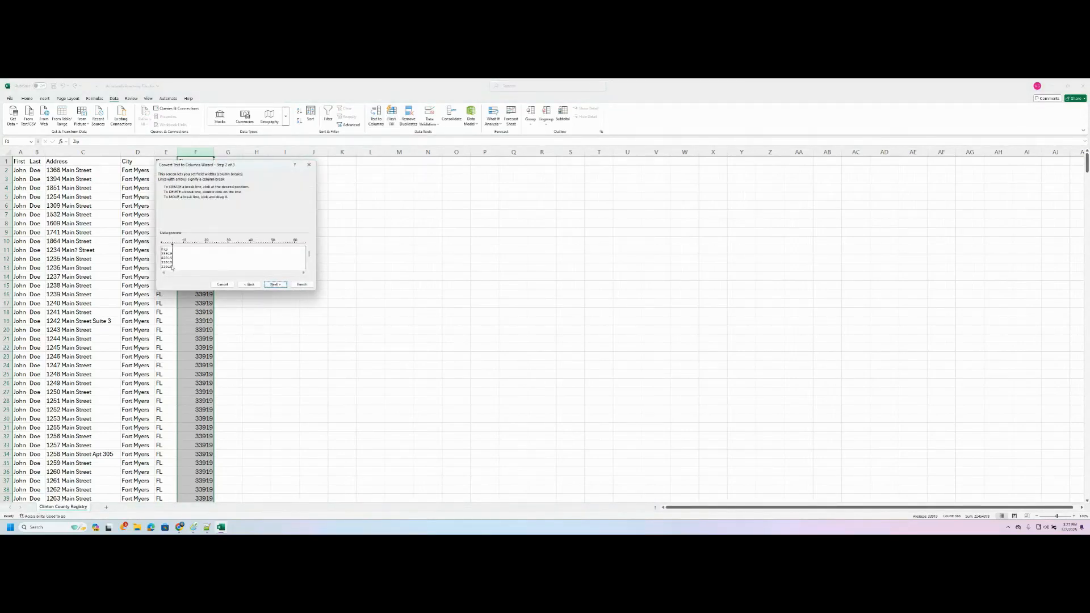
pyautogui.click(275, 284)
pyautogui.click(301, 283)
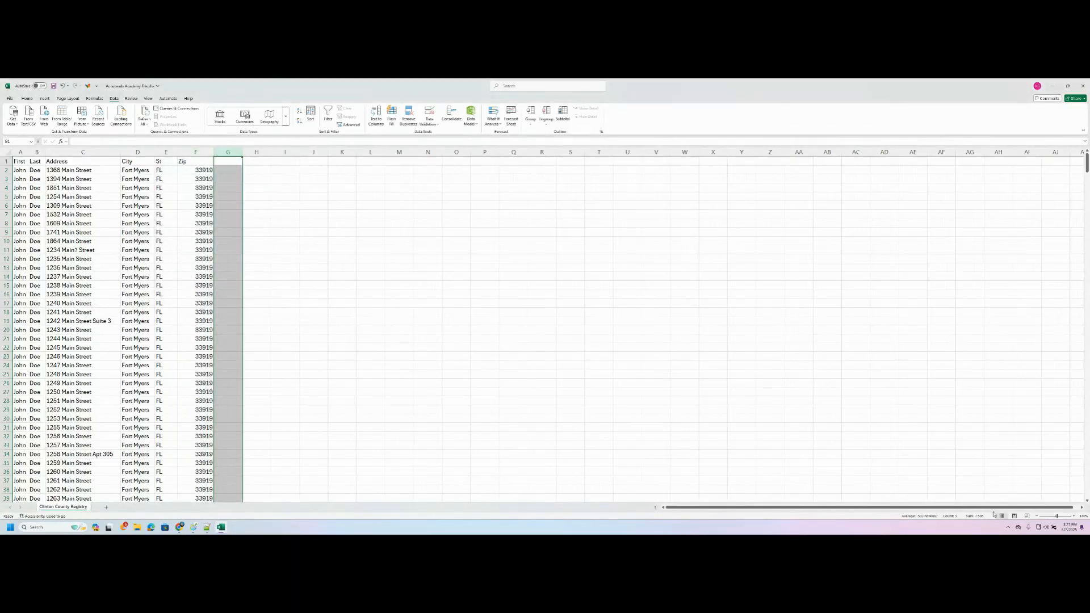
# Step: Sort the split-off ZIP extensions in column G in ascending order with the selection expanded, and delete column G
pyautogui.click(328, 116)
pyautogui.click(239, 162)
pyautogui.click(182, 170)
pyautogui.click(255, 247)
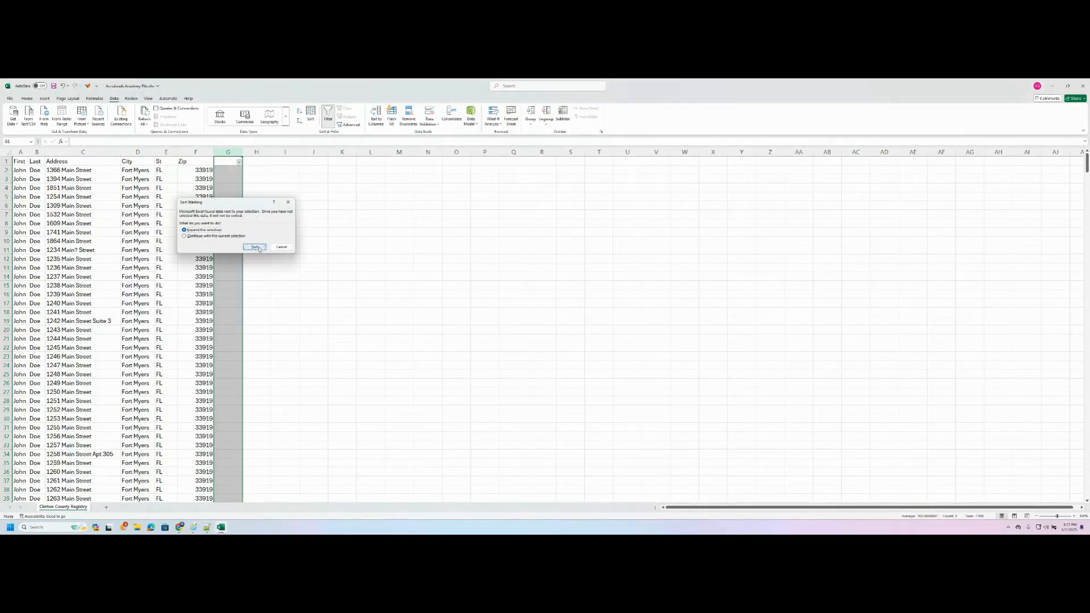
pyautogui.rightClick(232, 150)
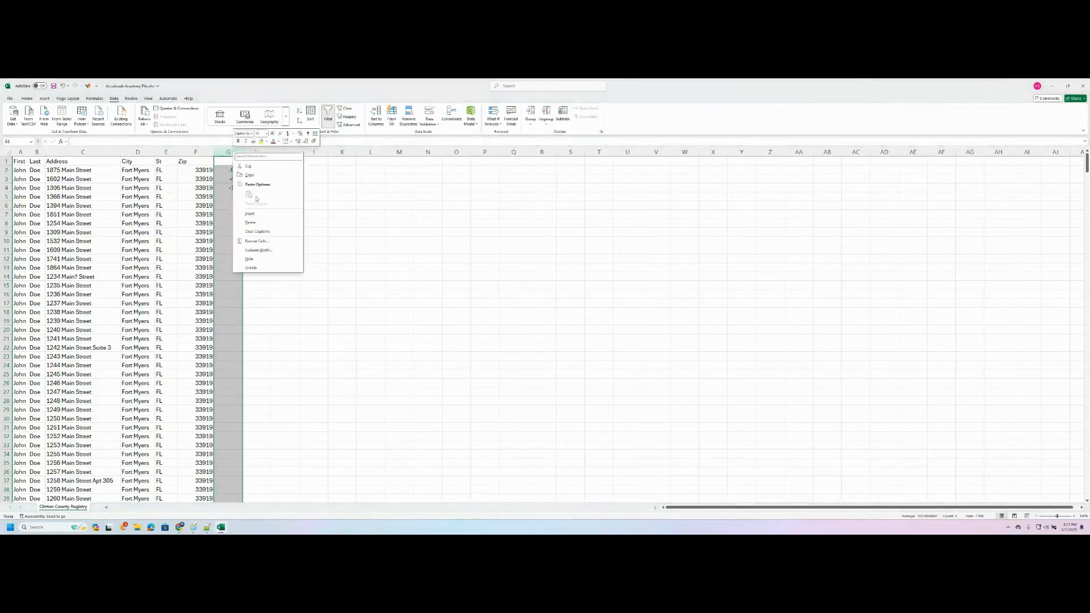
pyautogui.click(261, 226)
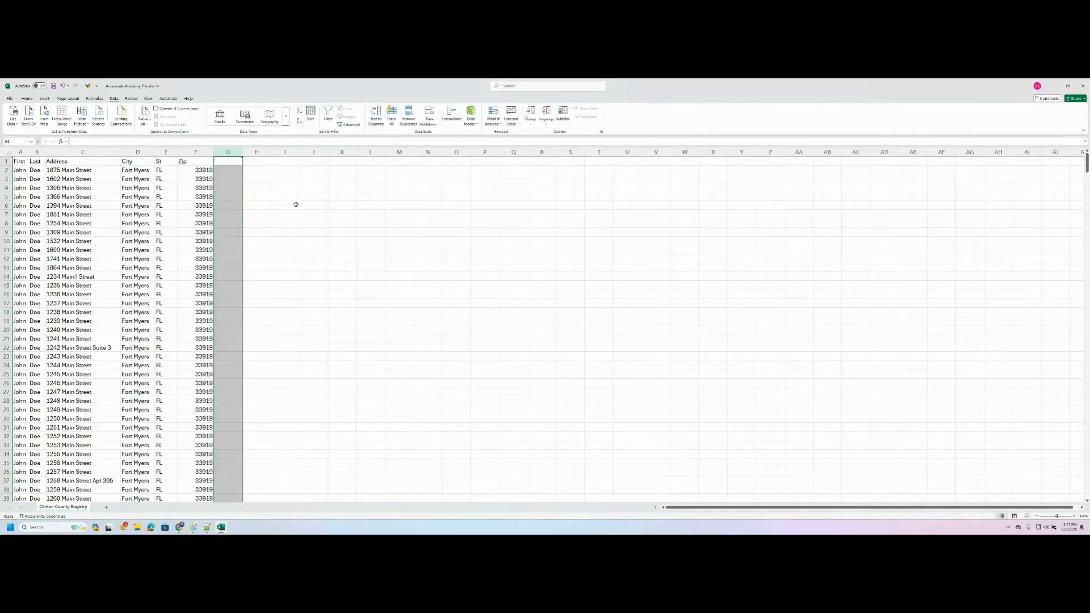
# Step: Turn on header-row filters for the entire sheet
pyautogui.moveTo(21, 153); pyautogui.dragTo(200, 153)
pyautogui.click(253, 169)
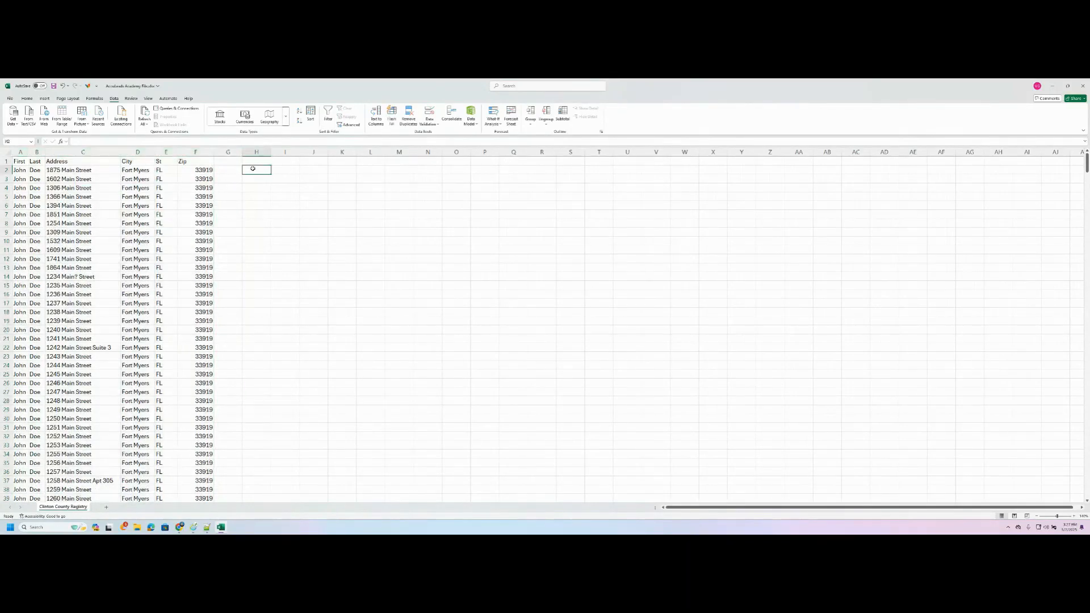
pyautogui.click(8, 152)
pyautogui.click(329, 116)
pyautogui.click(256, 242)
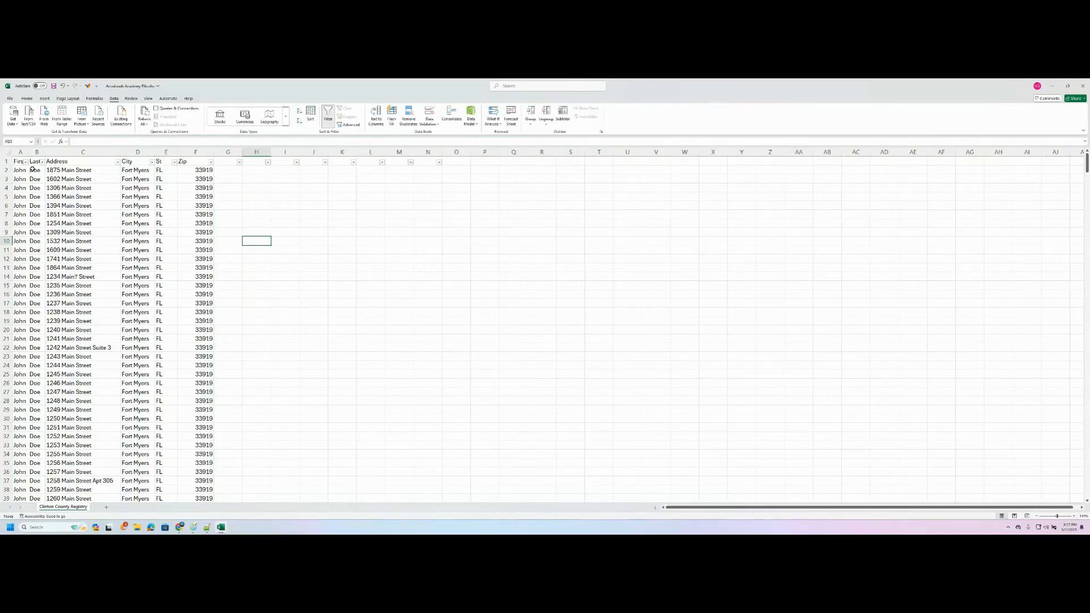
# Step: Sort the sheet by First from A to Z and from Z to A to check the first names for irregular entries
pyautogui.click(26, 162)
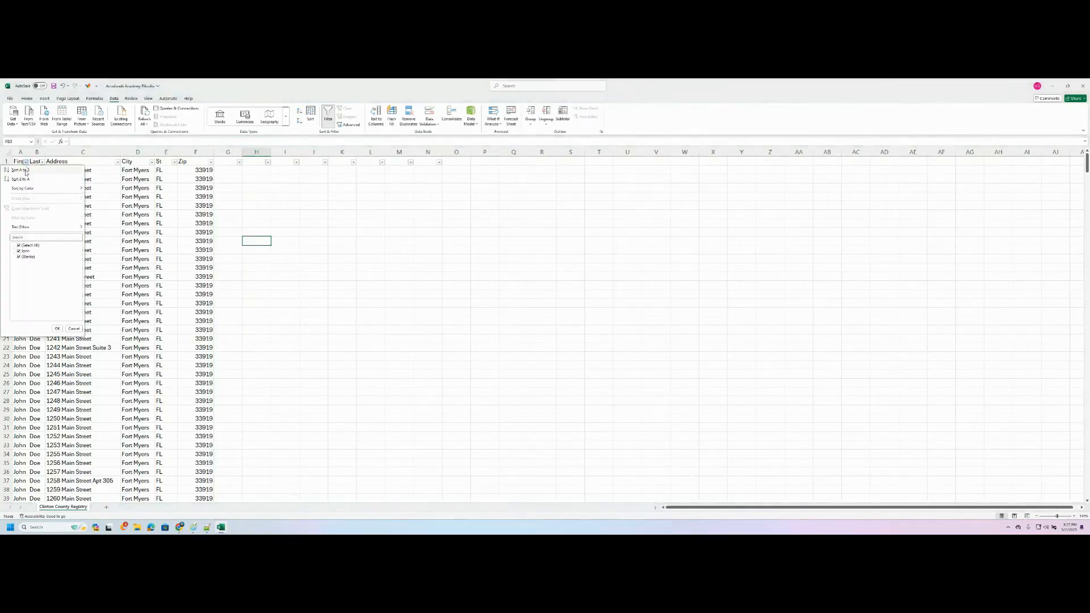
pyautogui.click(20, 170)
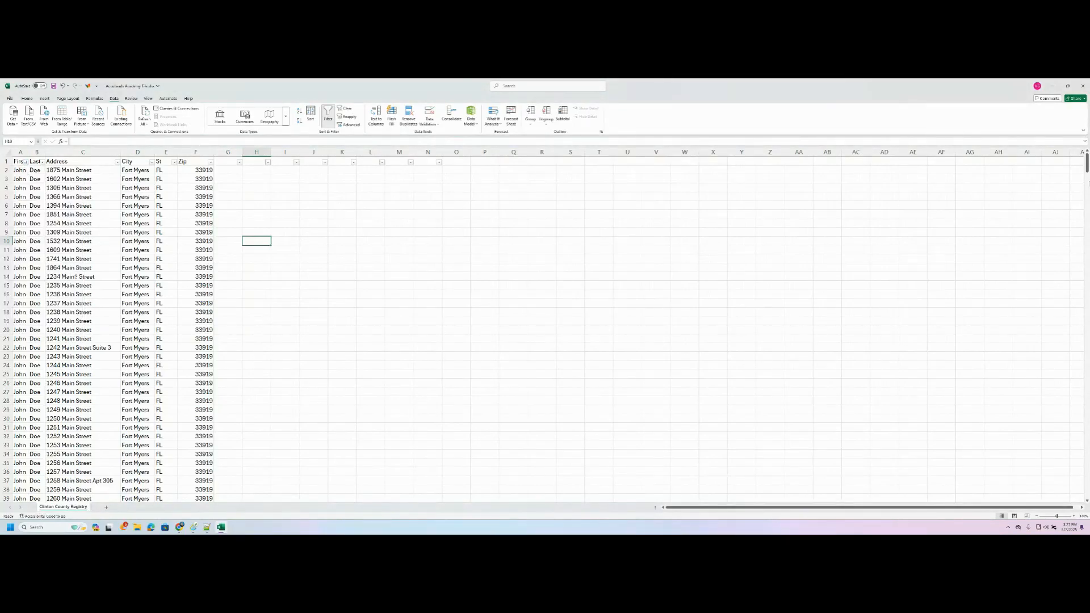
pyautogui.moveTo(1085, 166)
pyautogui.mouseDown()
pyautogui.moveTo(1086, 489)
pyautogui.moveTo(1086, 164)
pyautogui.mouseUp()
pyautogui.click(26, 162)
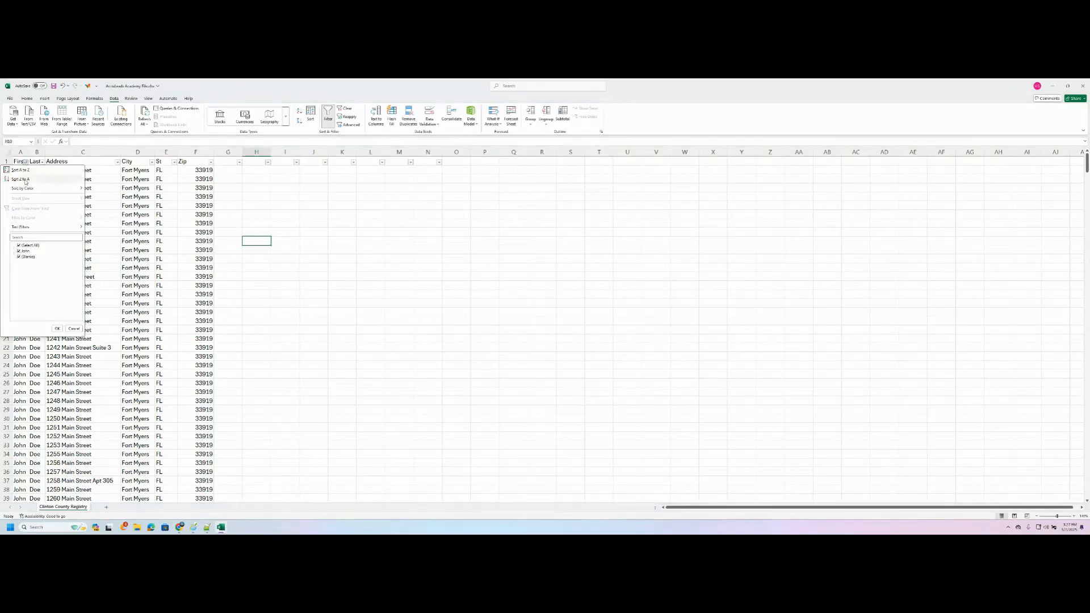
pyautogui.click(22, 178)
pyautogui.moveTo(1087, 165); pyautogui.dragTo(736, 98)
pyautogui.click(21, 152)
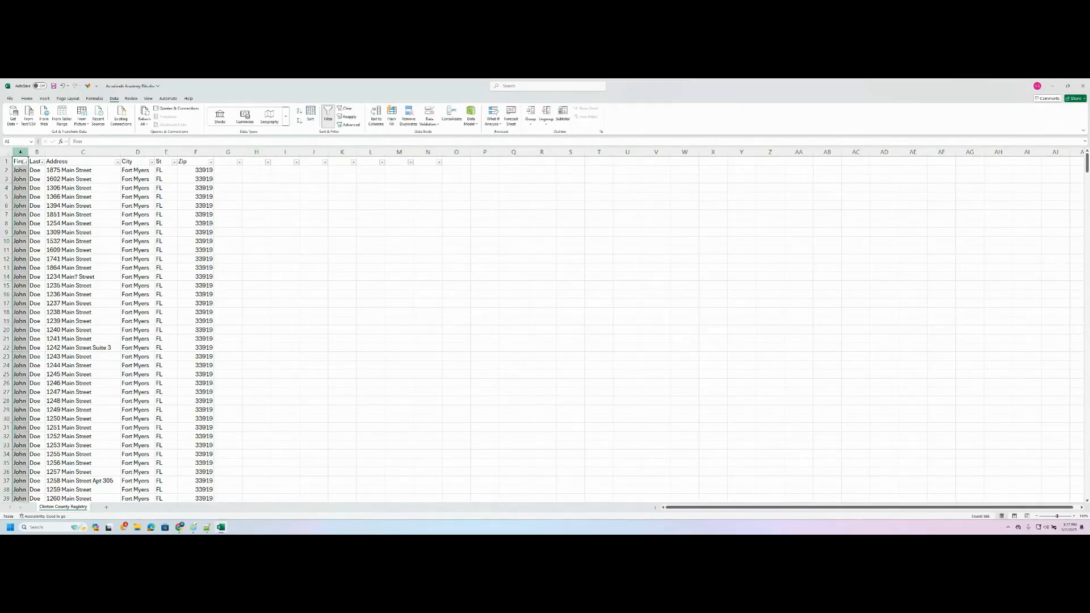
# Step: Sort the sheet by Last from A to Z and from Z to A to check the last names for irregular entries
pyautogui.click(36, 152)
pyautogui.click(41, 163)
pyautogui.click(25, 169)
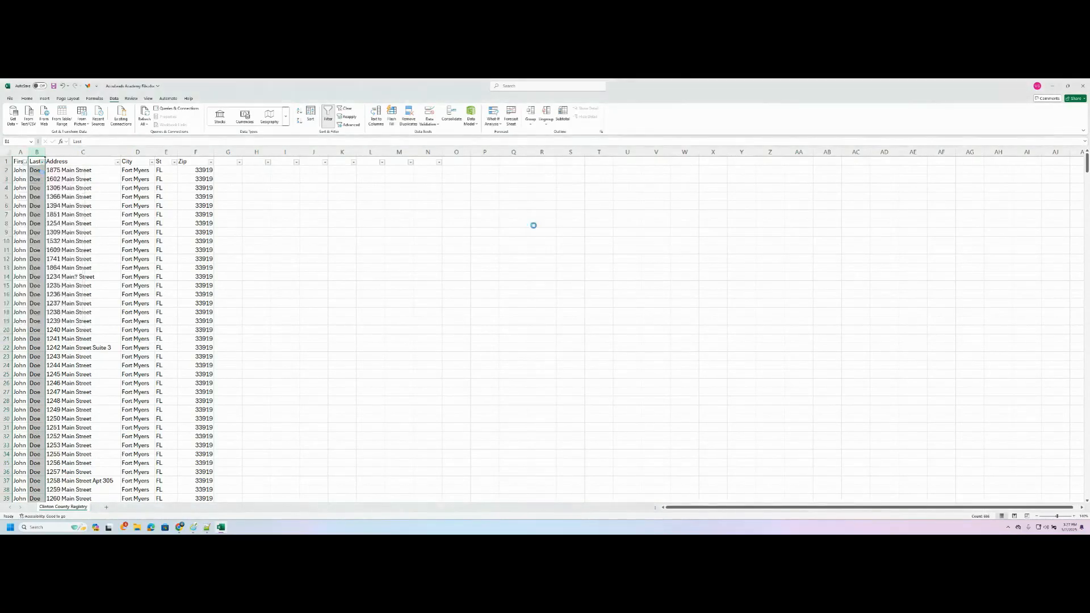
pyautogui.moveTo(1086, 165)
pyautogui.mouseDown()
pyautogui.moveTo(1086, 487)
pyautogui.moveTo(1086, 163)
pyautogui.mouseUp()
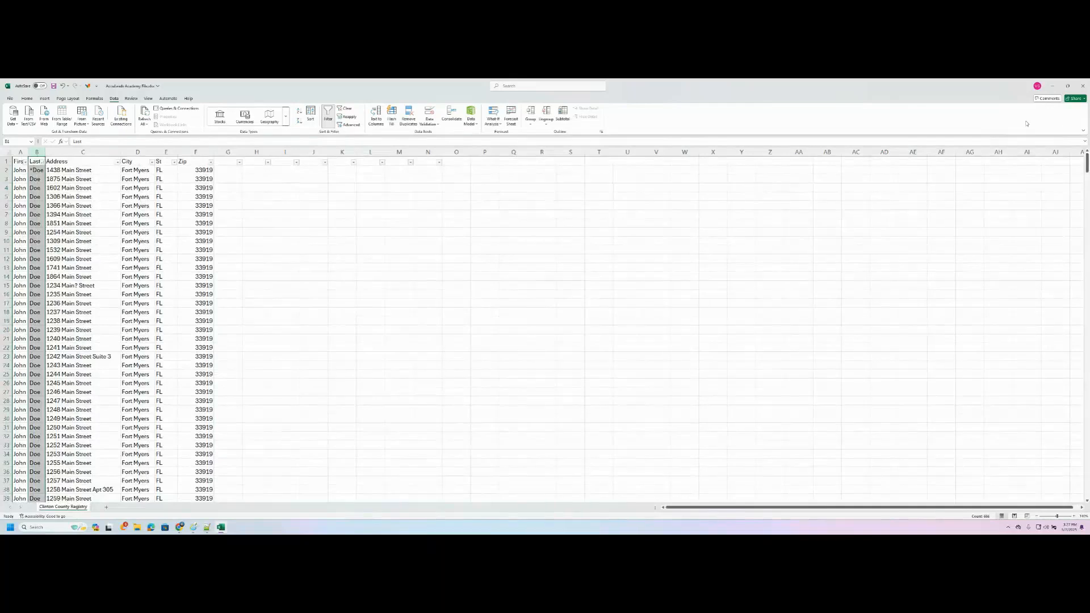
pyautogui.click(41, 163)
pyautogui.click(42, 170)
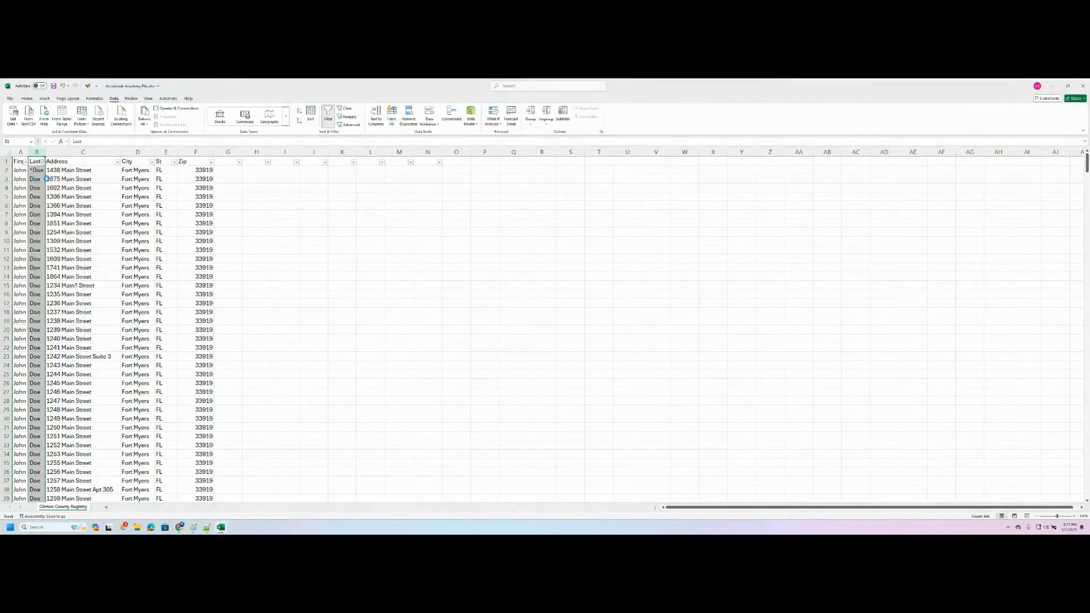
pyautogui.moveTo(1085, 164)
pyautogui.mouseDown()
pyautogui.moveTo(1085, 480)
pyautogui.moveTo(1086, 160)
pyautogui.mouseUp()
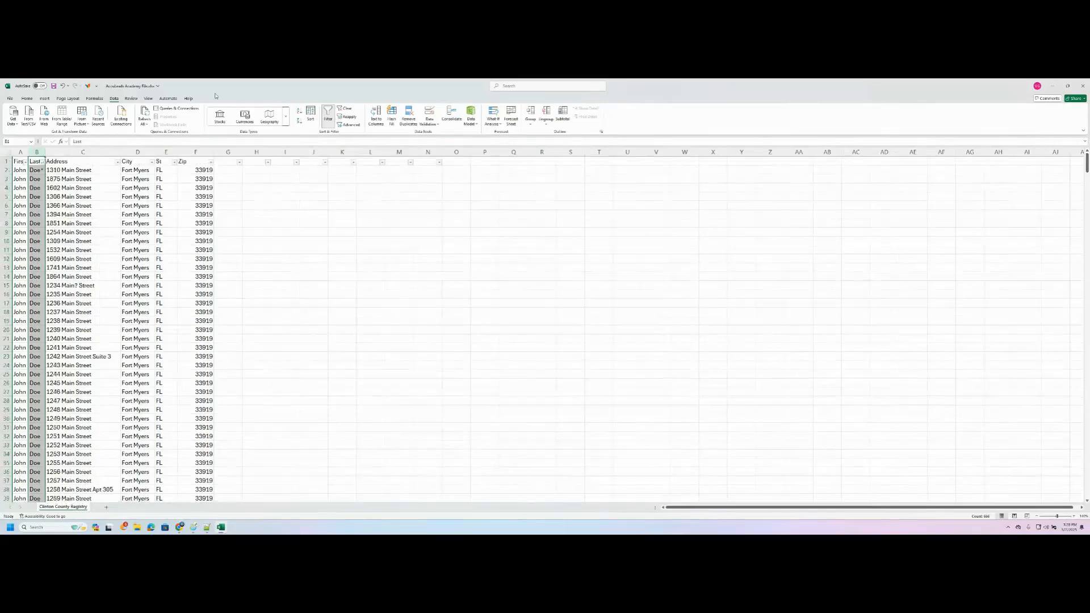
# Step: Sort the sheet by Address from A to Z and delete rows 663 to 666, which lack an address
pyautogui.click(117, 163)
pyautogui.click(81, 171)
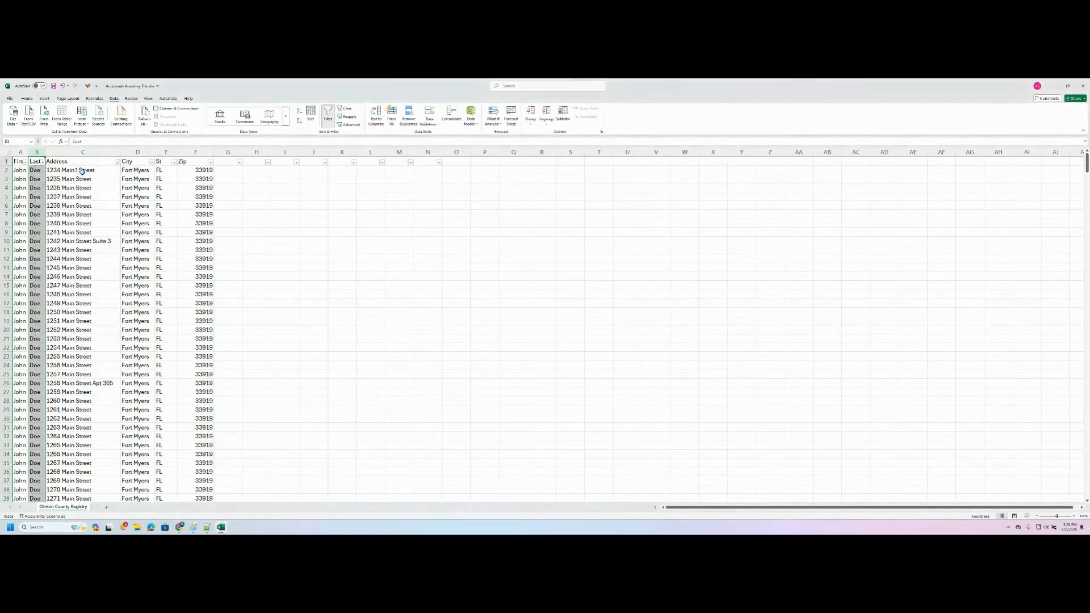
pyautogui.moveTo(1085, 165); pyautogui.dragTo(1086, 487)
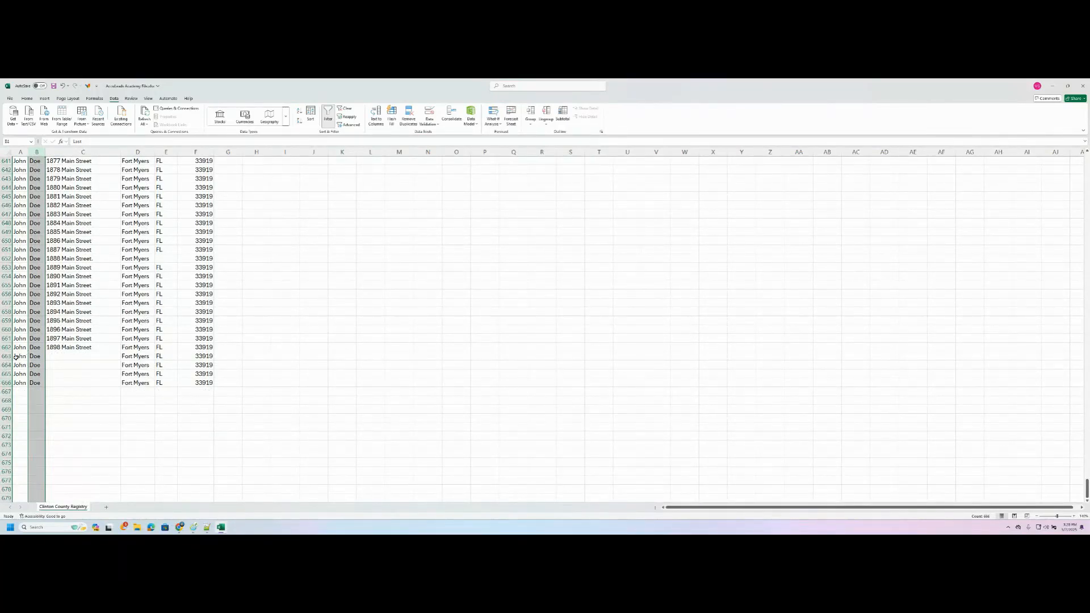
pyautogui.moveTo(15, 357); pyautogui.dragTo(8, 382)
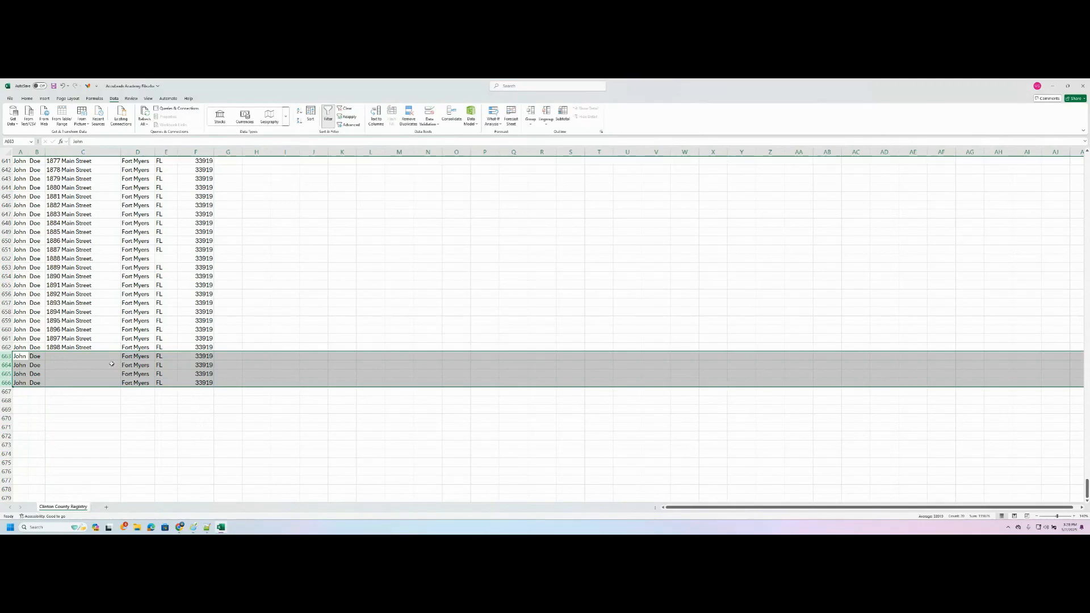
pyautogui.rightClick(6, 355)
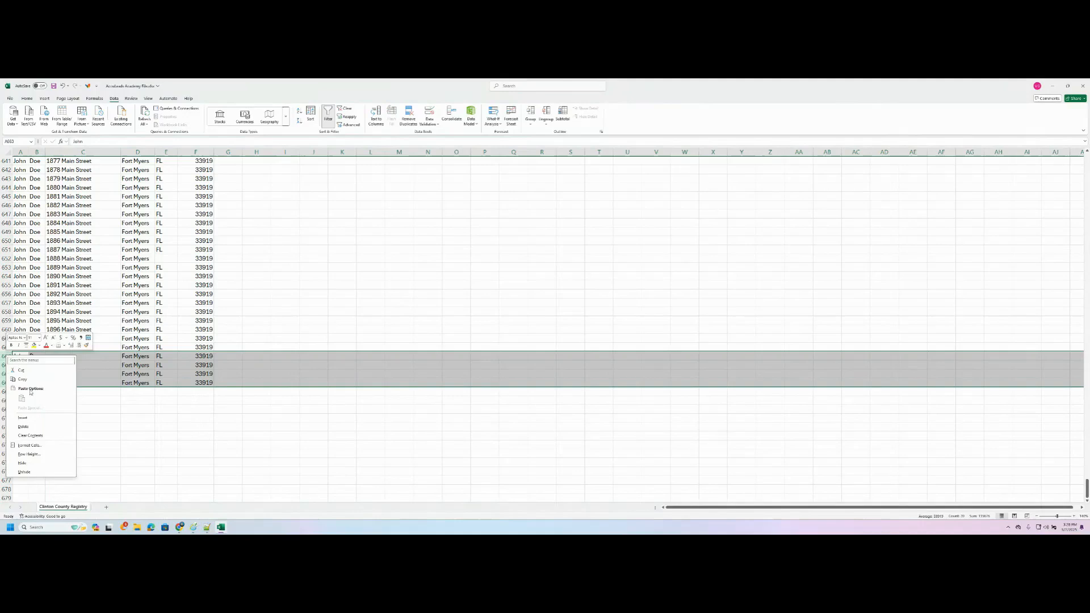
pyautogui.click(34, 428)
pyautogui.click(375, 258)
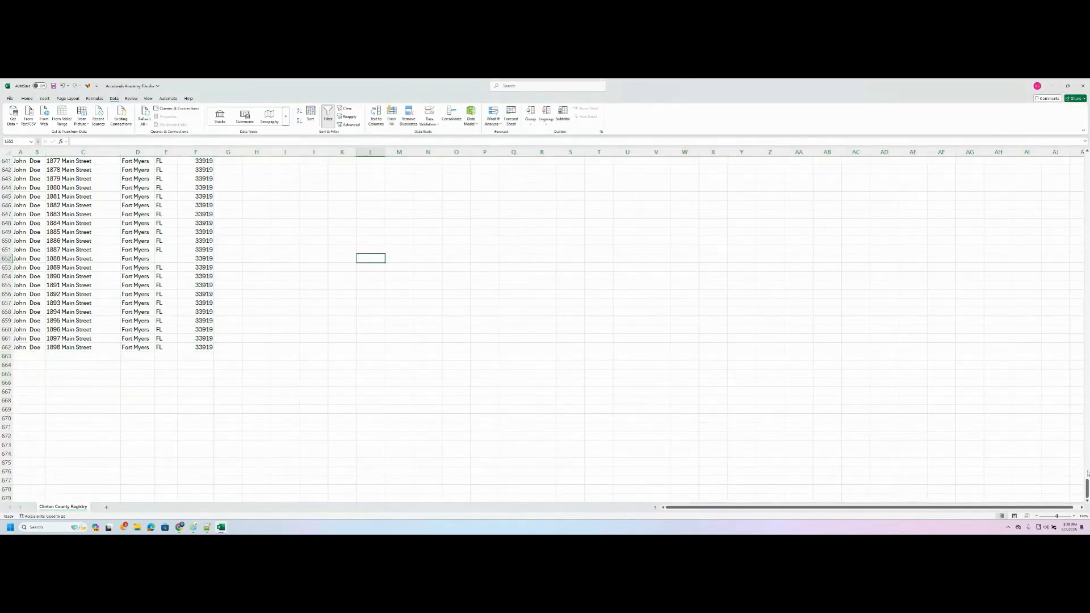
pyautogui.moveTo(1088, 488); pyautogui.dragTo(1072, 162)
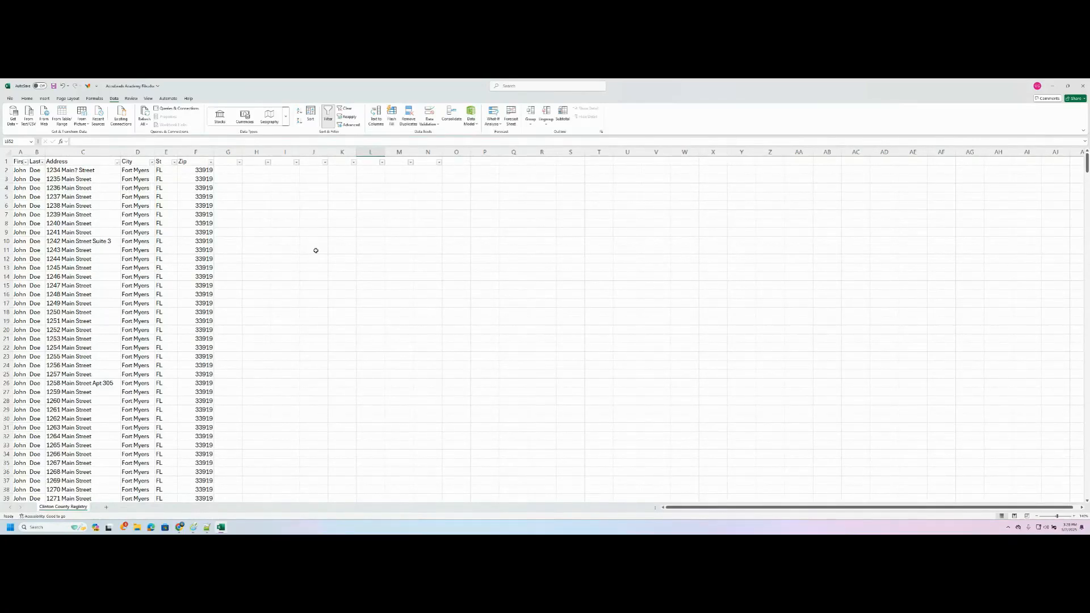
# Step: Sort the sheet by City from A to Z and by Address from Z to A, checking the entries
pyautogui.click(151, 162)
pyautogui.click(131, 171)
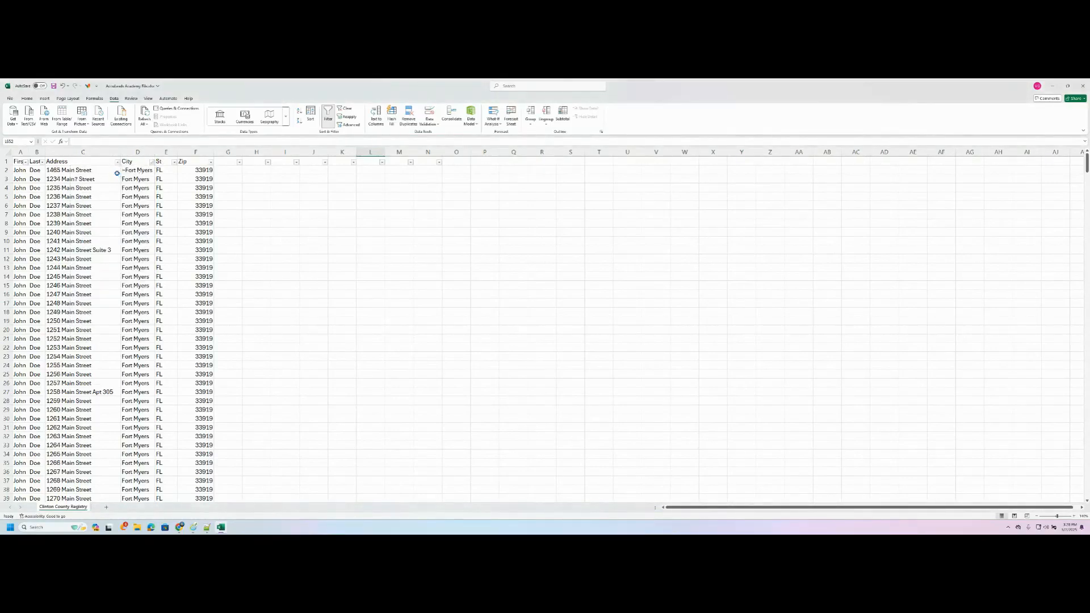
pyautogui.click(118, 163)
pyautogui.click(79, 181)
pyautogui.moveTo(1086, 163)
pyautogui.mouseDown()
pyautogui.moveTo(1086, 487)
pyautogui.moveTo(1085, 165)
pyautogui.mouseUp()
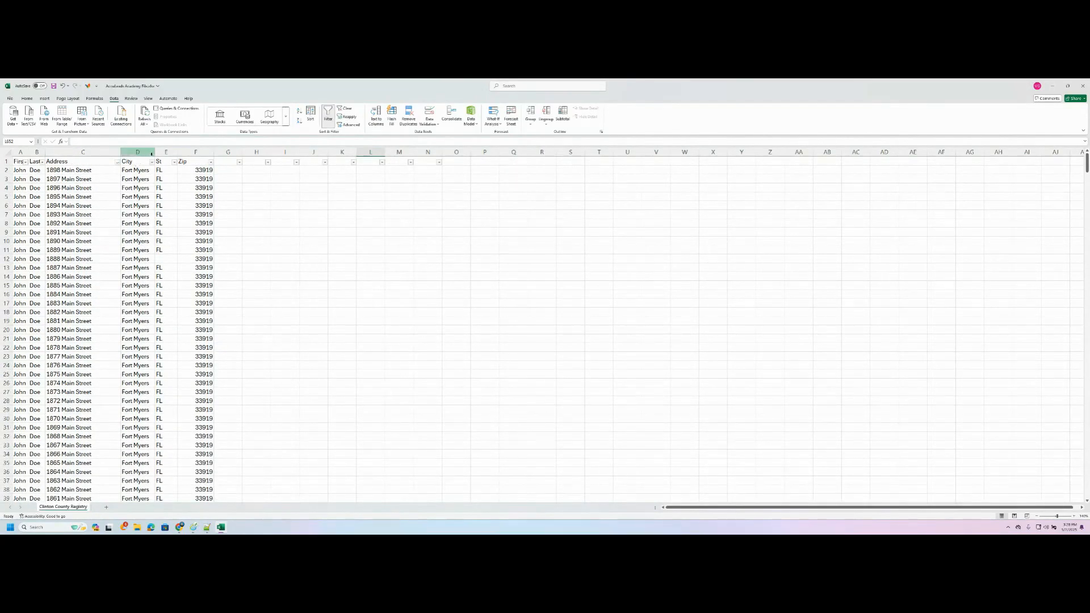
# Step: Sort the sheet by City from A to Z to check the city names, and by St from A to Z
pyautogui.click(152, 163)
pyautogui.click(133, 170)
pyautogui.click(138, 152)
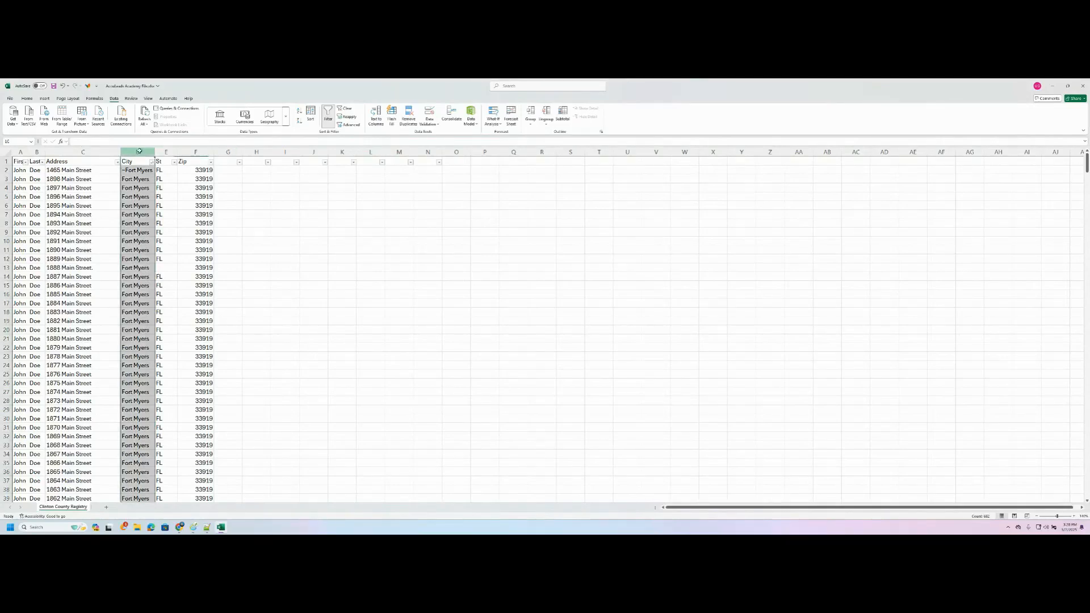
pyautogui.moveTo(1086, 165); pyautogui.dragTo(273, 143)
pyautogui.click(175, 162)
pyautogui.click(165, 170)
pyautogui.click(166, 152)
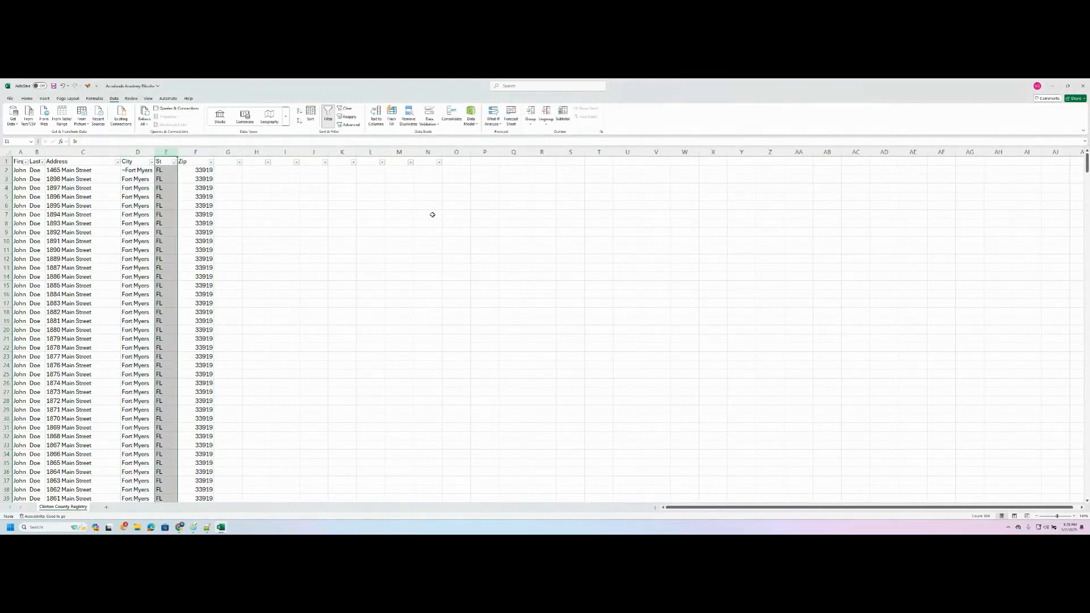
# Step: Sort the sheet by City from Z to A and review the city names for irregular entries
pyautogui.click(152, 162)
pyautogui.click(125, 180)
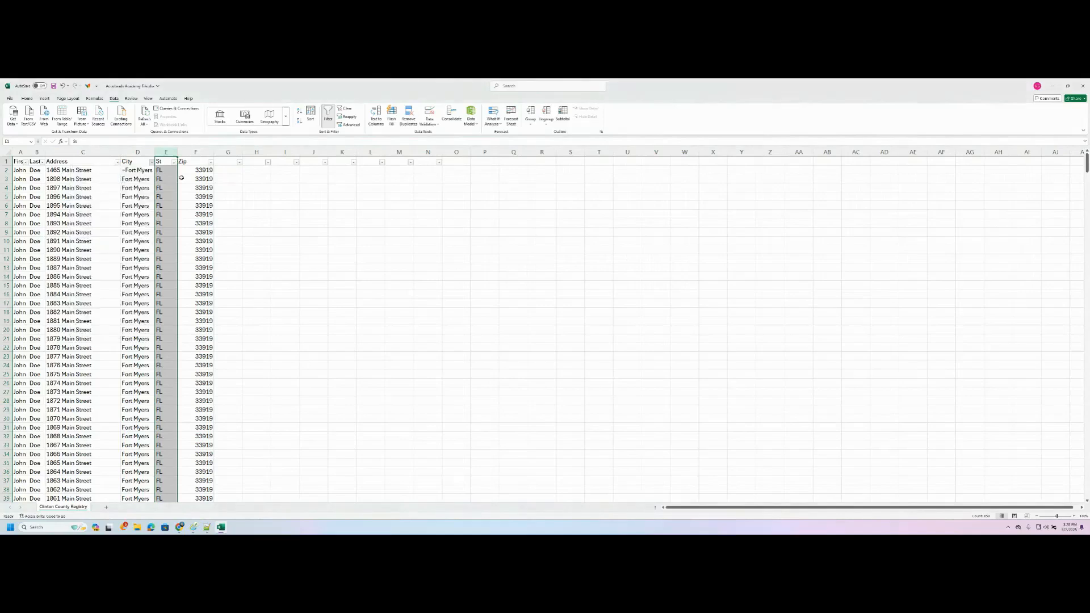
pyautogui.click(137, 152)
pyautogui.moveTo(1087, 162); pyautogui.dragTo(483, 107)
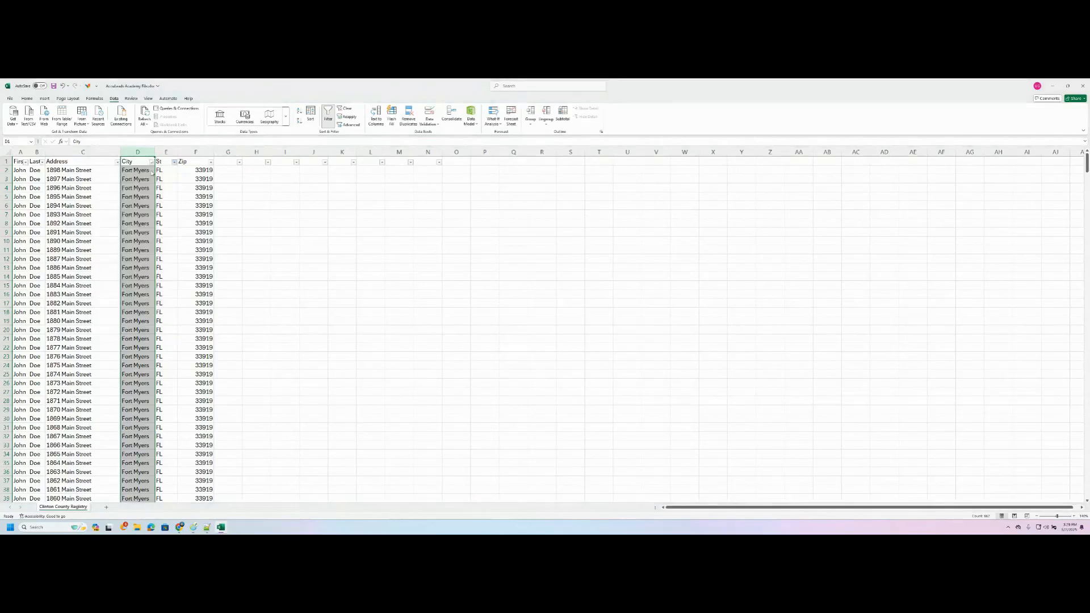
# Step: Fill the blank state cells E660 through E662 at the end of the St column with FL
pyautogui.click(166, 152)
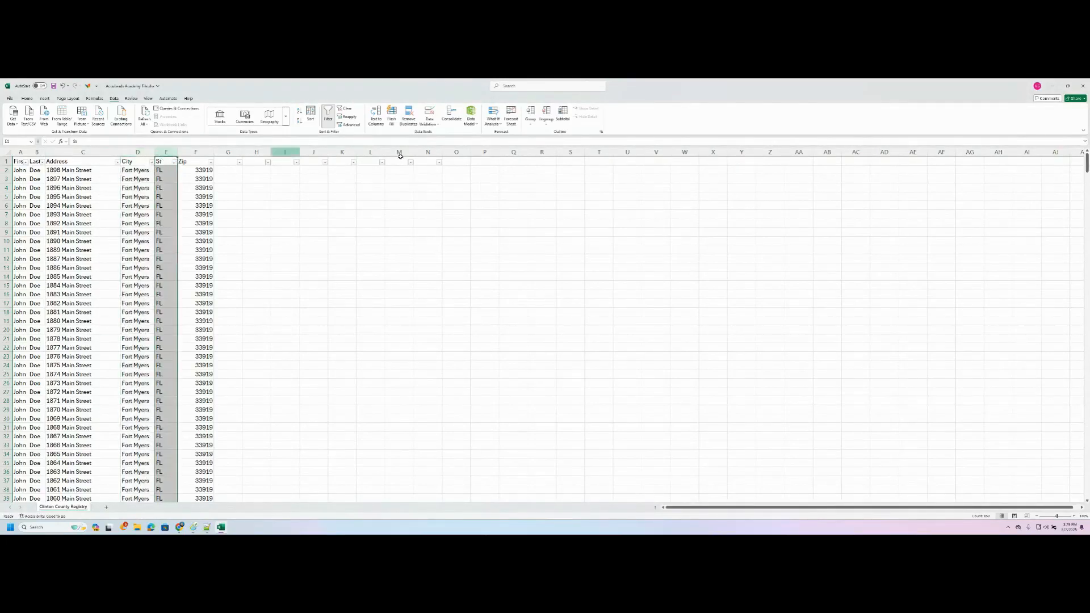
pyautogui.moveTo(1086, 163); pyautogui.dragTo(367, 346)
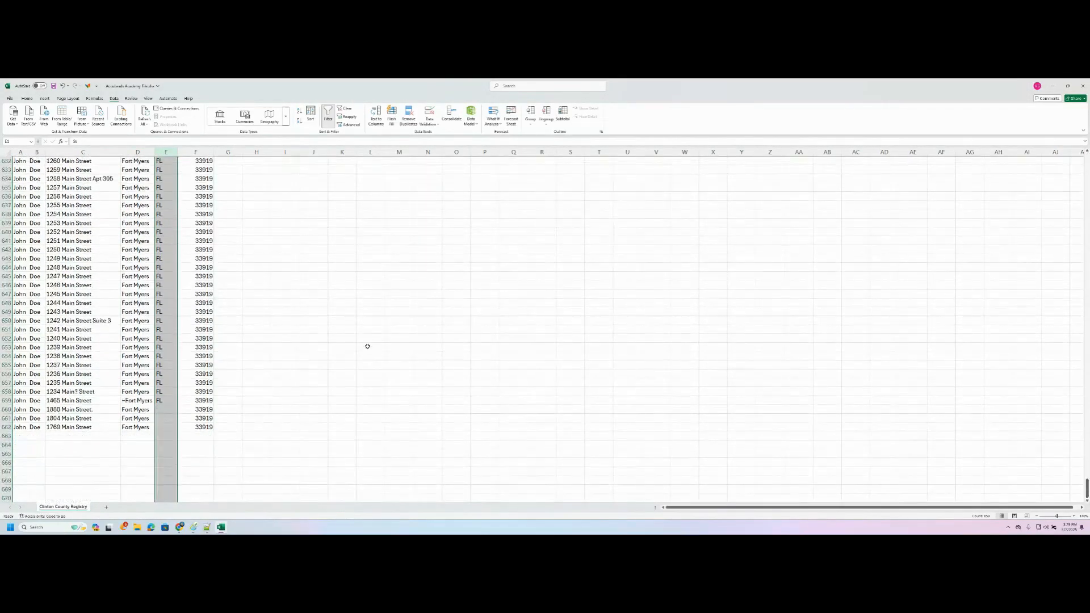
pyautogui.click(124, 444)
pyautogui.click(163, 409)
pyautogui.press('Right')
pyautogui.press('Right')
pyautogui.press('Right')
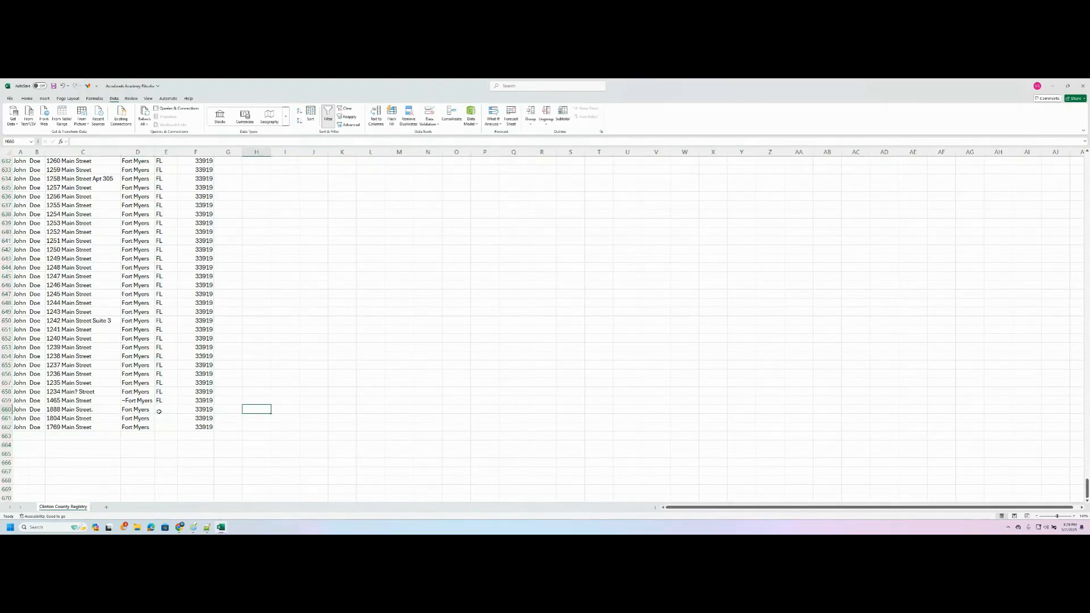
pyautogui.click(156, 411)
pyautogui.write('FL')
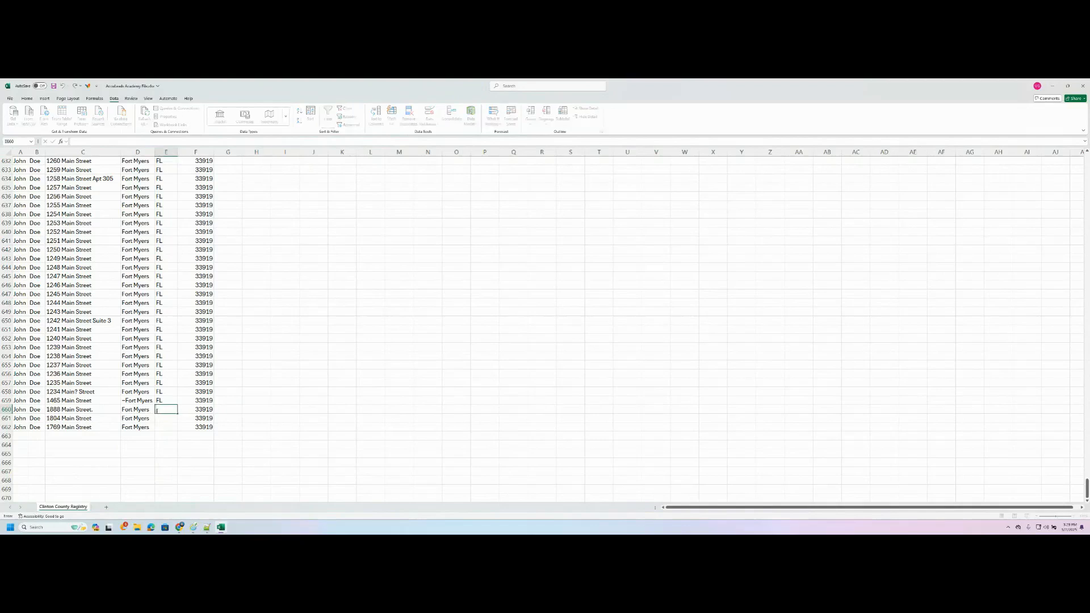
pyautogui.press('Return')
pyautogui.write('FL')
pyautogui.press('Return')
pyautogui.write('FL')
pyautogui.press('Return')
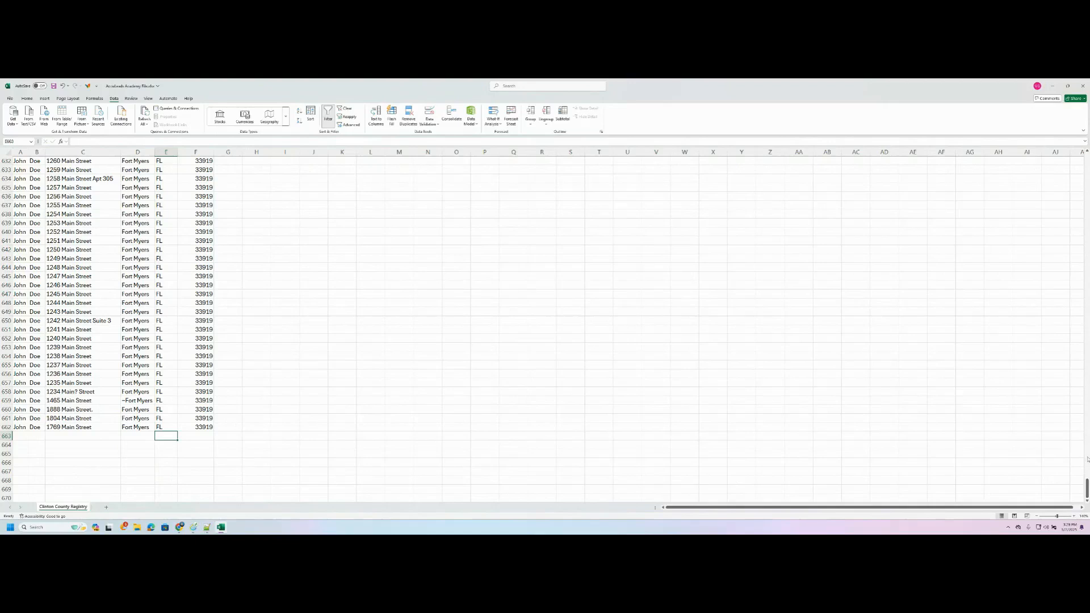
# Step: Sort the sheet by St from Z to A and review the state column for irregular entries
pyautogui.moveTo(1087, 487); pyautogui.dragTo(1087, 164)
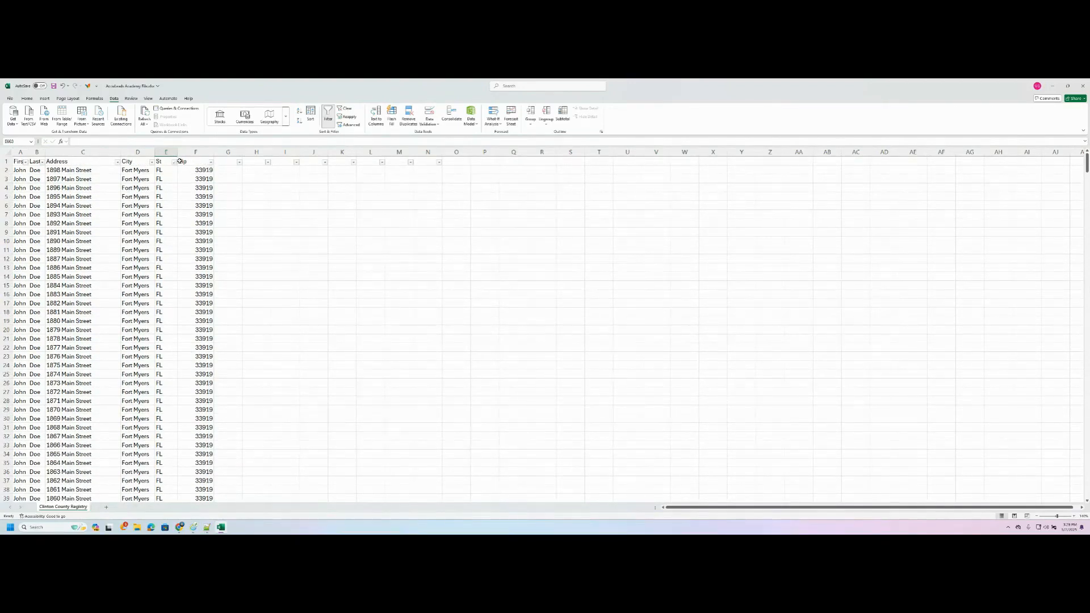
pyautogui.click(174, 162)
pyautogui.click(152, 179)
pyautogui.click(166, 152)
pyautogui.moveTo(1086, 165); pyautogui.dragTo(1073, 84)
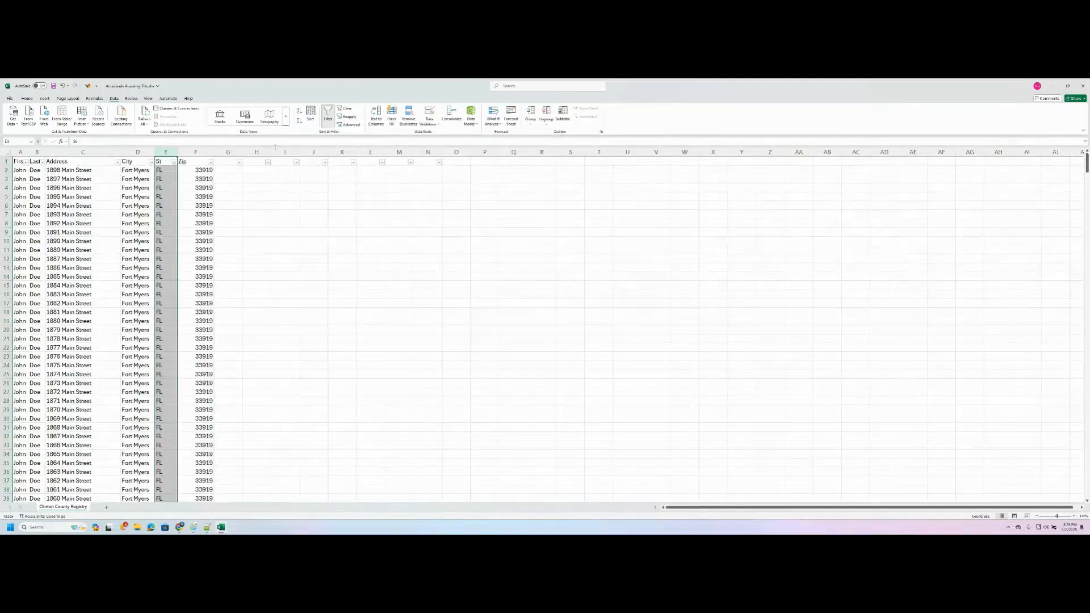
# Step: Sort the sheet by Zip and review the ZIP code column for irregular entries
pyautogui.click(211, 163)
pyautogui.press('Escape')
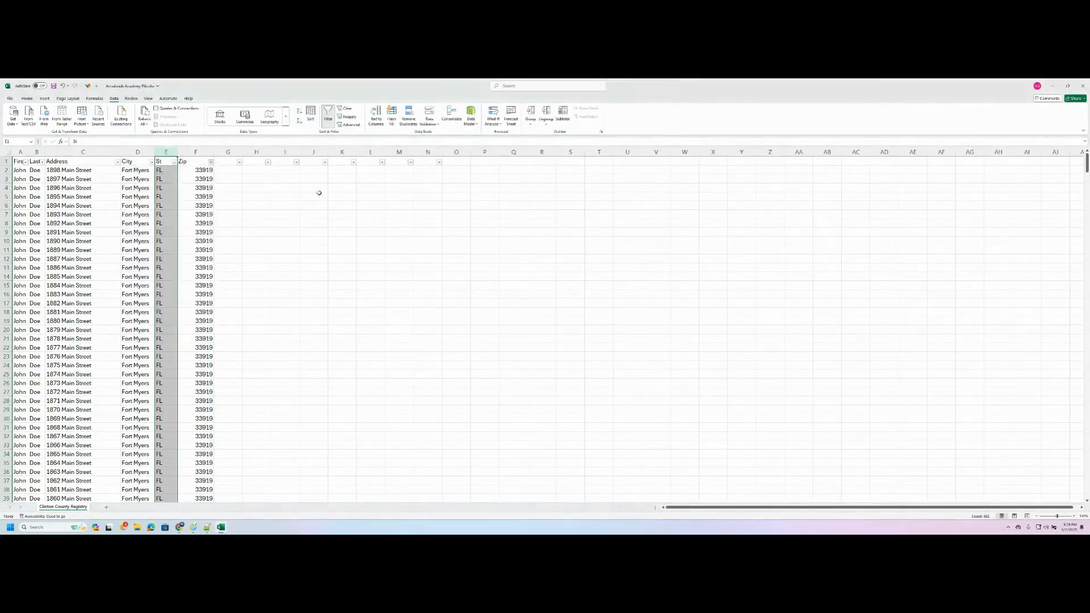
pyautogui.click(196, 152)
pyautogui.moveTo(1086, 162)
pyautogui.mouseDown()
pyautogui.moveTo(1081, 217)
pyautogui.moveTo(1083, 163)
pyautogui.mouseUp()
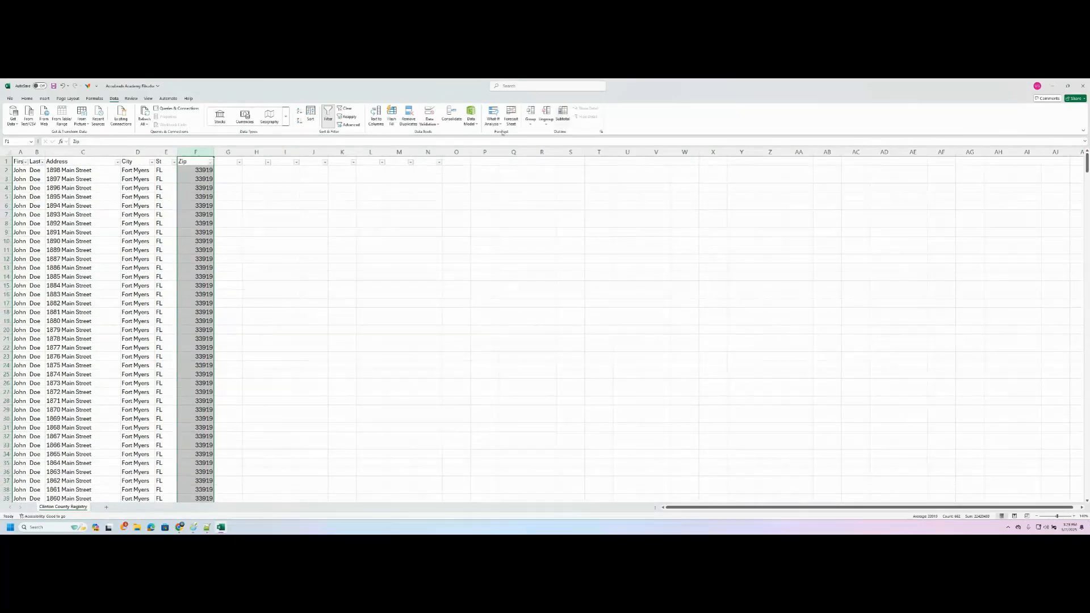
pyautogui.click(210, 162)
pyautogui.click(237, 176)
pyautogui.moveTo(1084, 174); pyautogui.dragTo(1086, 217)
pyautogui.moveTo(1071, 381); pyautogui.dragTo(1074, 161)
pyautogui.click(331, 182)
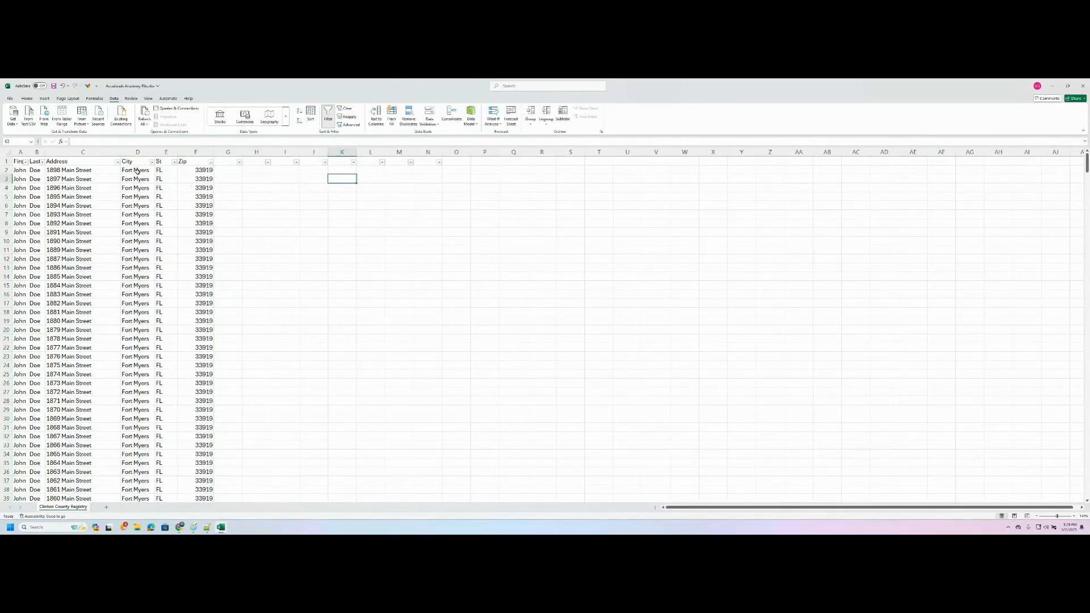
# Step: Remove the column filters from the whole sheet
pyautogui.click(4, 152)
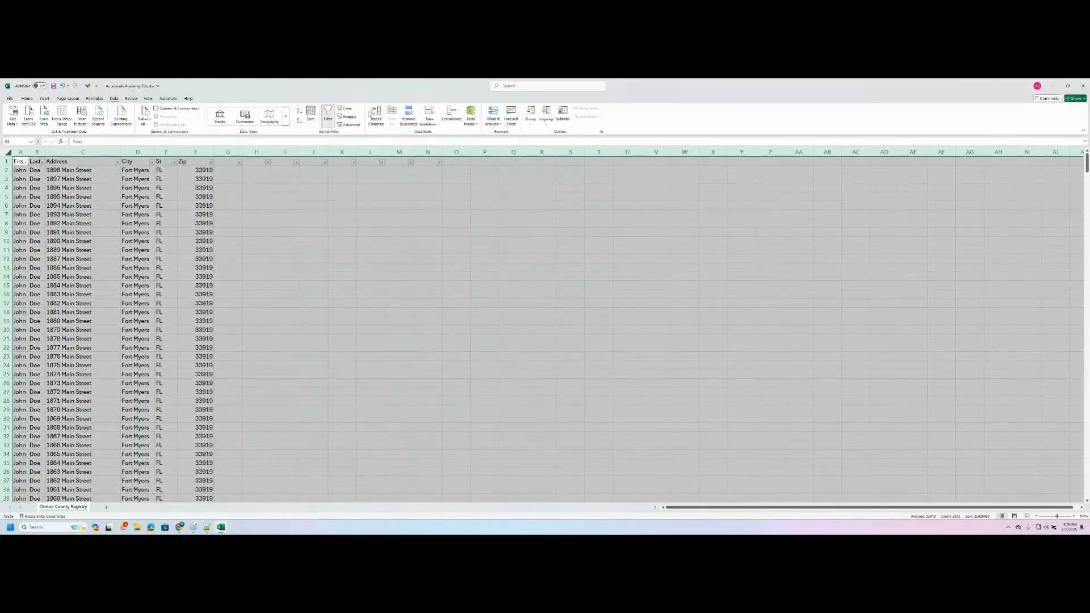
pyautogui.click(328, 116)
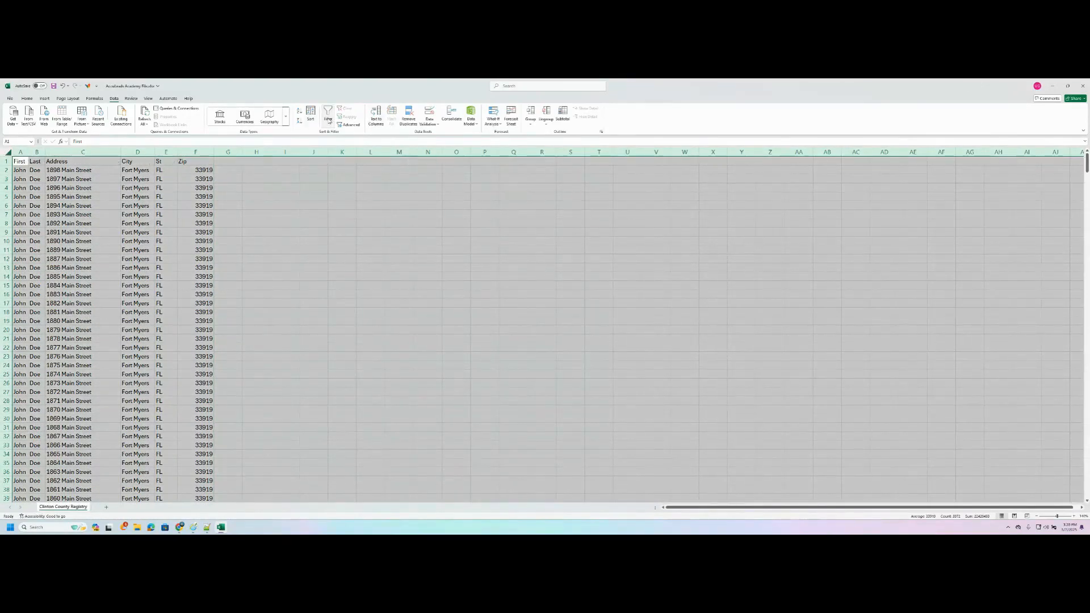
pyautogui.click(289, 297)
# Step: Look through the full list of customer records for stray special characters
pyautogui.click(6, 152)
pyautogui.scroll(-20, 290, 311)
pyautogui.scroll(-2, 252, 295)
pyautogui.scroll(-20, 249, 278)
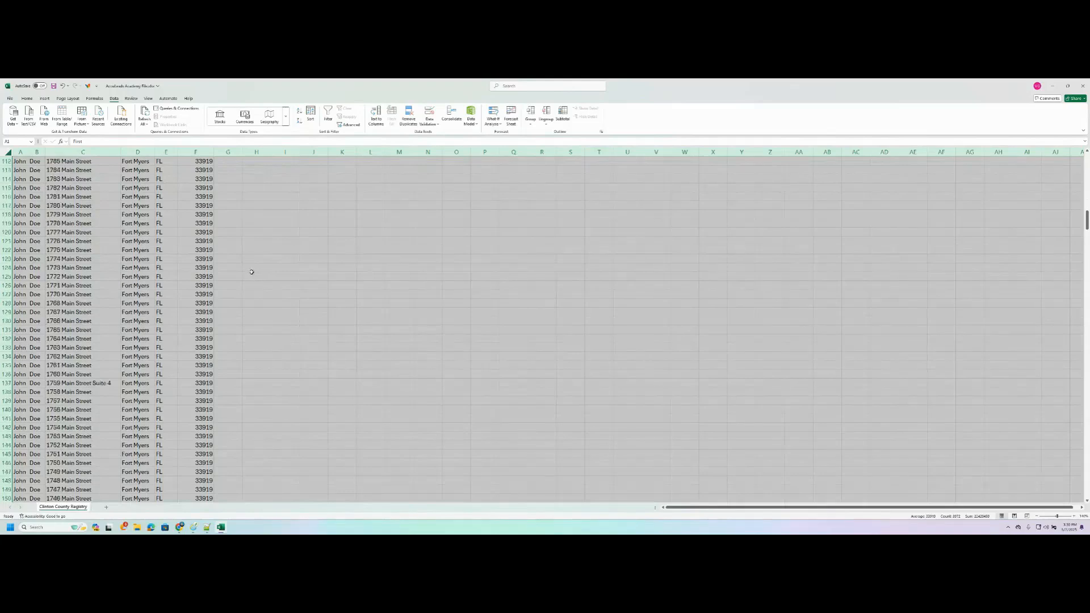
pyautogui.scroll(-20, 247, 286)
pyautogui.scroll(-20, 256, 297)
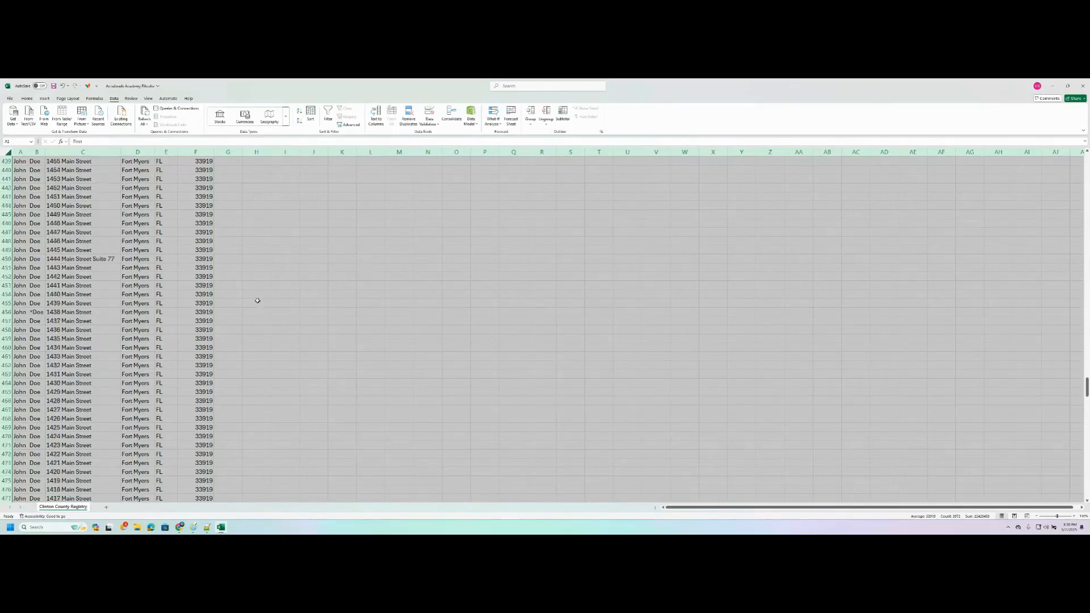
pyautogui.scroll(20, 295, 233)
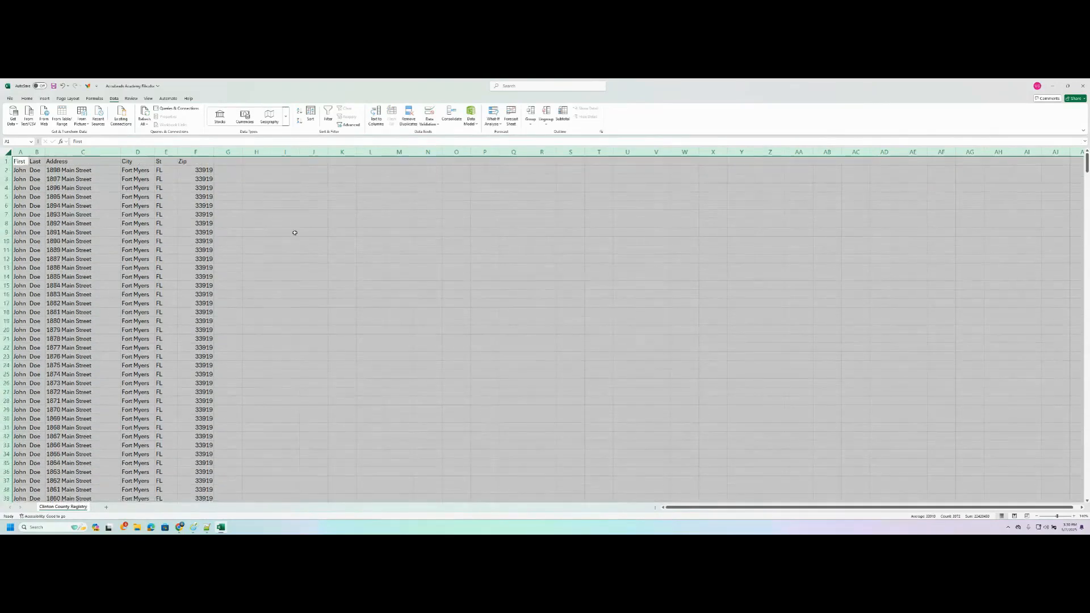
pyautogui.click(295, 233)
# Step: Add a filter to the City column and sort it from A to Z, expanding the selection to the whole table
pyautogui.click(140, 152)
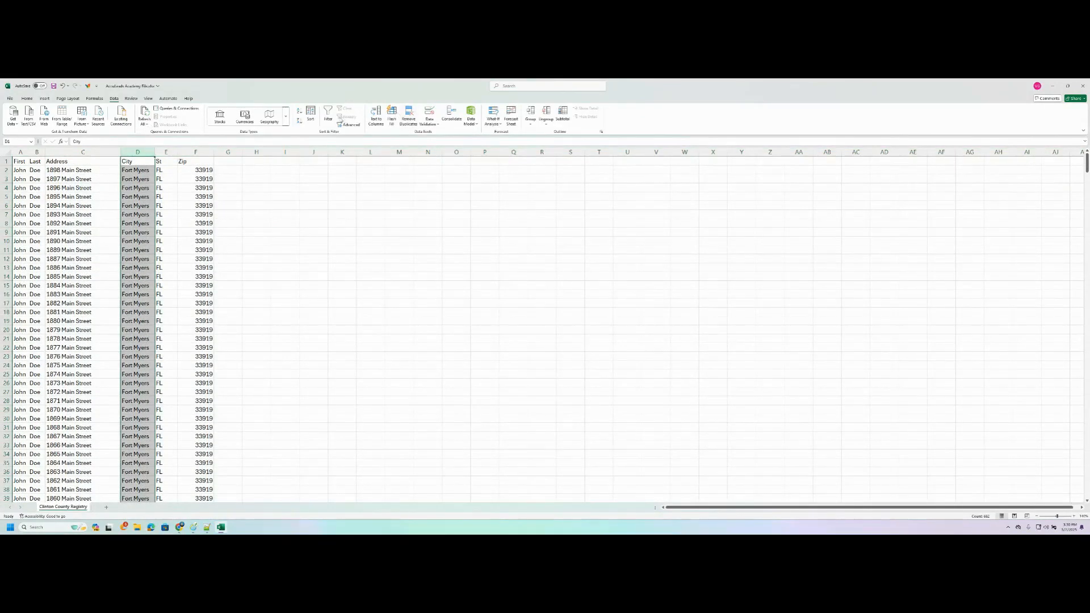
pyautogui.click(329, 117)
pyautogui.click(151, 162)
pyautogui.click(93, 170)
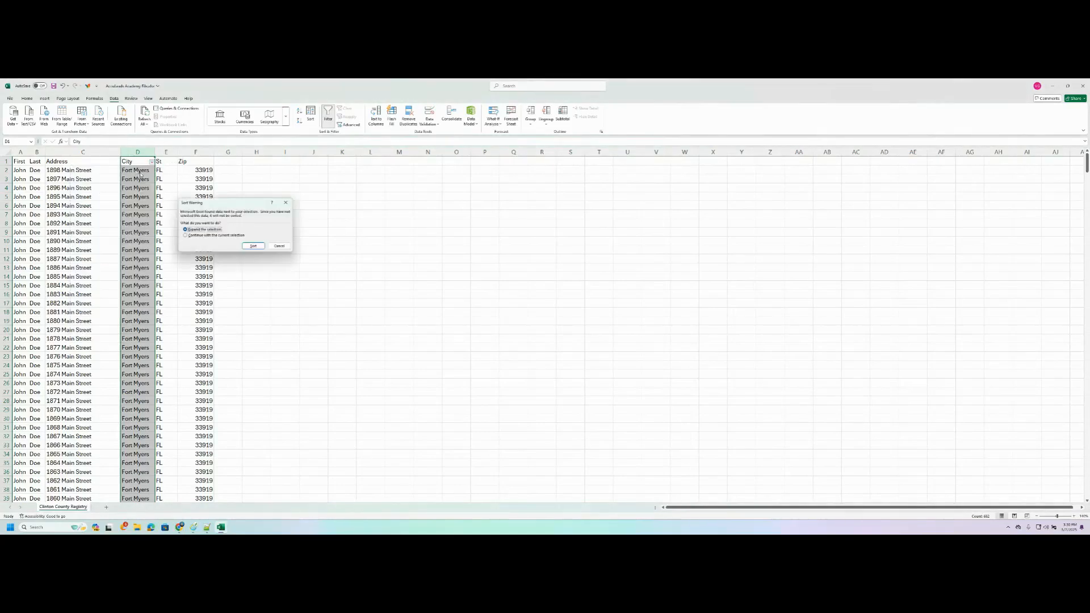
pyautogui.click(255, 247)
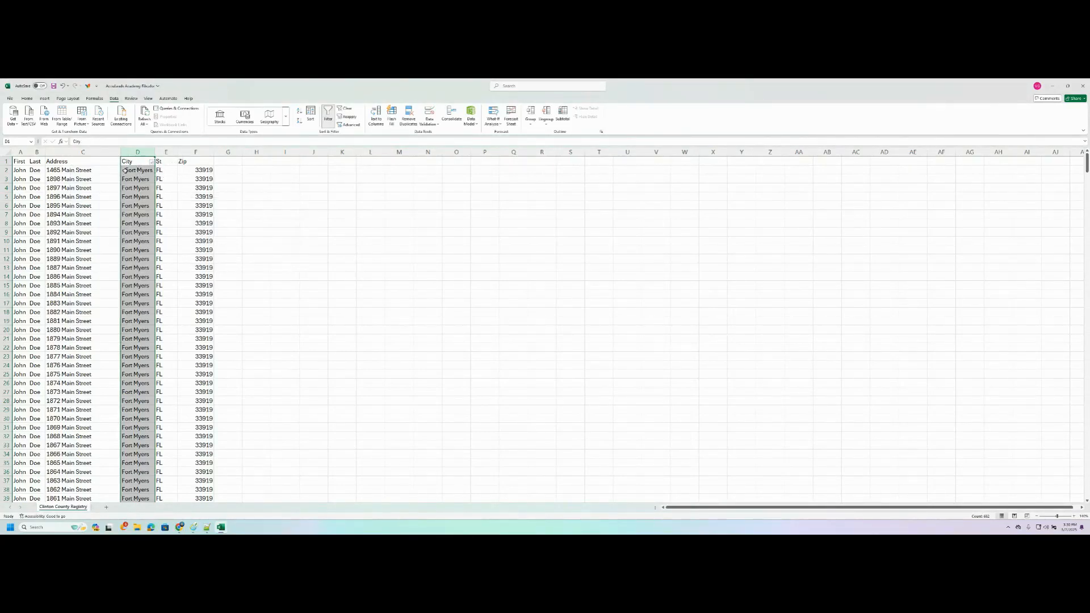
pyautogui.moveTo(313, 215); pyautogui.dragTo(313, 223)
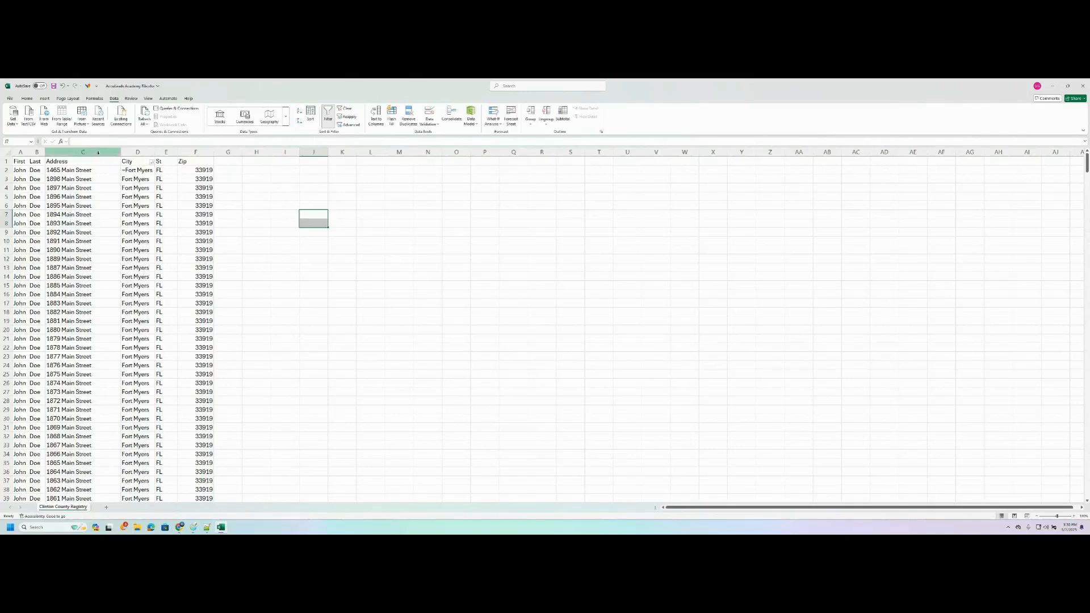
# Step: Move the filter to the Last column and sort it from A to Z with the selection expanded
pyautogui.click(98, 152)
pyautogui.click(37, 152)
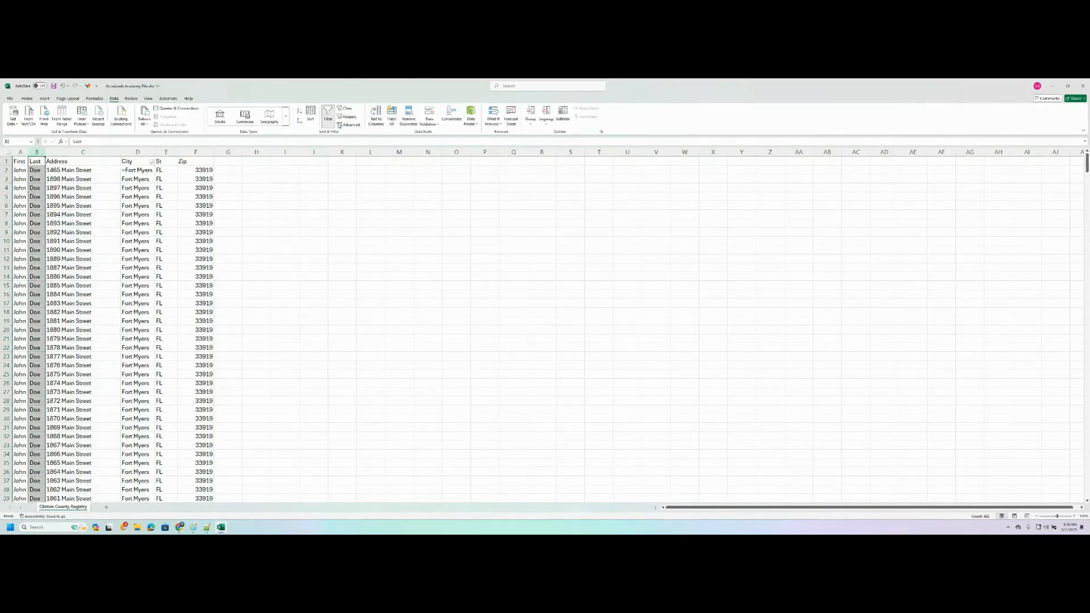
pyautogui.click(328, 116)
pyautogui.click(328, 117)
pyautogui.click(42, 163)
pyautogui.click(28, 169)
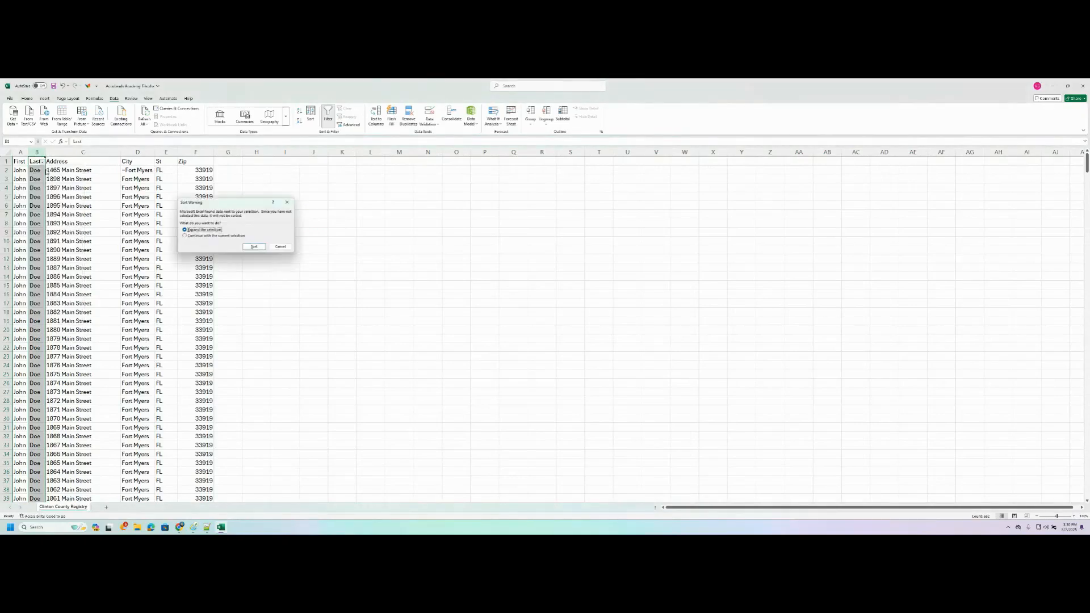
pyautogui.click(254, 247)
pyautogui.click(321, 180)
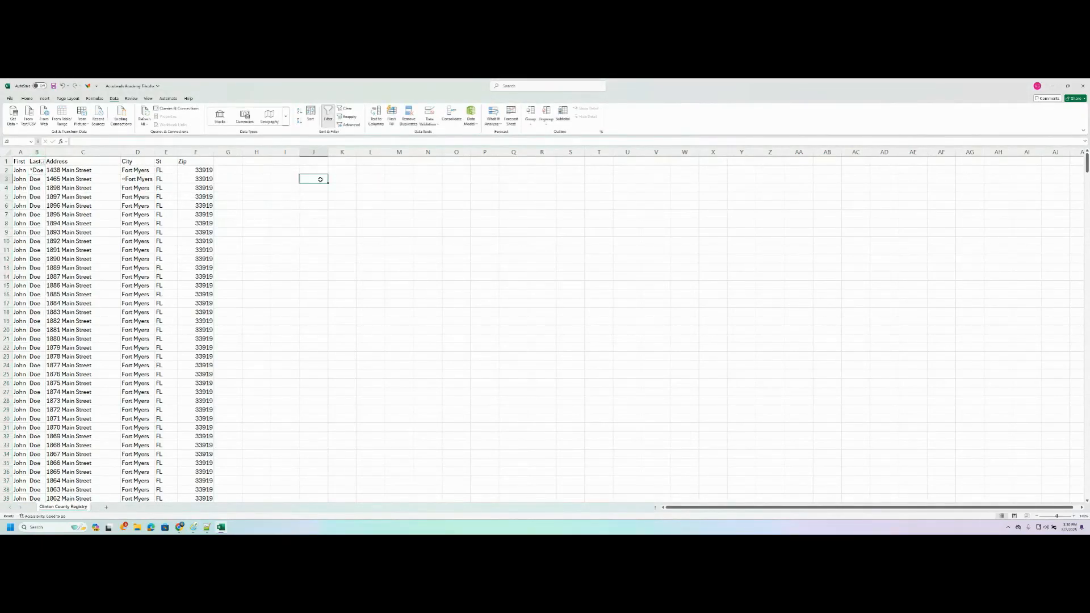
# Step: Remove the filter and run the custom clean-up macro on the whole sheet to strip the special characters
pyautogui.click(7, 152)
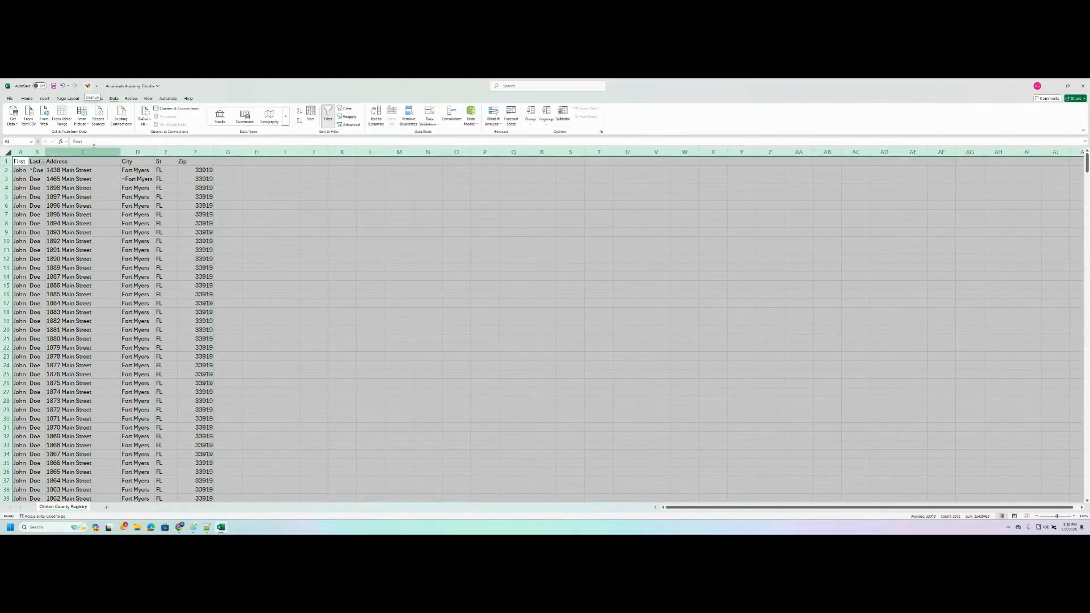
pyautogui.hotkey('ctrl', 'shift', 'l')
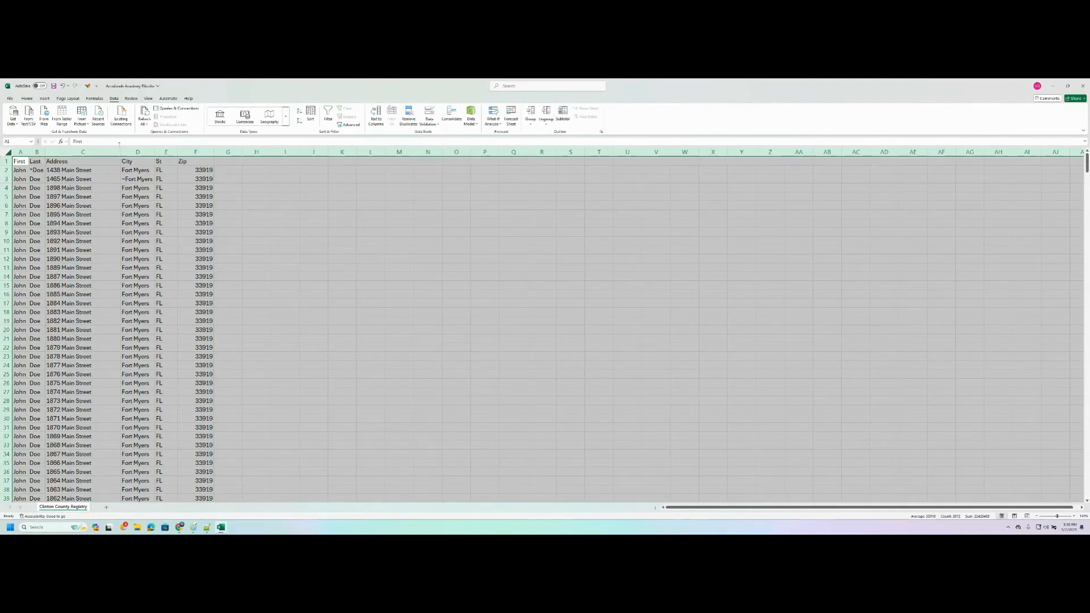
pyautogui.click(87, 87)
pyautogui.click(384, 192)
pyautogui.moveTo(1086, 161)
pyautogui.mouseDown()
pyautogui.moveTo(1086, 475)
pyautogui.moveTo(1086, 161)
pyautogui.mouseUp()
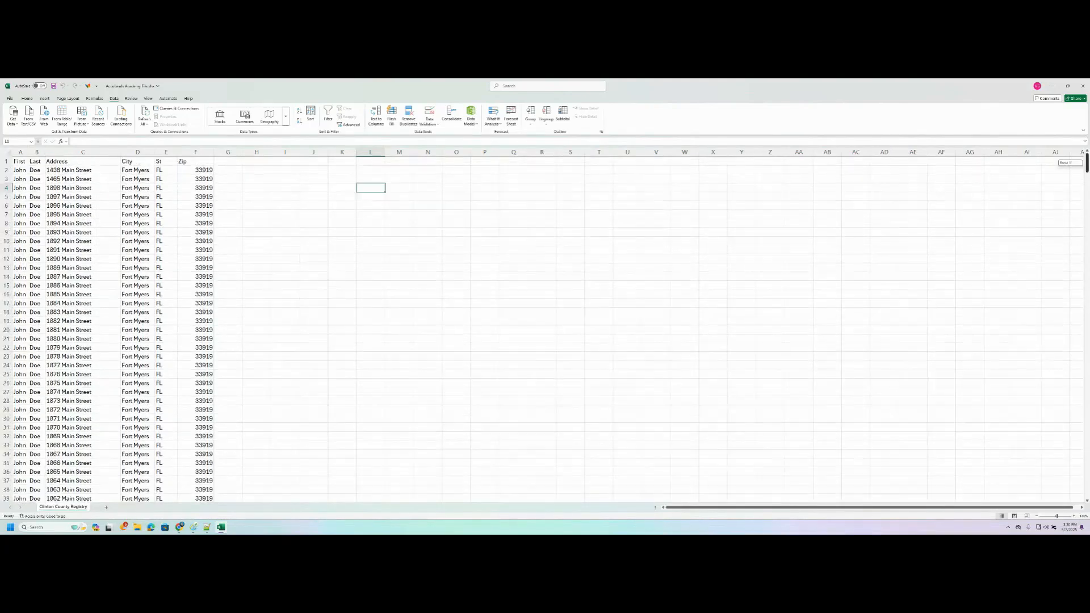
# Step: Review the cleaned records through row 662 and copy the entire customer table
pyautogui.click(19, 161)
pyautogui.scroll(-2, 482, 366)
pyautogui.scroll(-20, 482, 366)
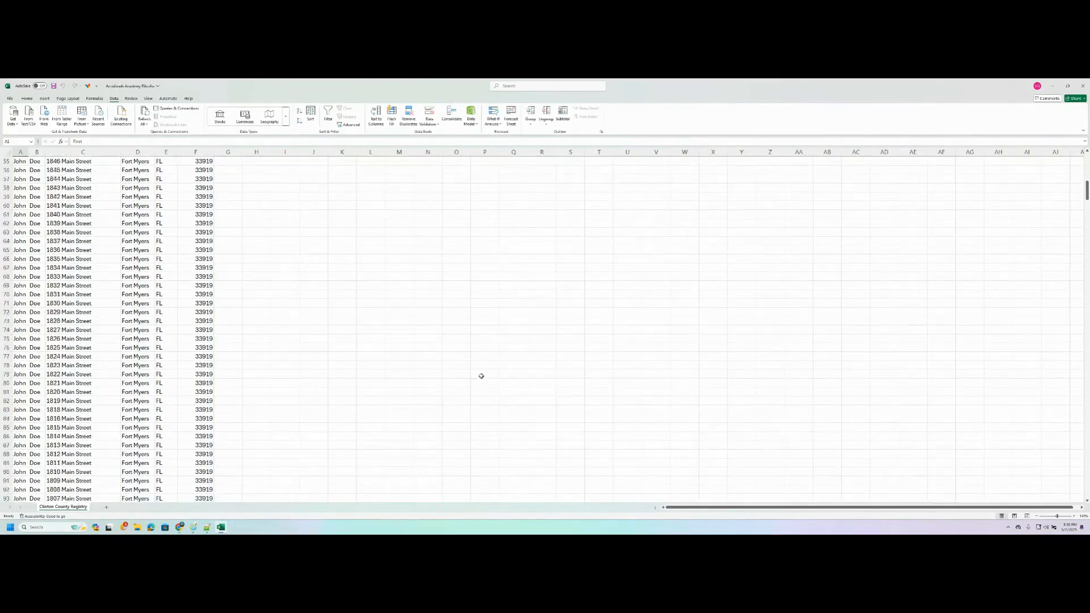
pyautogui.moveTo(1085, 226); pyautogui.dragTo(1086, 489)
pyautogui.scroll(-2, 507, 480)
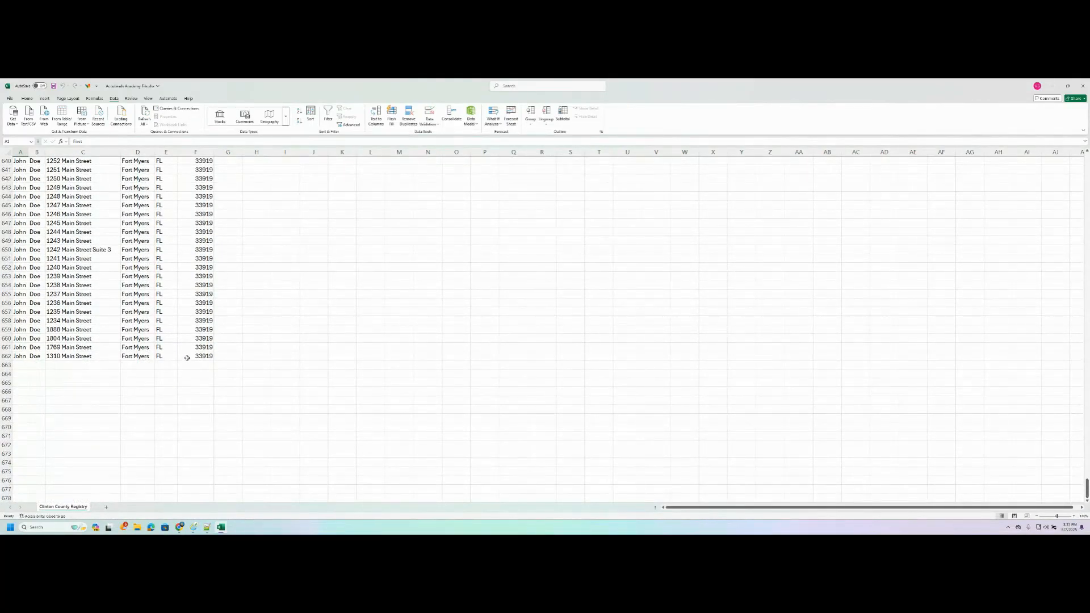
pyautogui.hotkey('ctrl', 'a')
pyautogui.hotkey('ctrl', 'c')
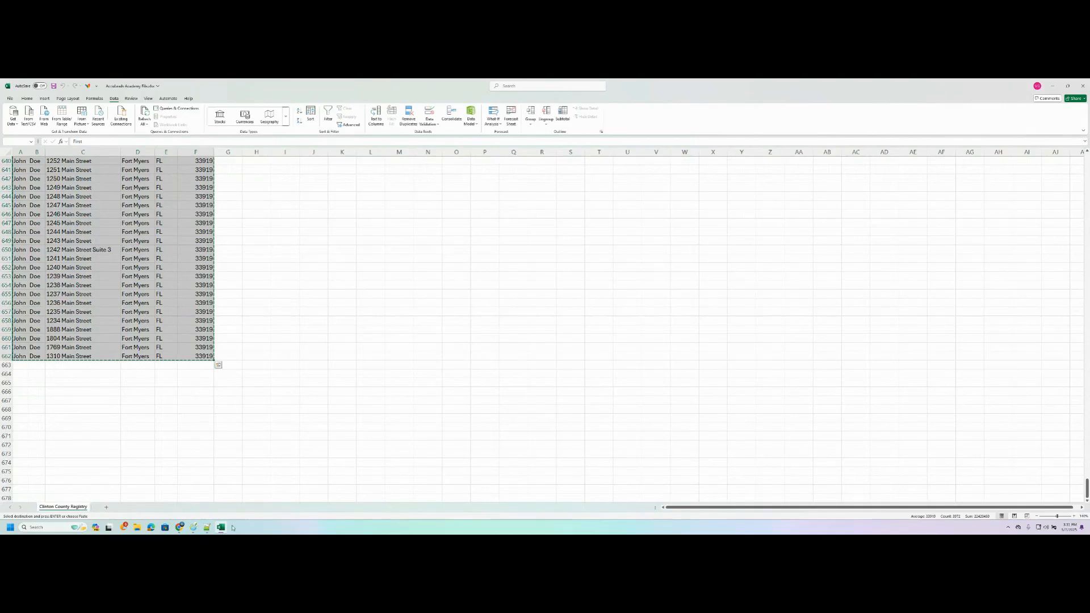
# Step: Switch to Notepad++ and paste the copied customer table into the empty document
pyautogui.click(206, 527)
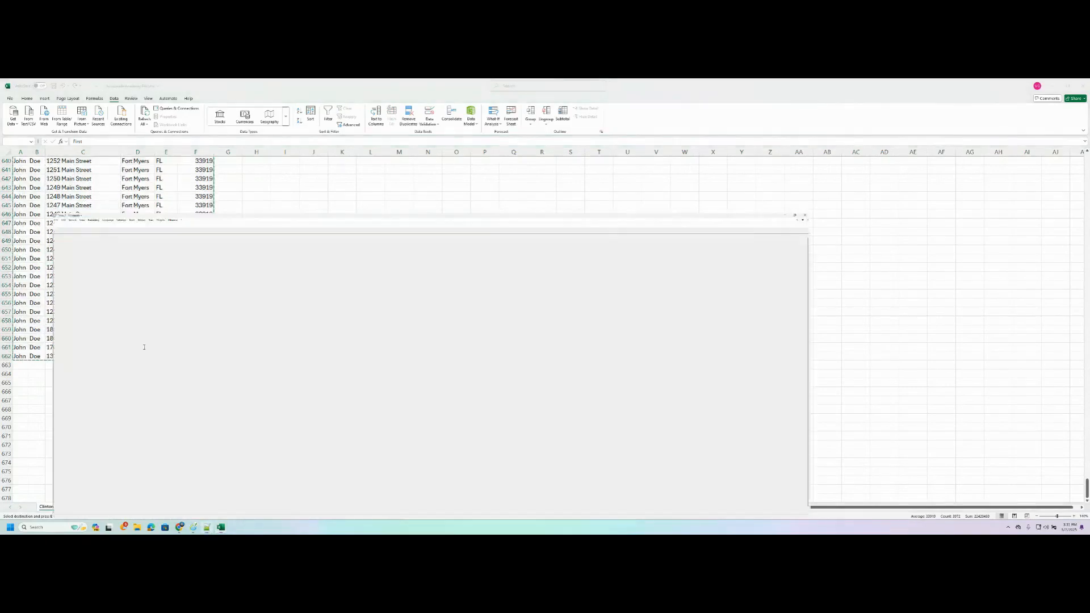
pyautogui.hotkey('ctrl', 'v')
pyautogui.scroll(19, 232, 221)
pyautogui.scroll(20, 1075, 122)
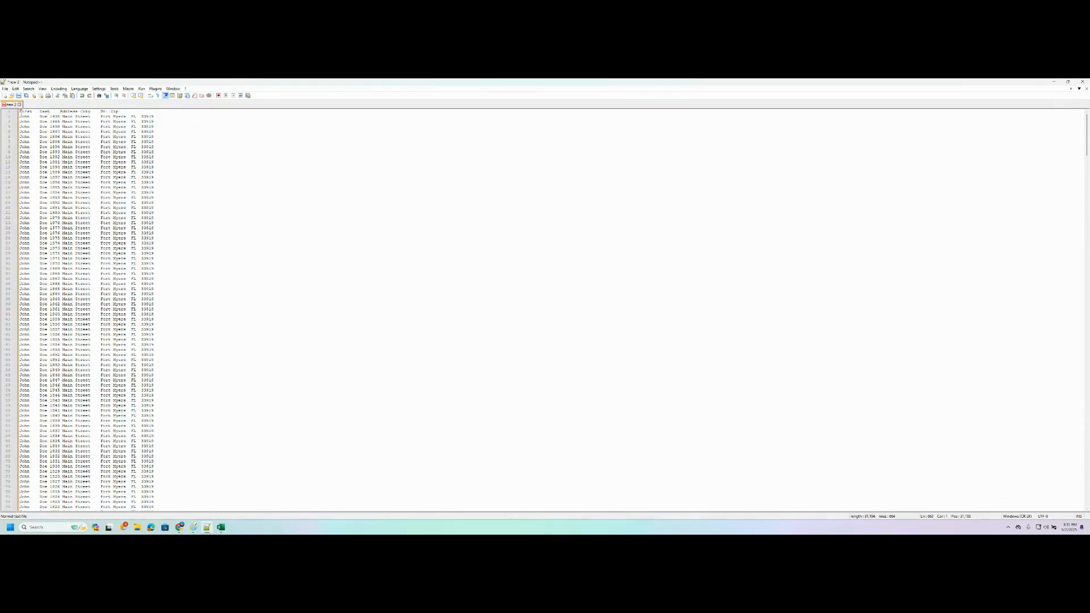
# Step: Select all the pasted text from the header line through the last customer record
pyautogui.click(19, 112)
pyautogui.moveTo(1087, 148); pyautogui.dragTo(1086, 458)
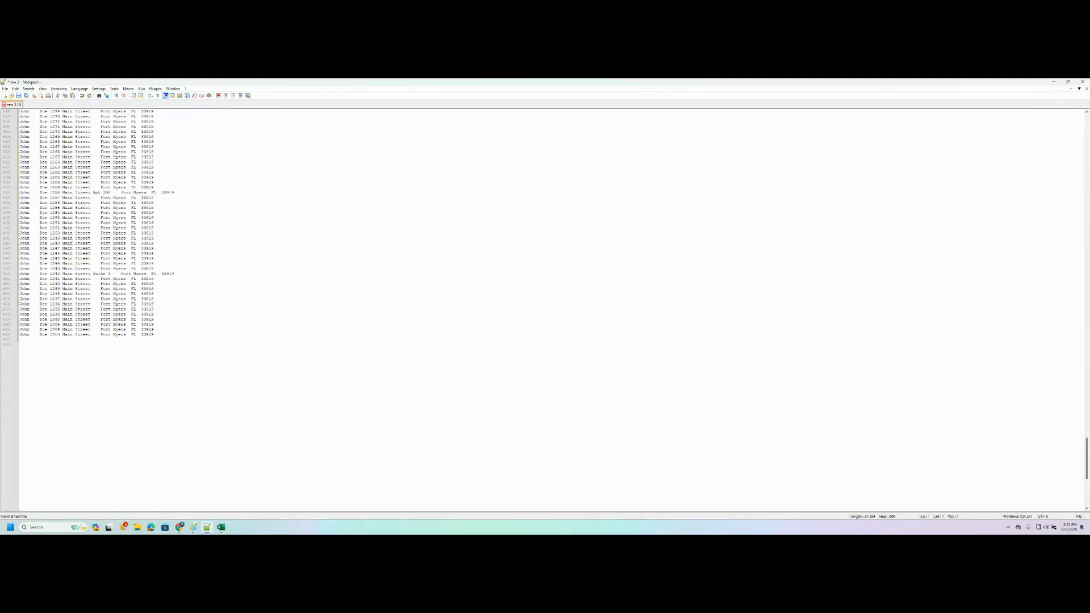
pyautogui.scroll(9, 669, 373)
pyautogui.scroll(-6, 161, 382)
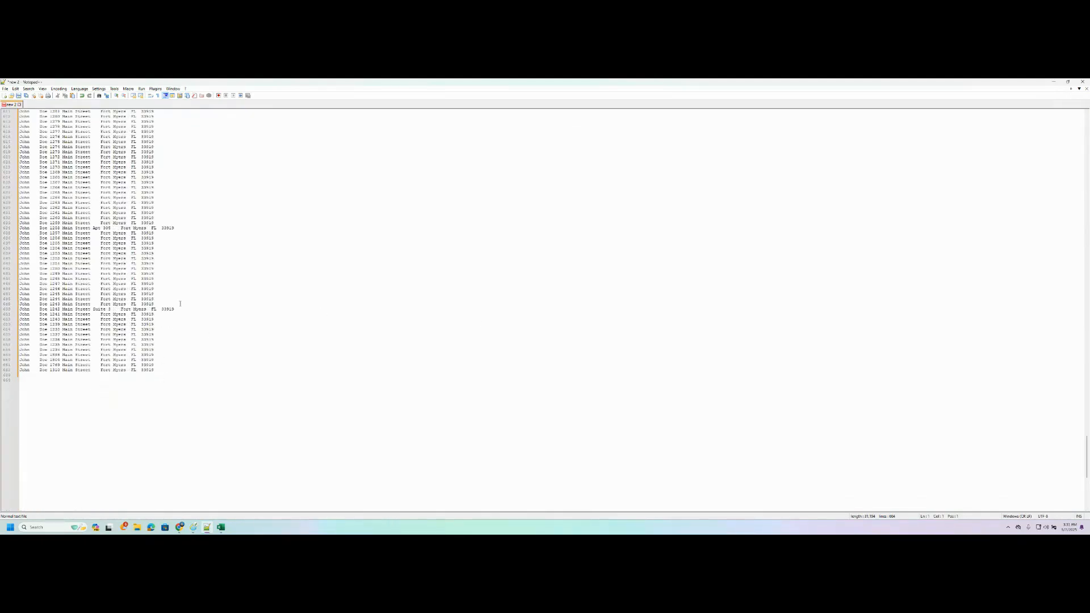
pyautogui.keyDown('shift'); pyautogui.click(156, 369); pyautogui.keyUp('shift')
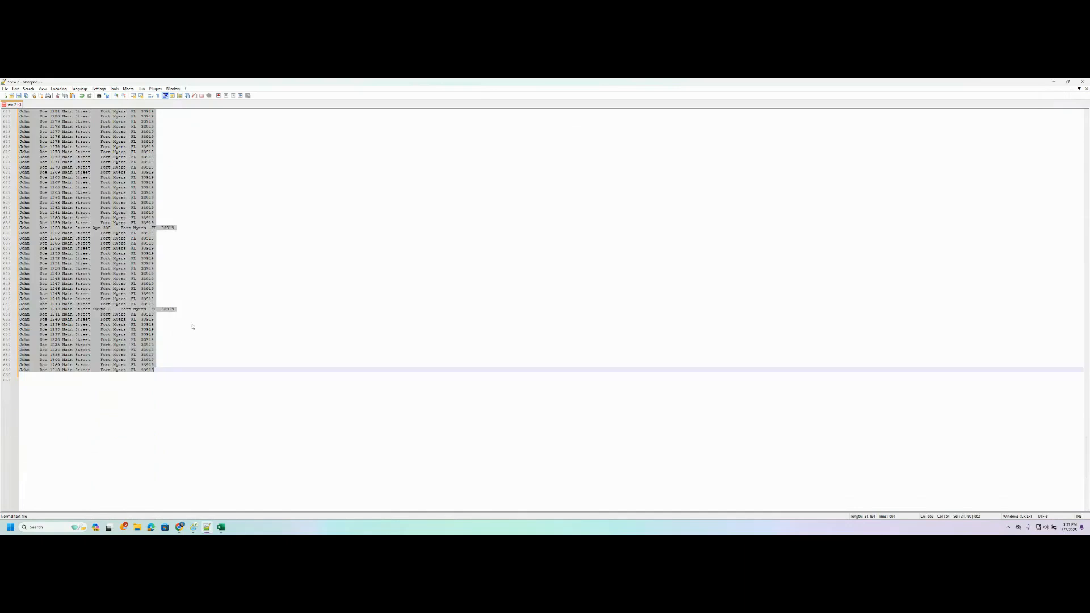
pyautogui.scroll(13, 270, 275)
pyautogui.moveTo(1087, 428); pyautogui.dragTo(1067, 128)
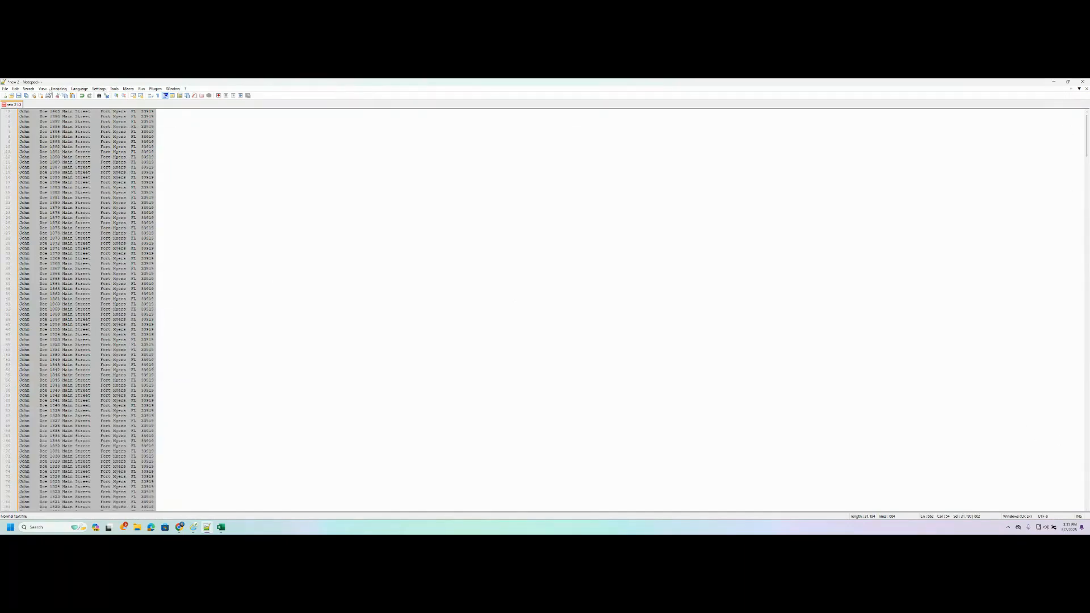
# Step: Search the pasted text downward for non-ASCII characters in the 128-255 range
pyautogui.click(29, 89)
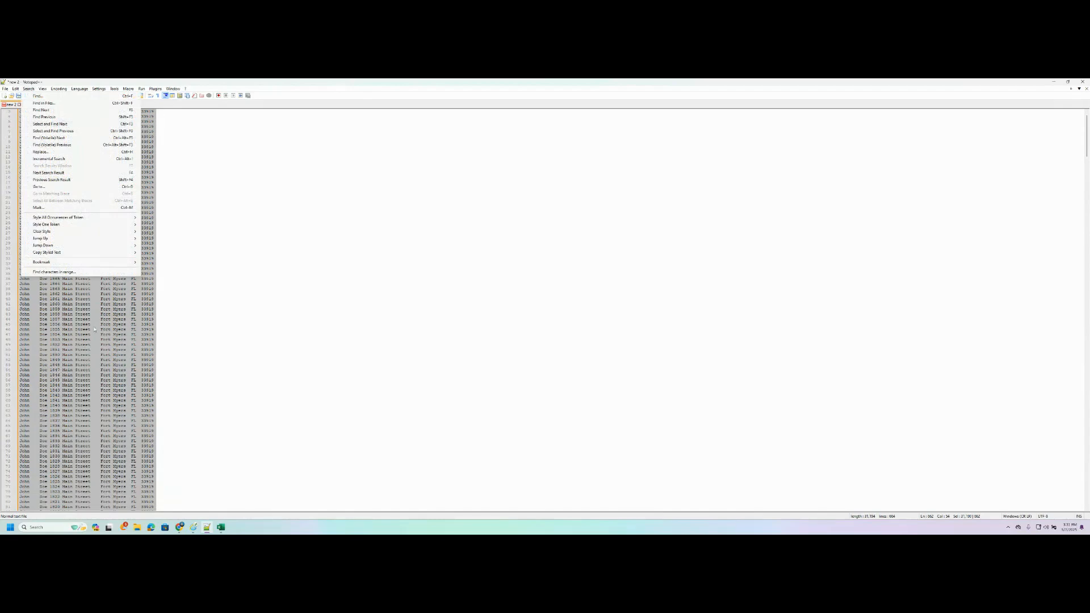
pyautogui.click(94, 271)
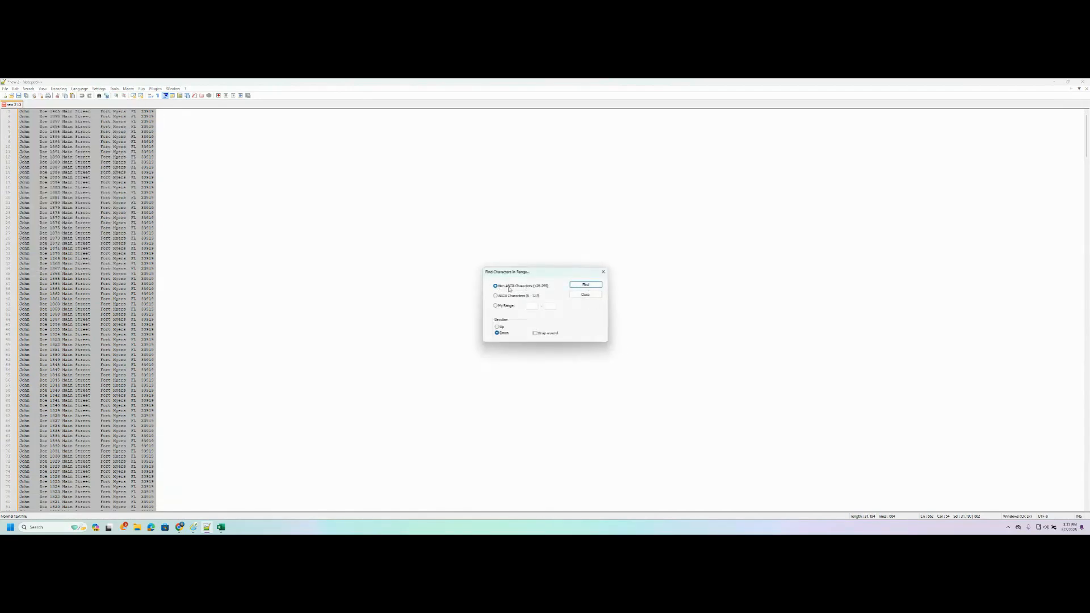
pyautogui.click(583, 285)
pyautogui.click(603, 272)
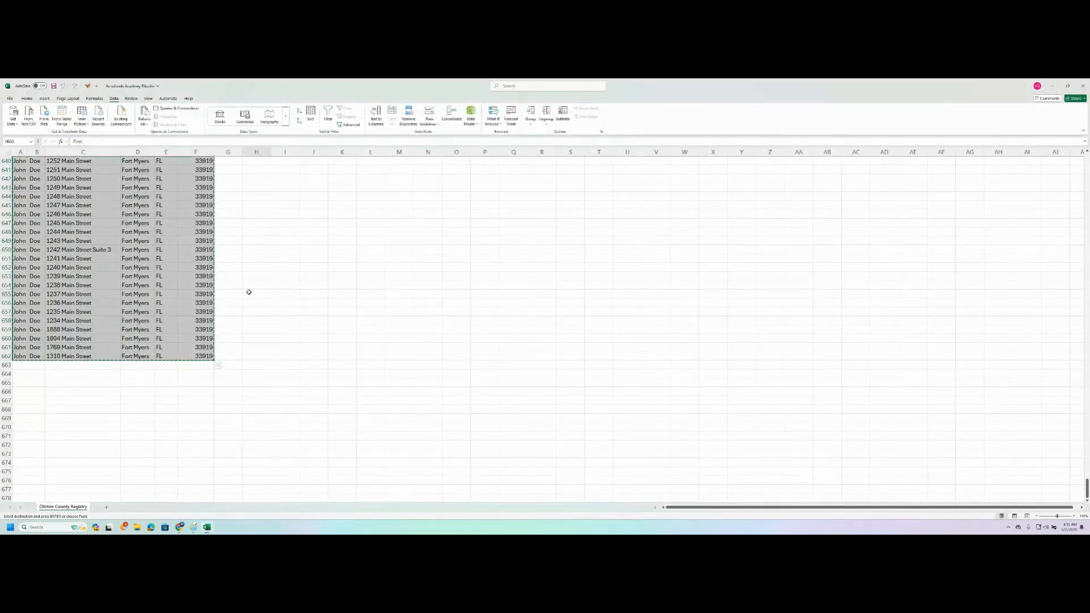
# Step: Return to the top of the customer sheet in Excel and check the entry count of the First column
pyautogui.doubleClick(248, 291)
pyautogui.scroll(18, 1087, 480)
pyautogui.moveTo(1087, 476); pyautogui.dragTo(1087, 163)
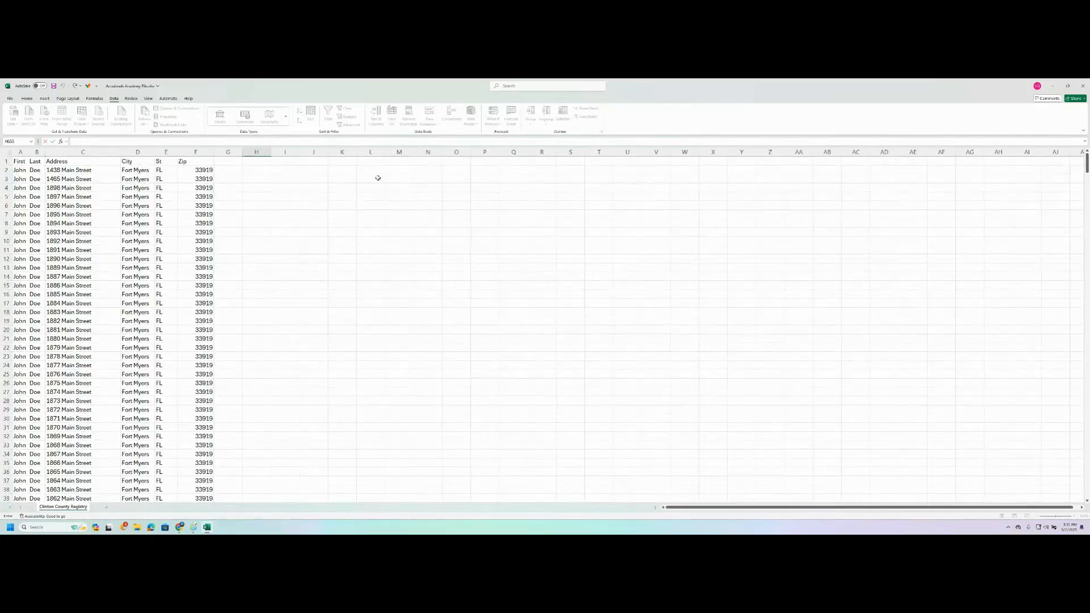
pyautogui.click(303, 198)
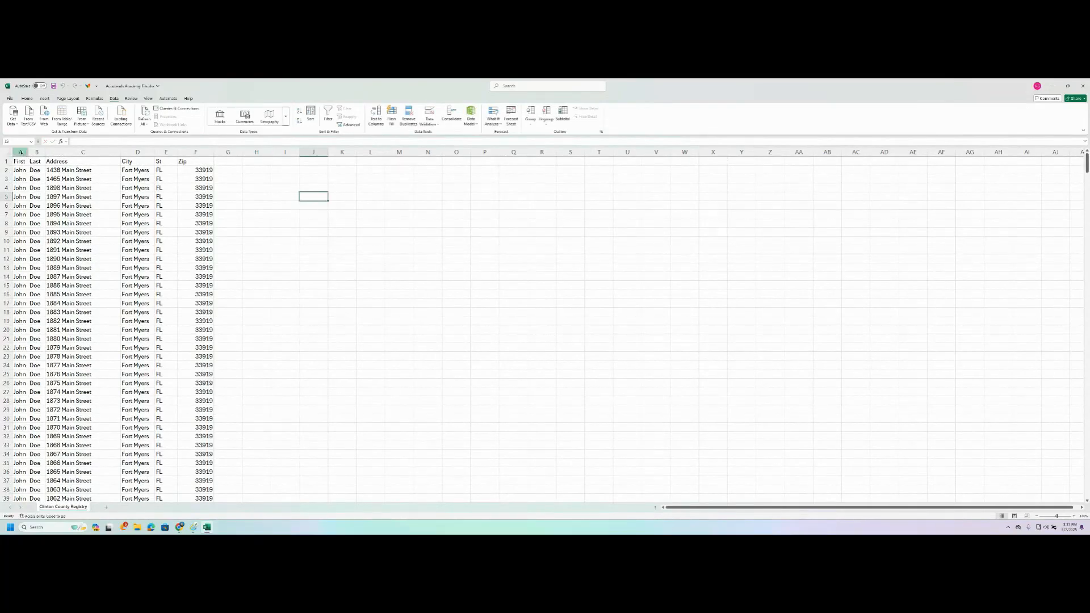
pyautogui.click(20, 152)
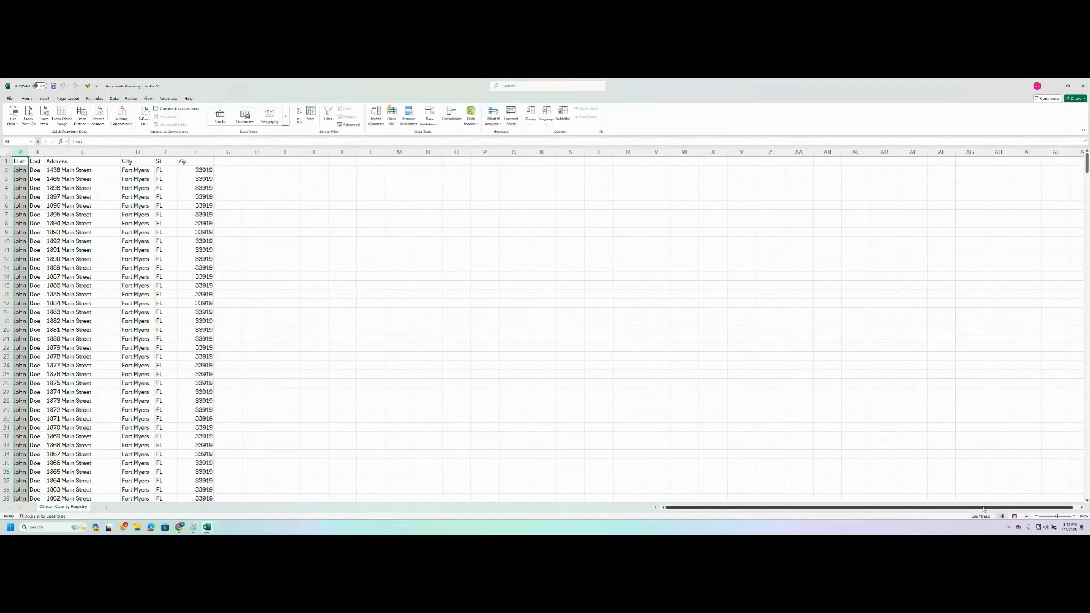
pyautogui.click(228, 258)
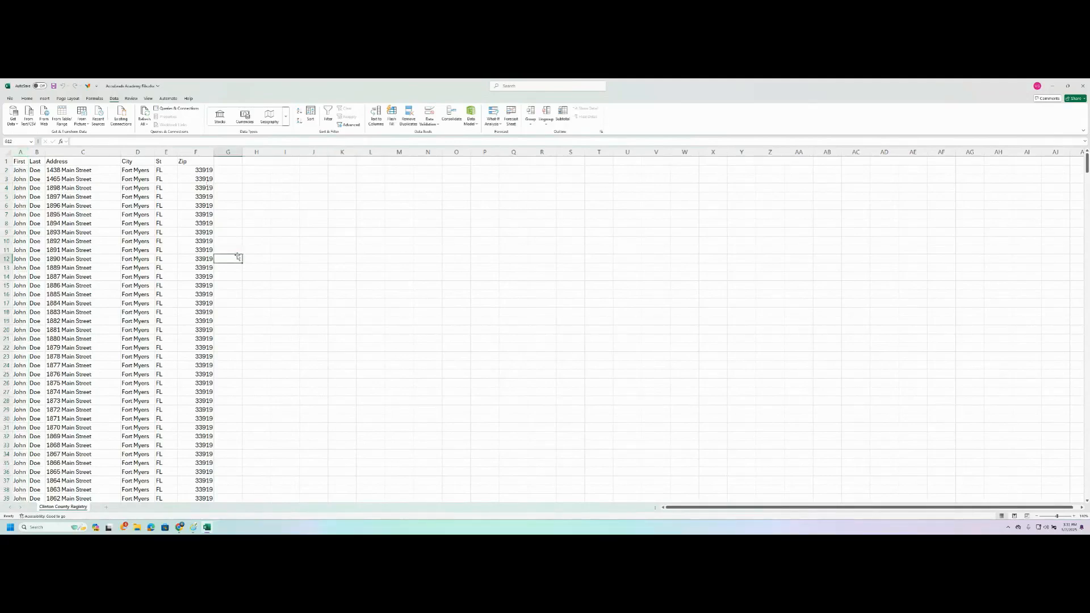
# Step: Save a copy of the workbook in the Desktop's AccuLeads Academy folder as "AccuLeads Academy File UPLOAD.xlsx"
pyautogui.click(9, 98)
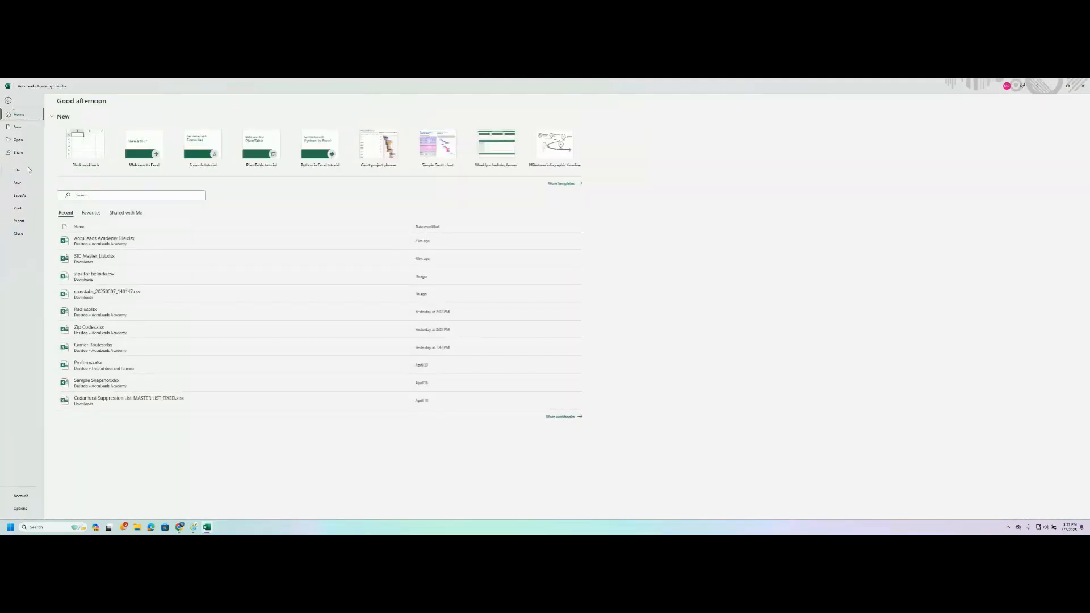
pyautogui.click(23, 197)
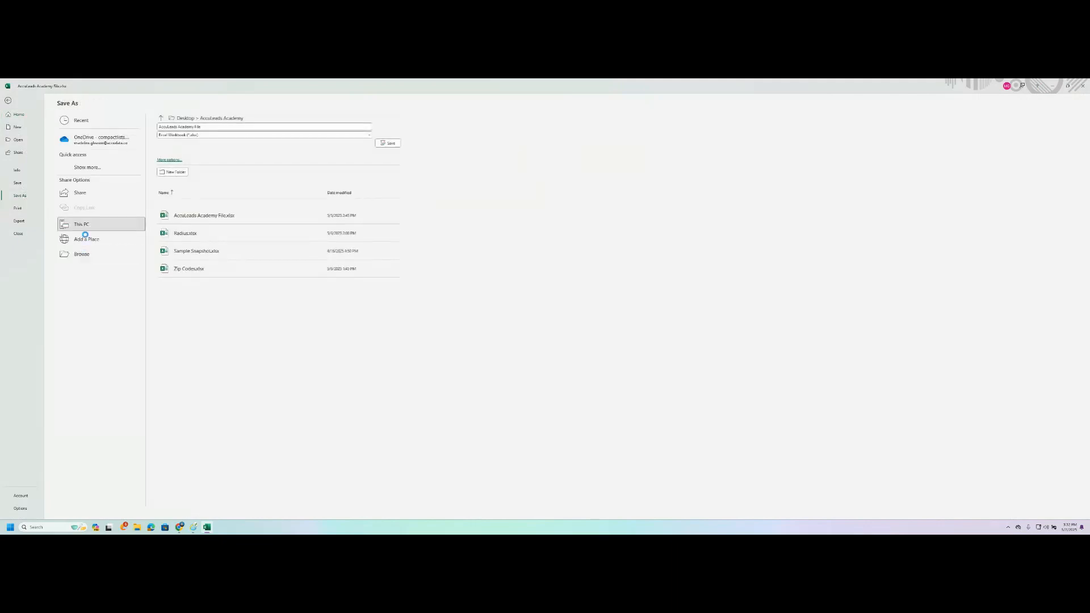
pyautogui.click(81, 254)
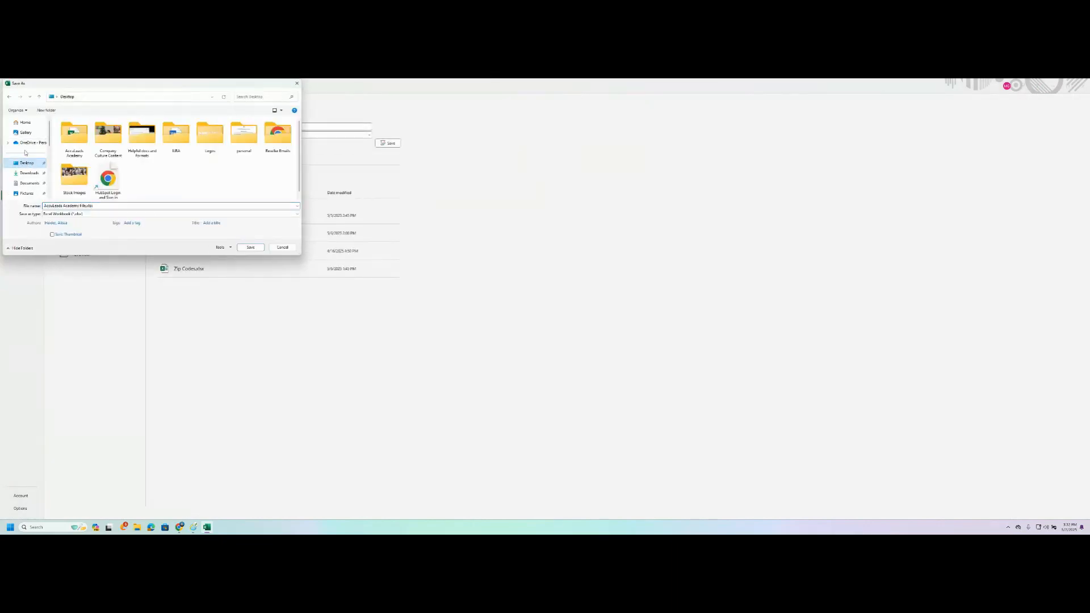
pyautogui.doubleClick(69, 139)
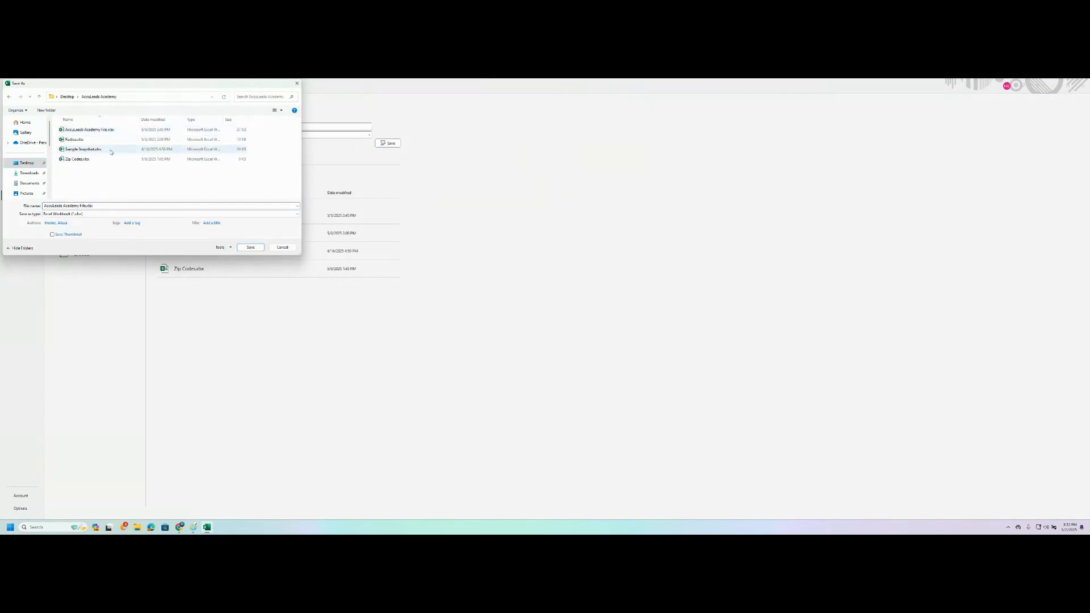
pyautogui.click(130, 205)
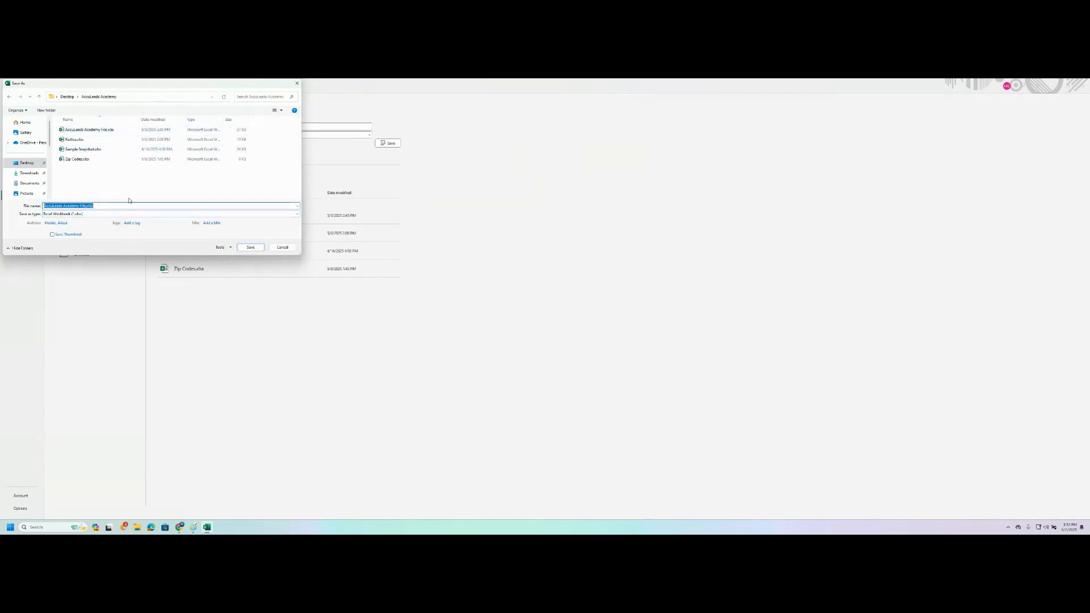
pyautogui.press('End')
pyautogui.press('capslock')
pyautogui.press('Escape')
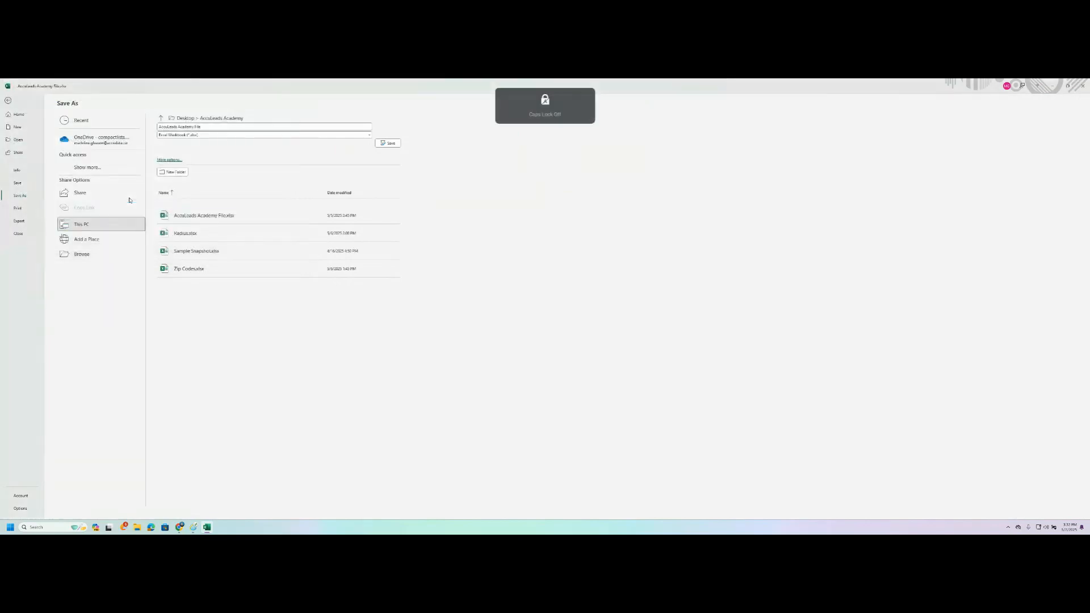
# Step: Close the saved workbook and return to the upload preparation instructions on the AccuLeads Upload Customer File page in the browser
pyautogui.click(293, 169)
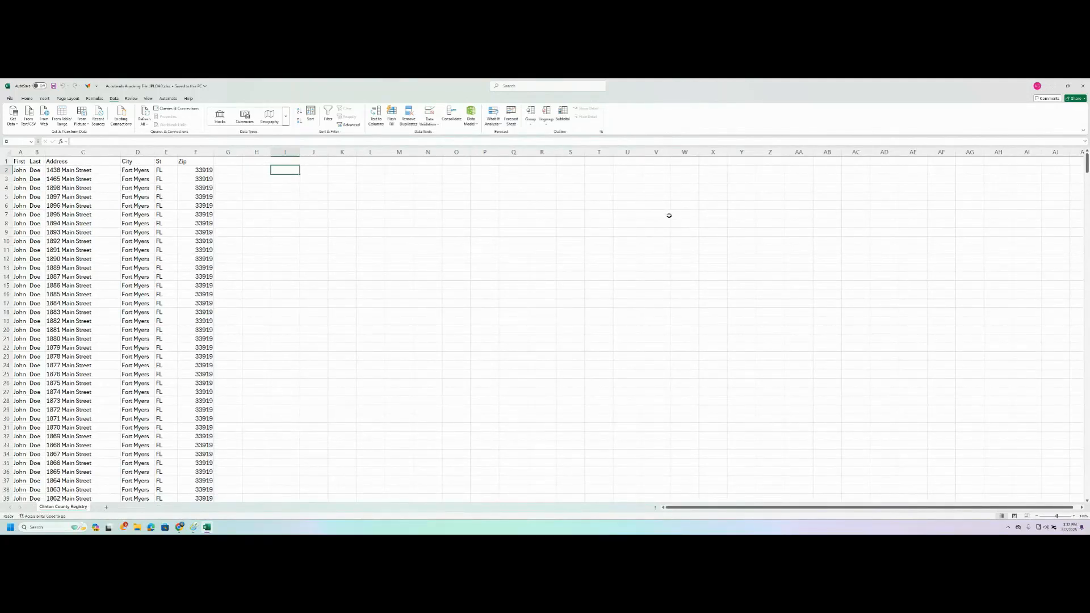
pyautogui.click(1083, 86)
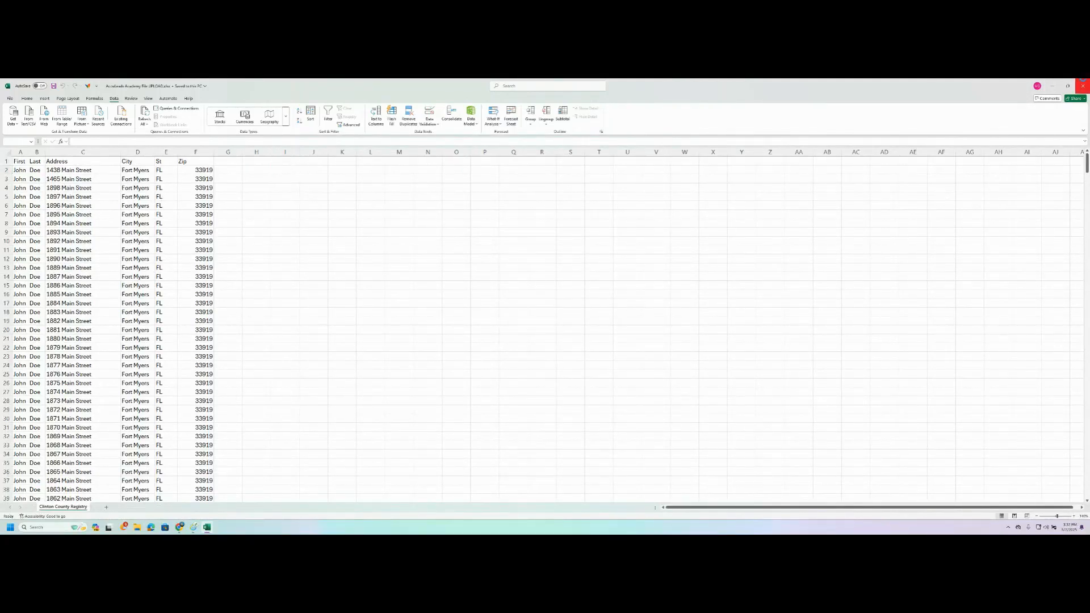
pyautogui.scroll(2, 437, 311)
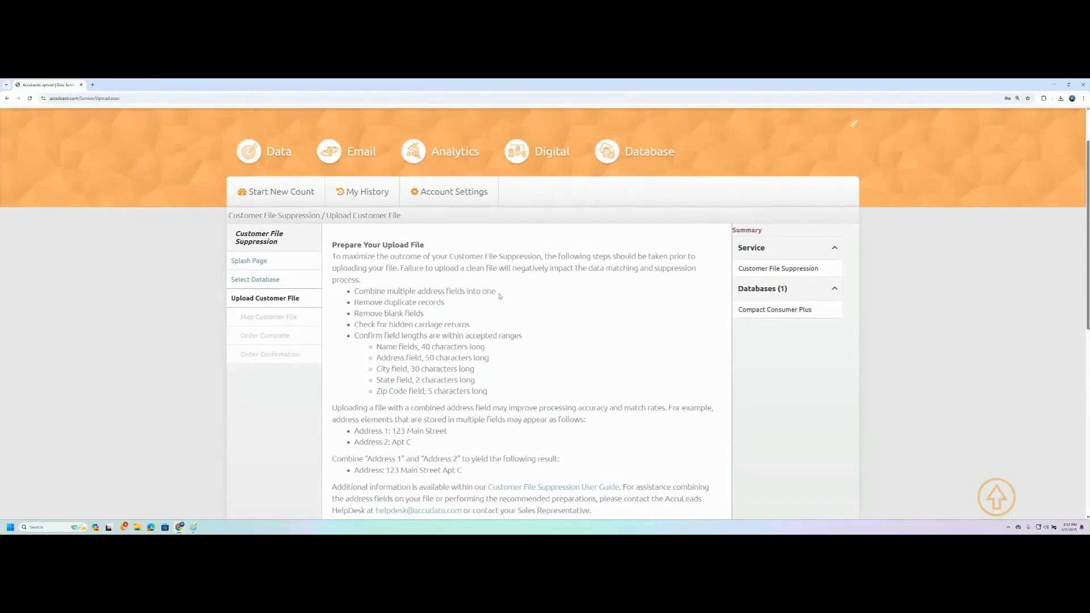